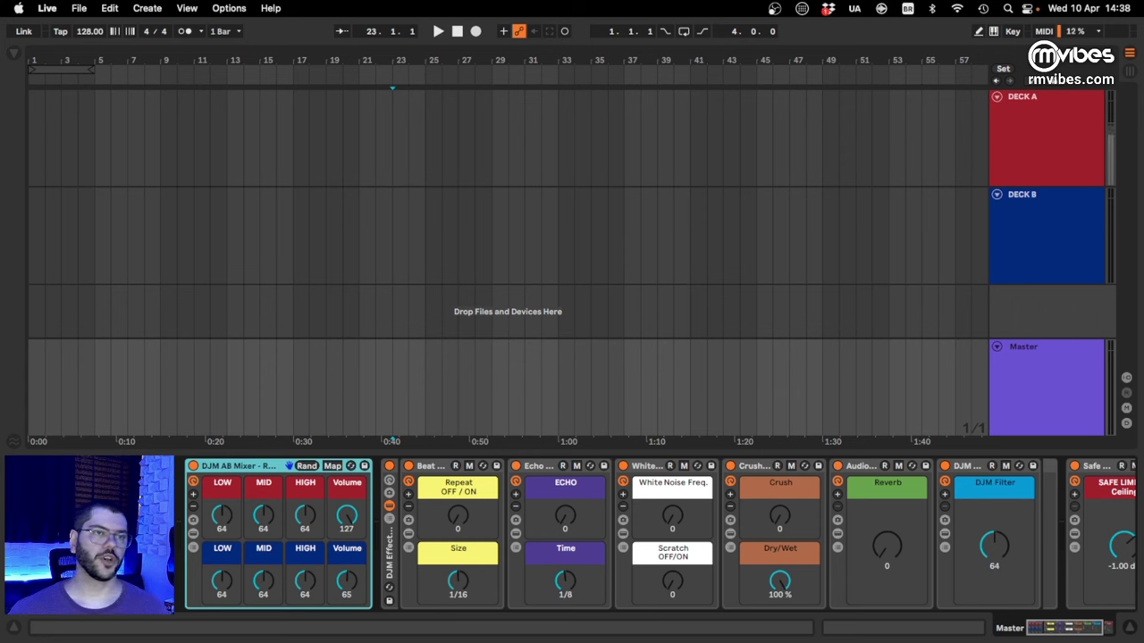
- Inspect the device racks on the Master, Deck B and Deck A tracks
click(1041, 487)
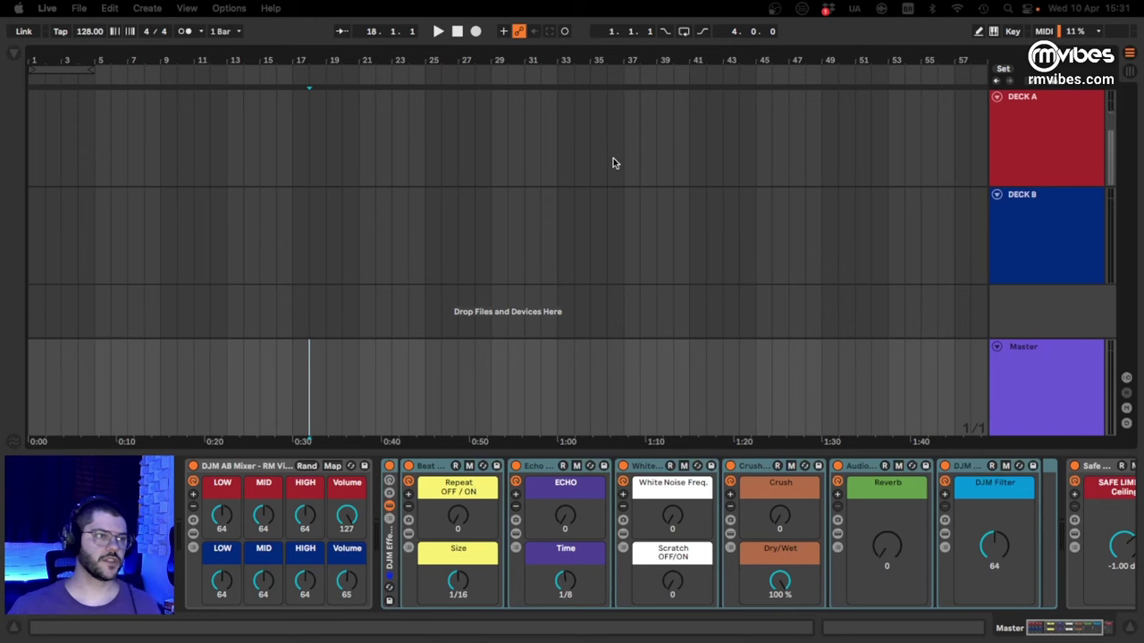
click(196, 223)
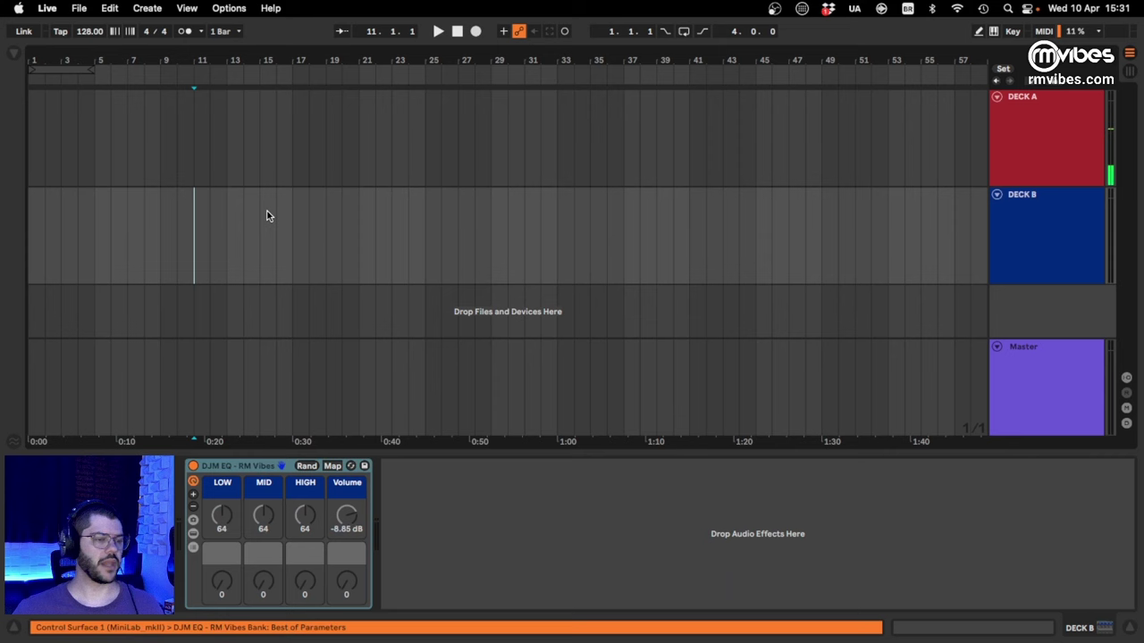
click(212, 125)
click(146, 214)
click(111, 143)
- Show the browser and make it narrower to leave more room for the arrangement
click(13, 53)
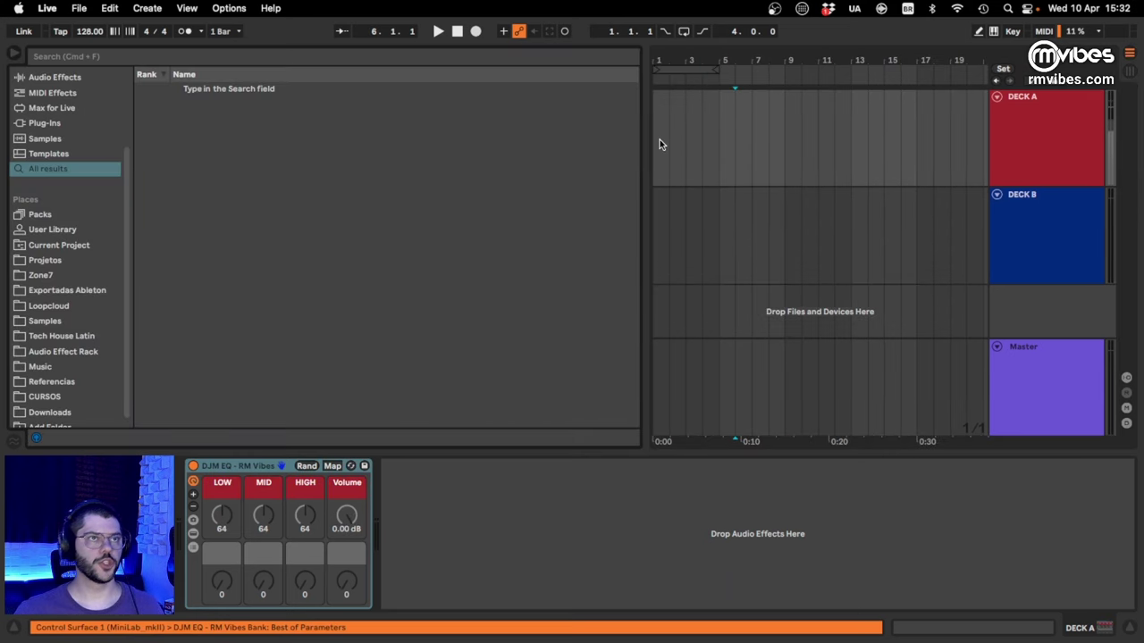
drag(646, 153, 437, 158)
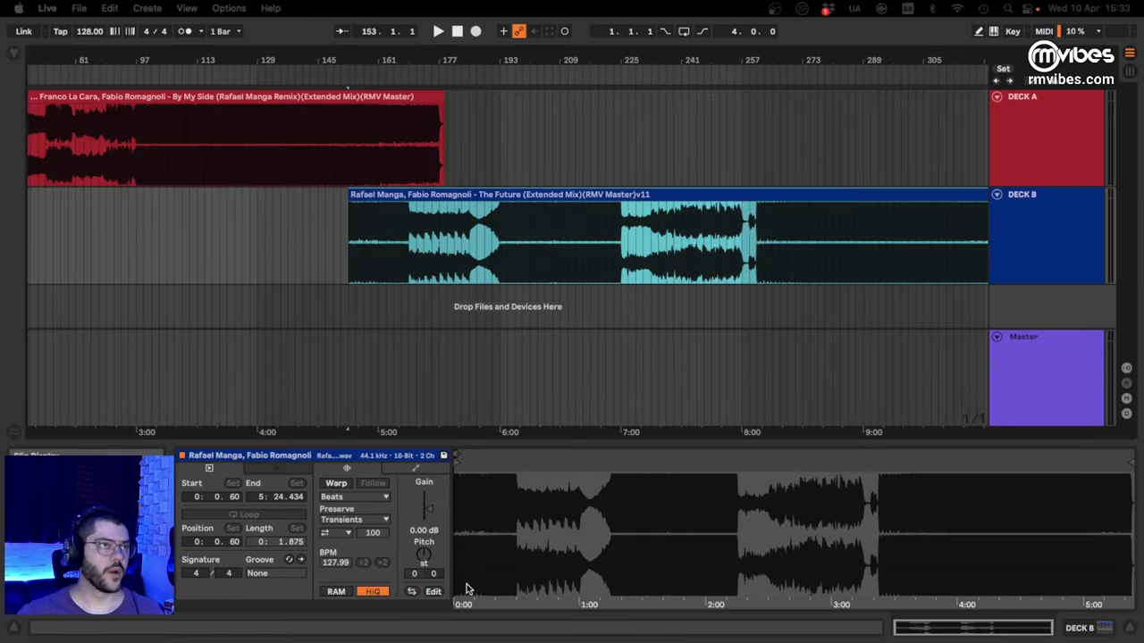
- Add a warp marker on the kick near the end of the Deck A clip and align it to beat 176.3
drag(338, 62, 406, 62)
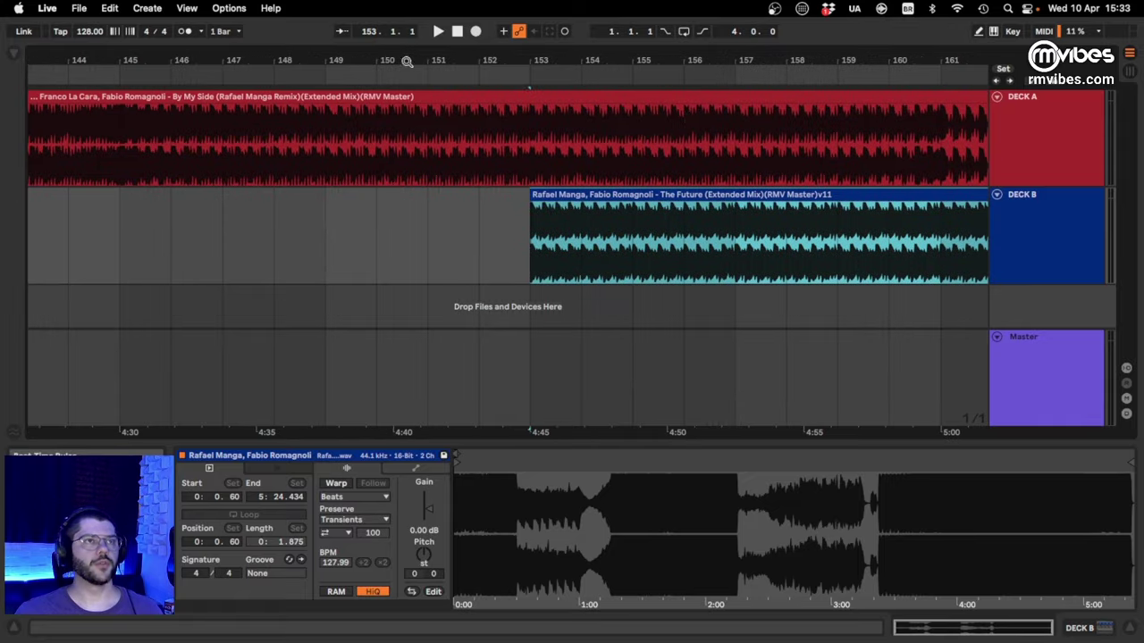
drag(532, 55, 538, 164)
click(538, 97)
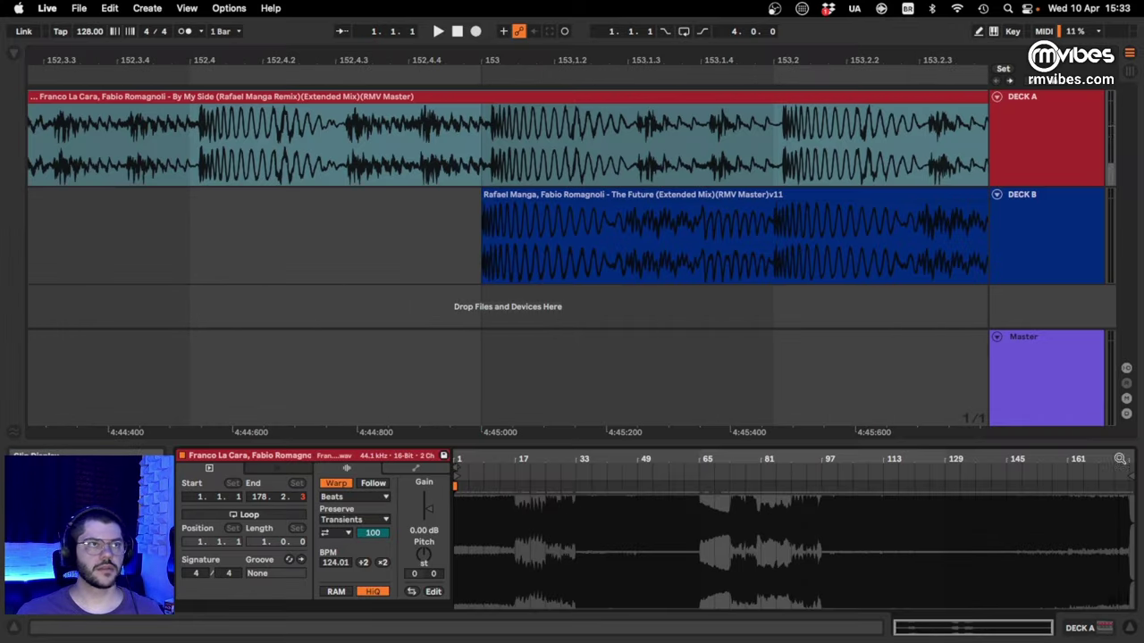
drag(1120, 460, 938, 459)
double_click(1038, 492)
drag(1038, 491, 1032, 489)
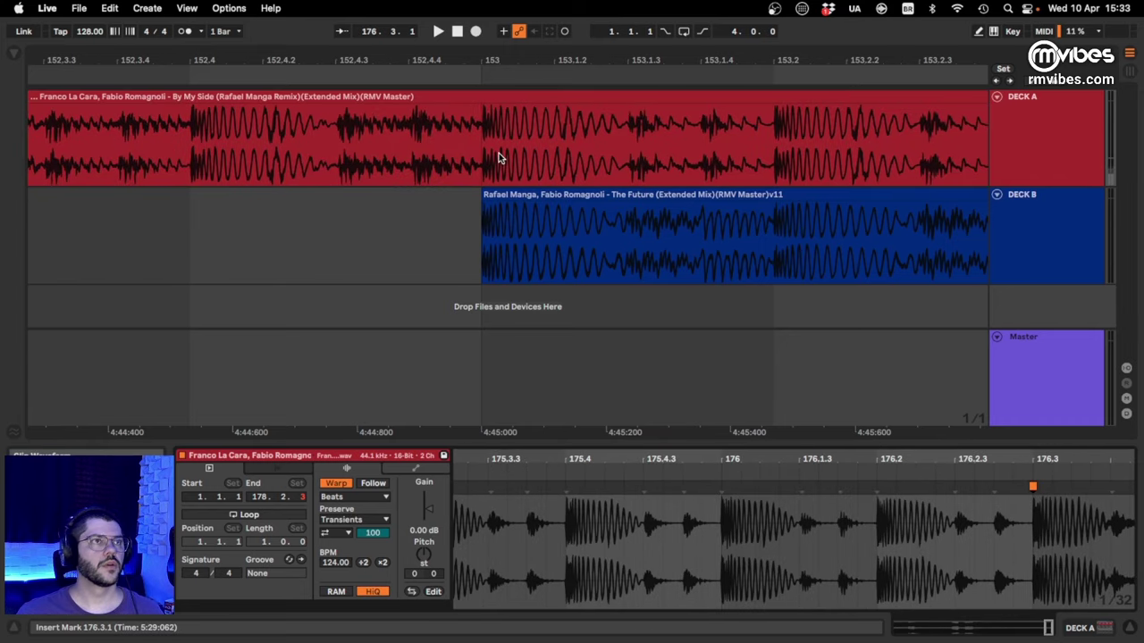
- Fine-tune the 176.3 warp marker in the Deck A clip so its kick lines up with Deck B's kick at bar 153
click(487, 155)
drag(485, 59, 390, 158)
click(304, 202)
click(371, 96)
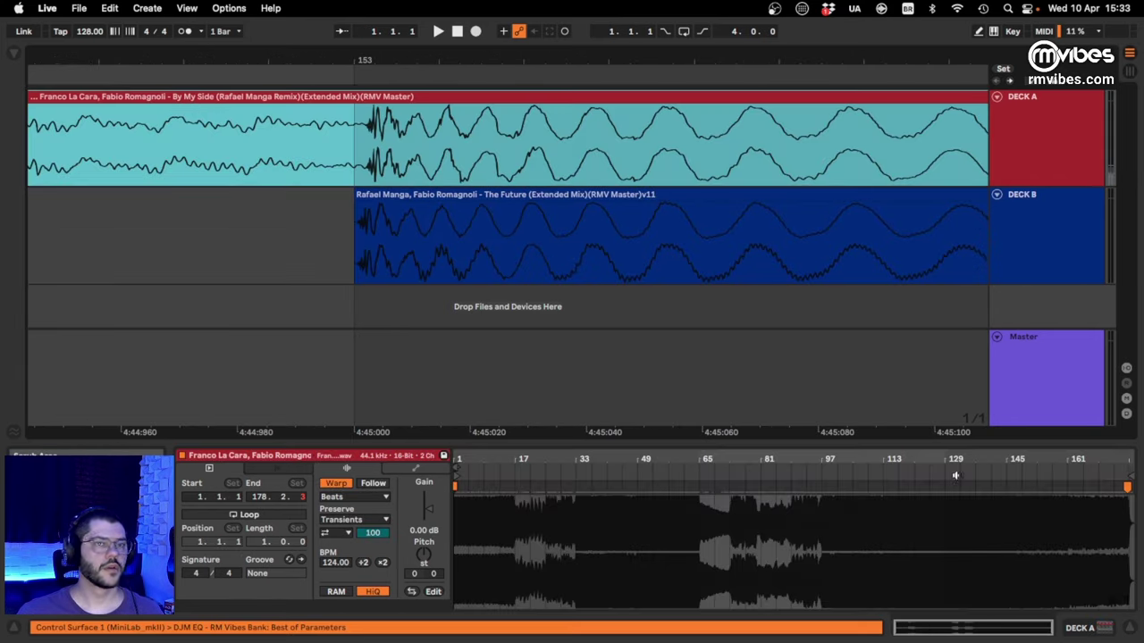
mouse_move(1123, 460)
mouse_down()
mouse_move(1123, 536)
mouse_move(1126, 458)
mouse_up()
drag(758, 458, 769, 572)
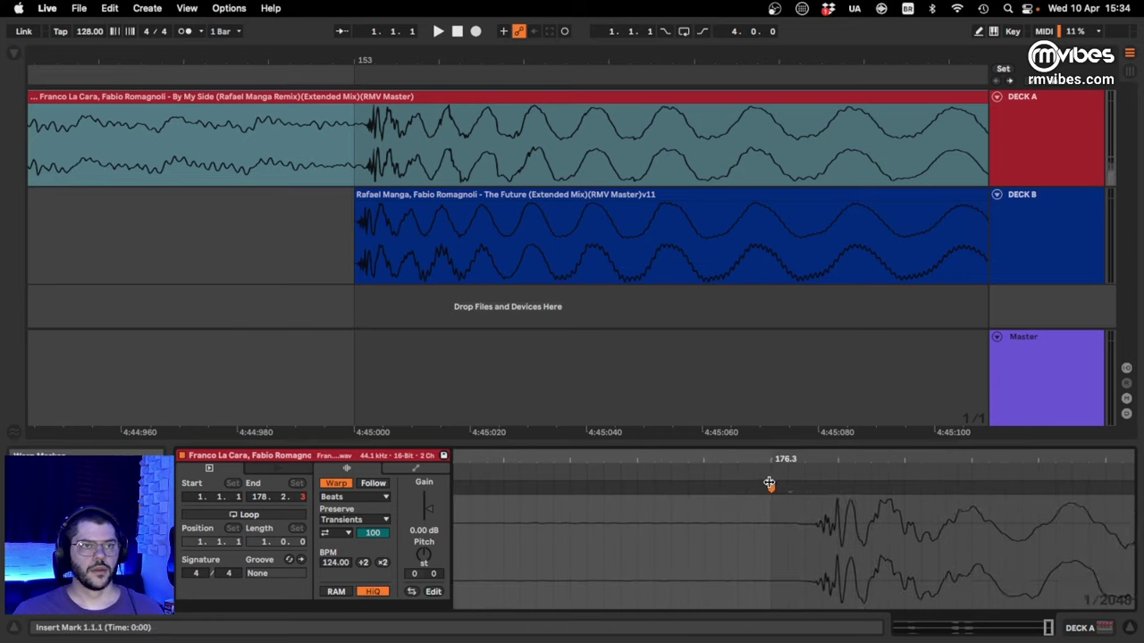
drag(769, 487, 734, 487)
click(404, 132)
- Move the Deck B clip along the timeline so it starts at bar 161
drag(359, 59, 375, 2)
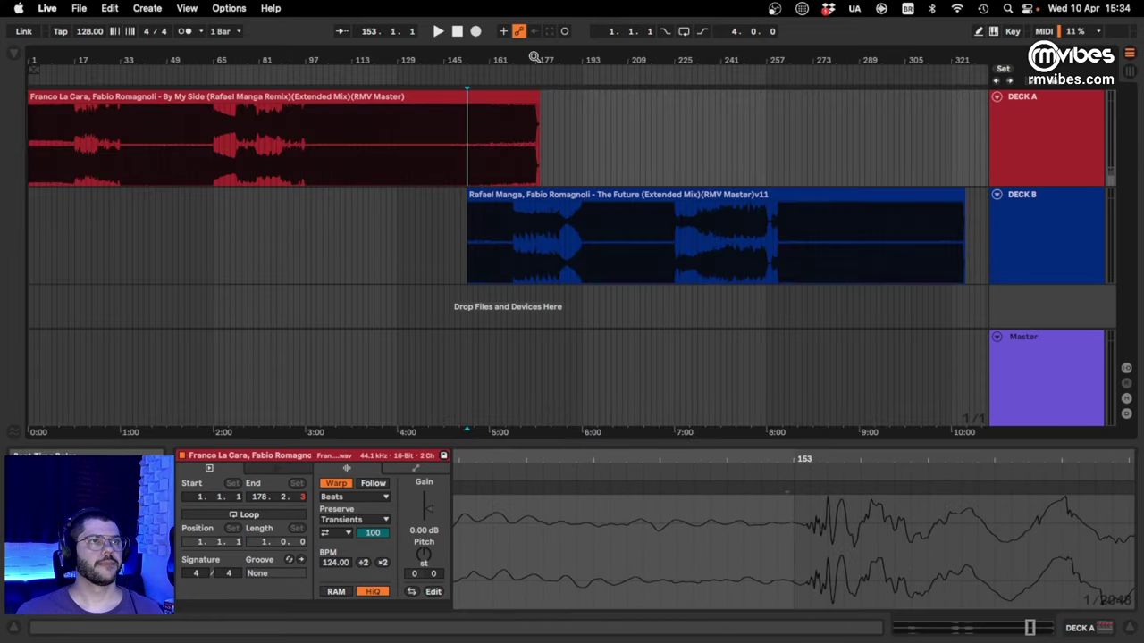
drag(534, 58, 403, 73)
click(373, 236)
drag(387, 190, 557, 191)
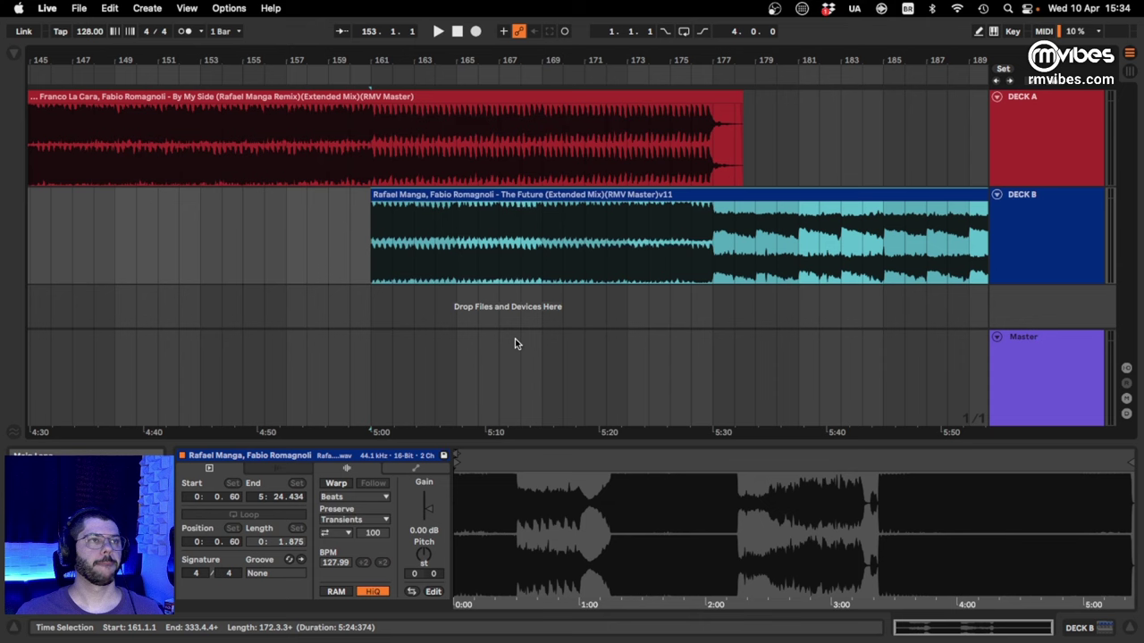
- Compare the AB mixer and effect racks on the Master track with the individual EQ racks on Deck A and Deck B
click(443, 268)
click(405, 358)
click(1000, 627)
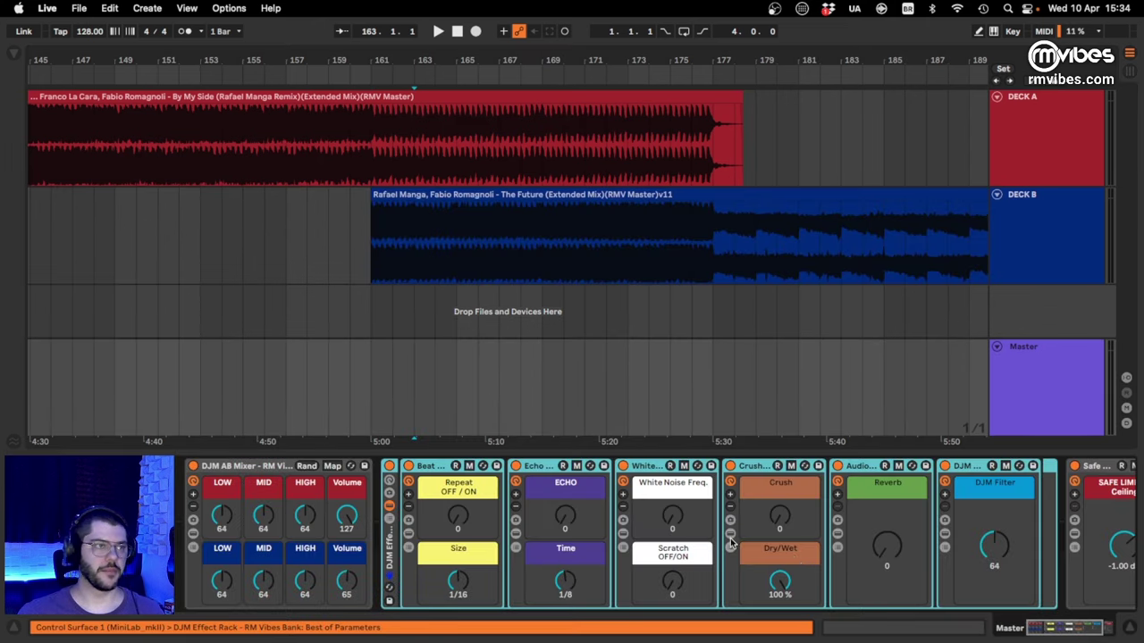
click(349, 236)
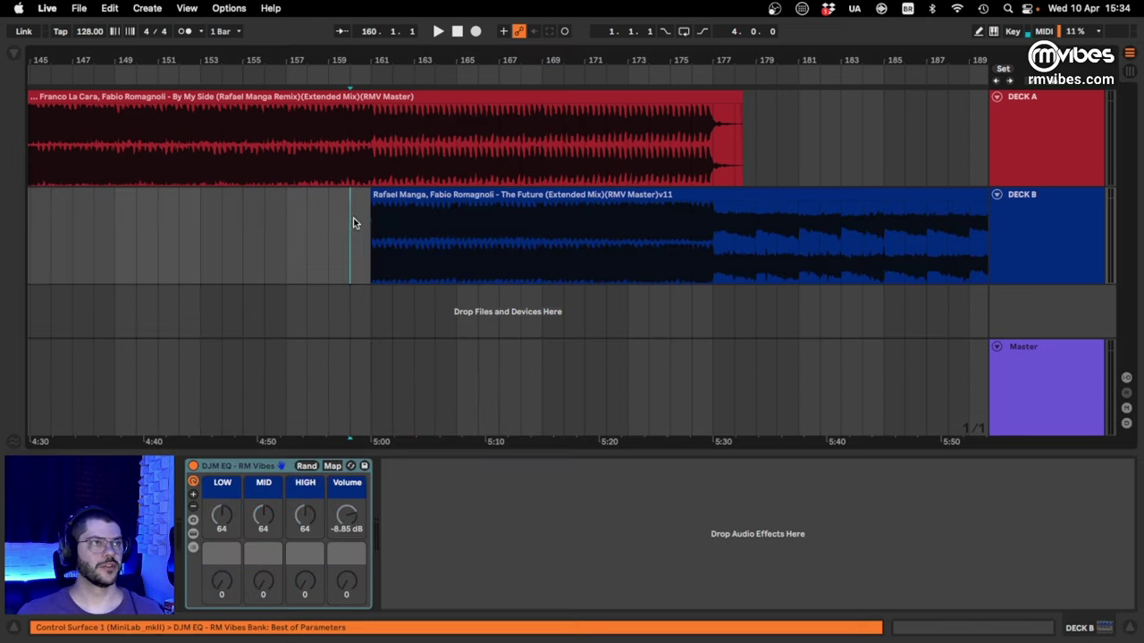
drag(352, 61, 352, 53)
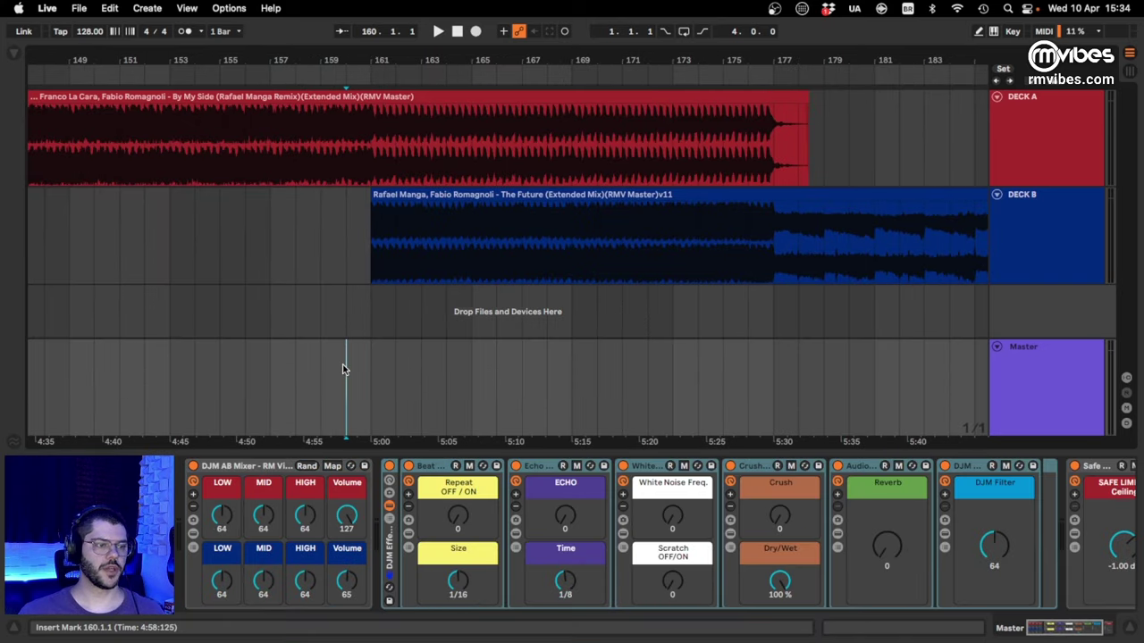
click(316, 233)
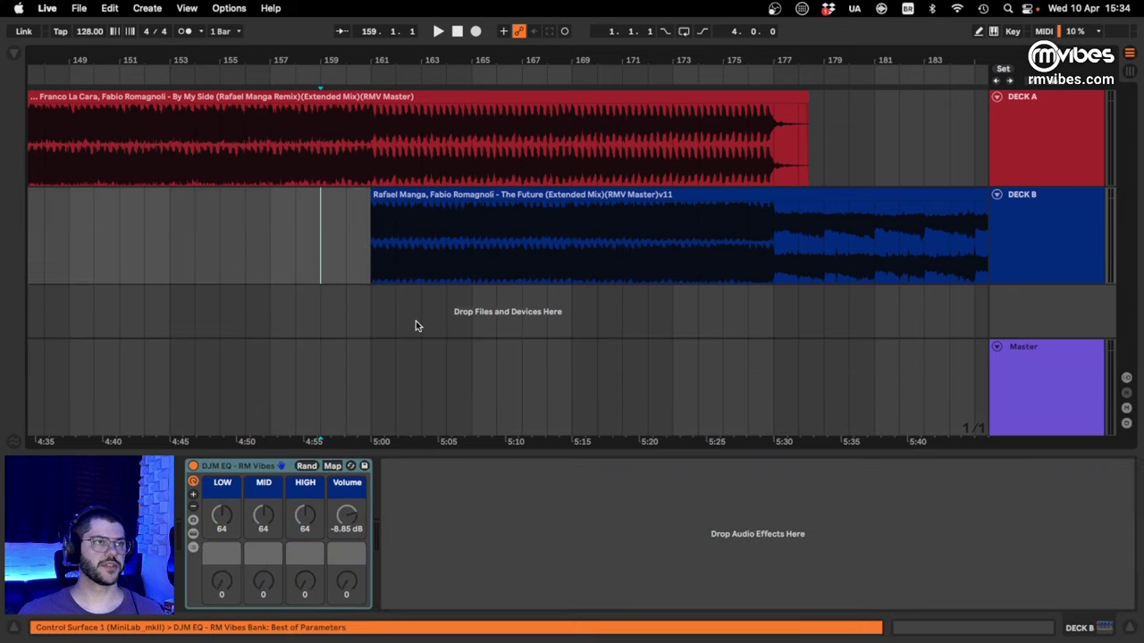
click(328, 363)
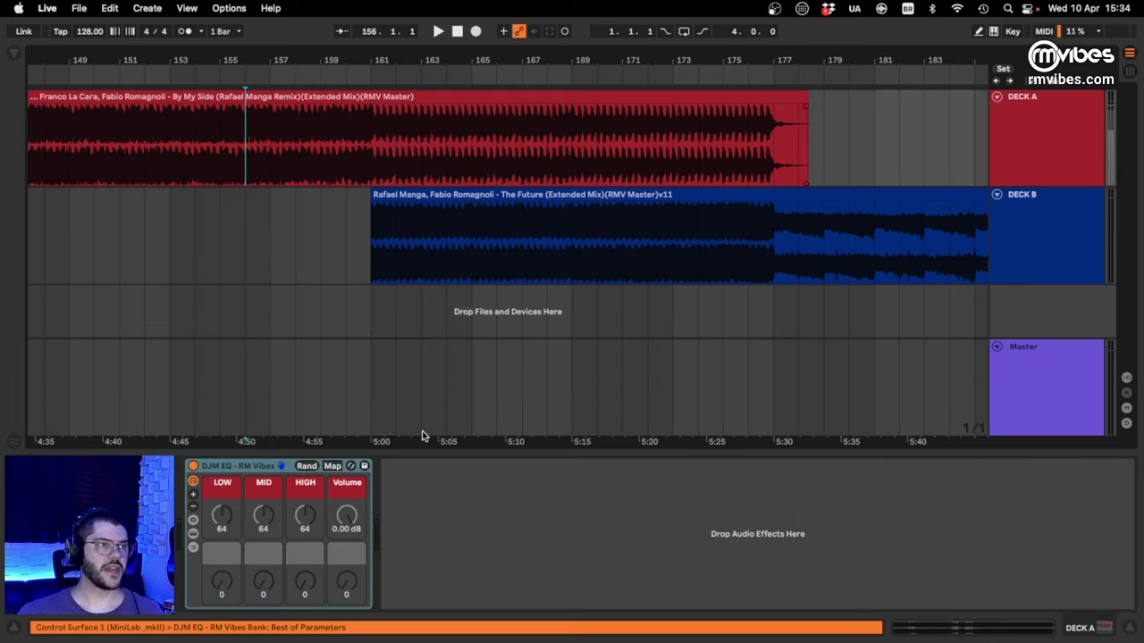
click(319, 380)
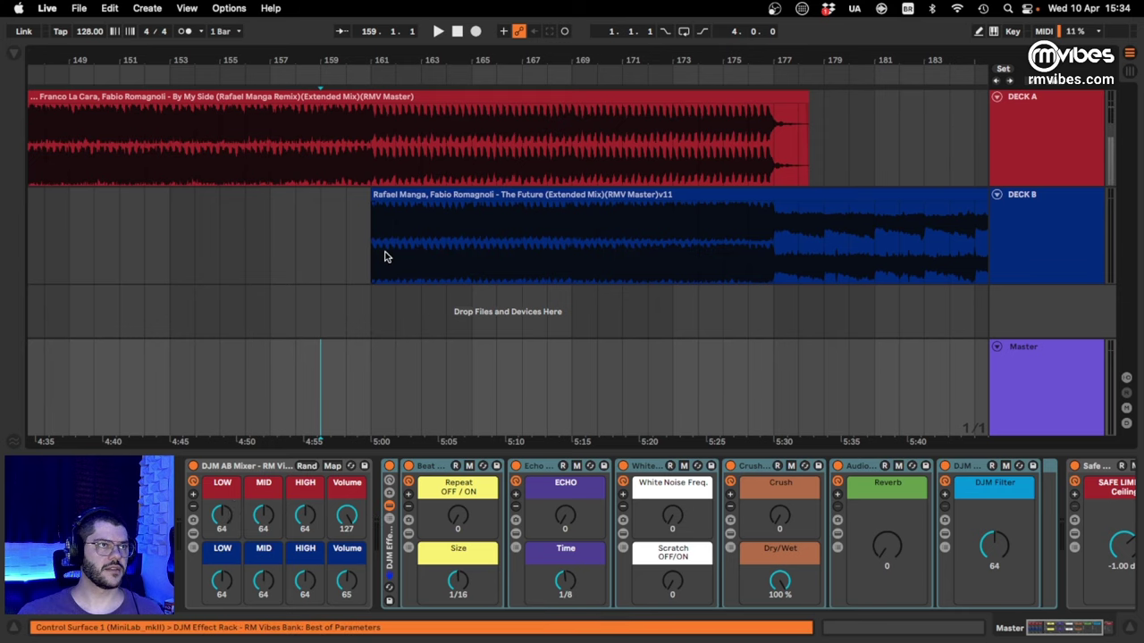
- Set the Deck B volume in the AB mixer rack to 0 and start playback from bar 157
double_click(347, 579)
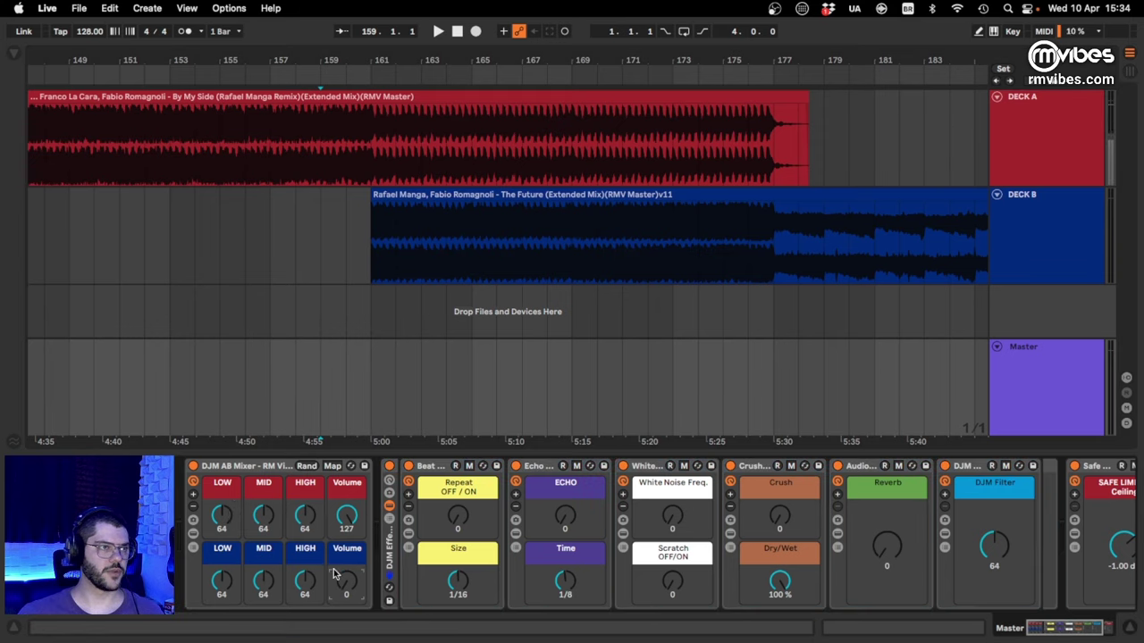
click(288, 377)
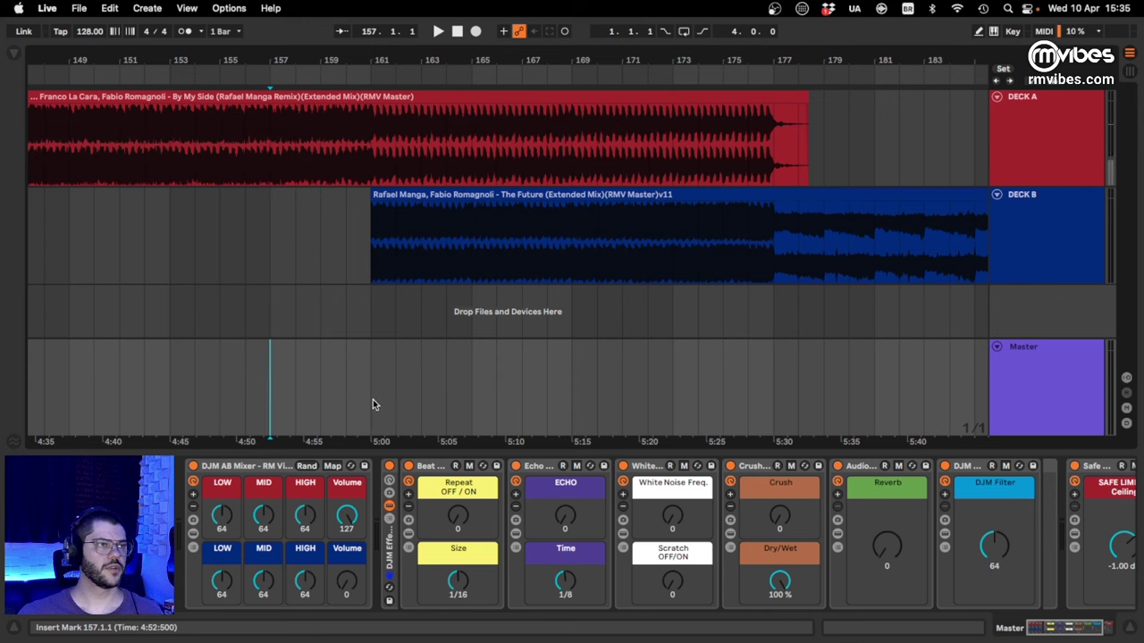
key(space)
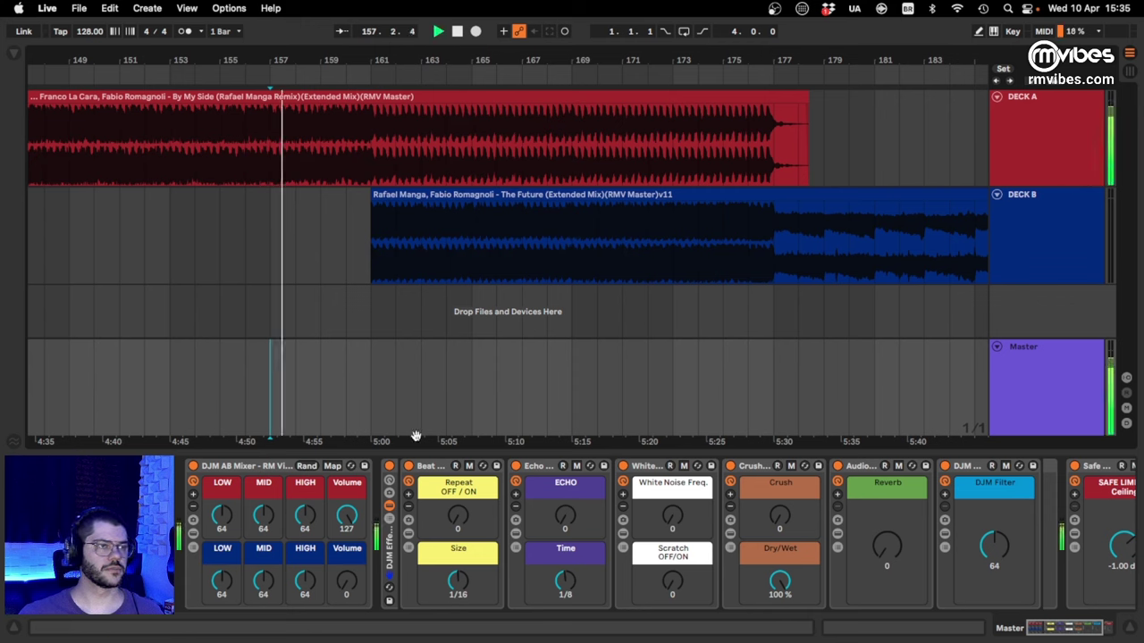
- Cut Deck B's LOW to 0 in the AB mixer rack and raise its volume to 127 during playback
drag(348, 583, 349, 575)
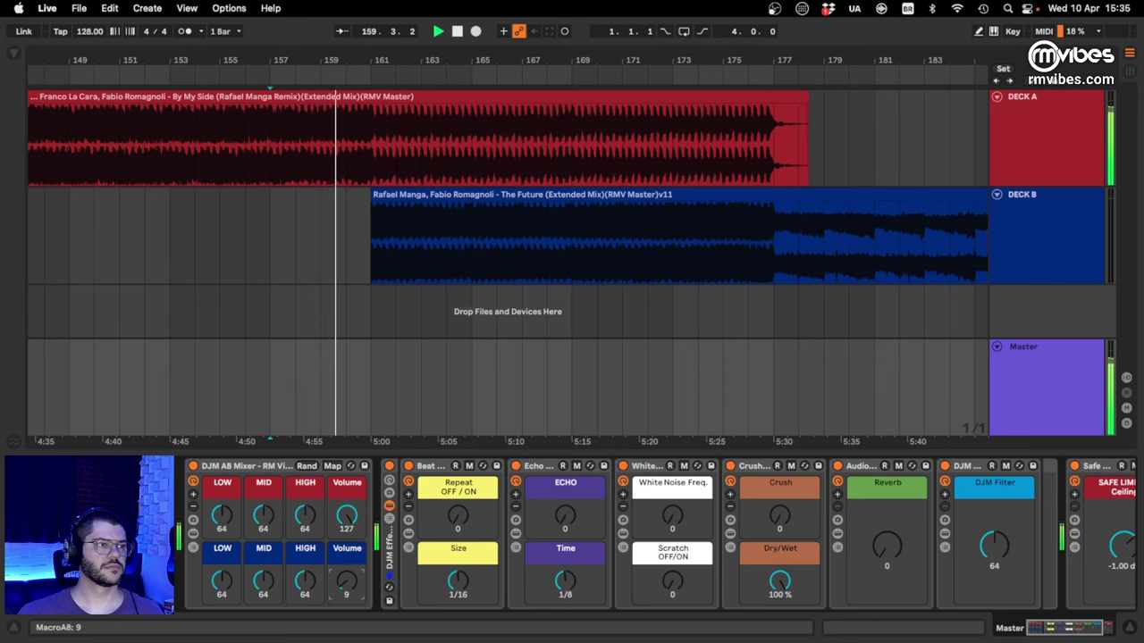
double_click(233, 581)
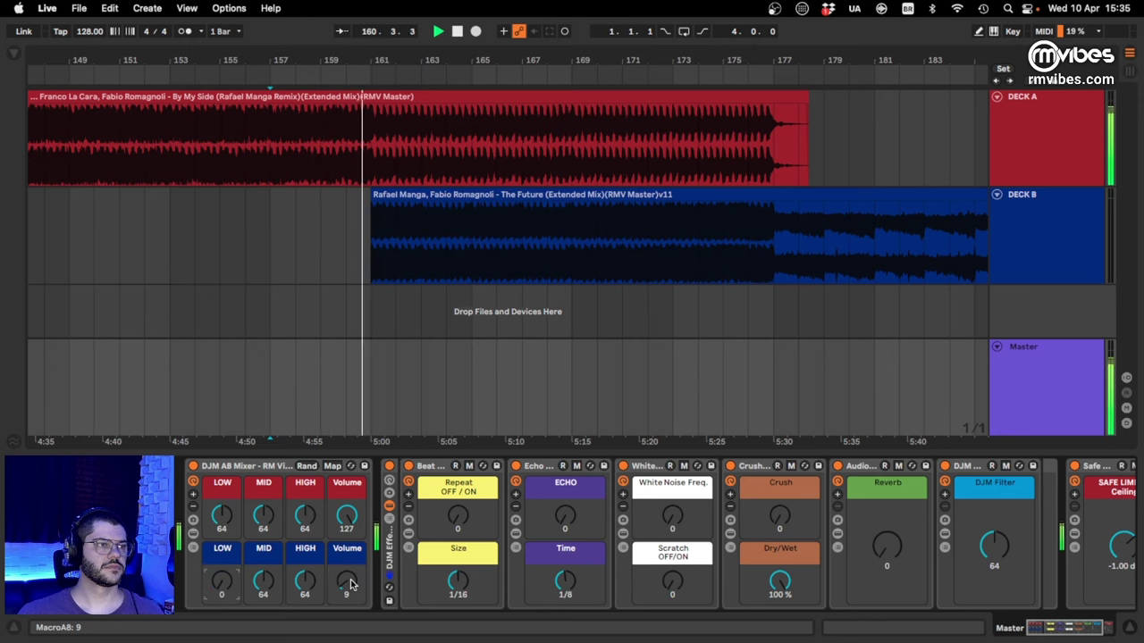
drag(350, 581, 349, 475)
- Swap the bass, with LOW at 0 on Deck A and 64 on Deck B, and fade Deck A's volume to 0
drag(348, 516, 349, 541)
drag(220, 589, 221, 557)
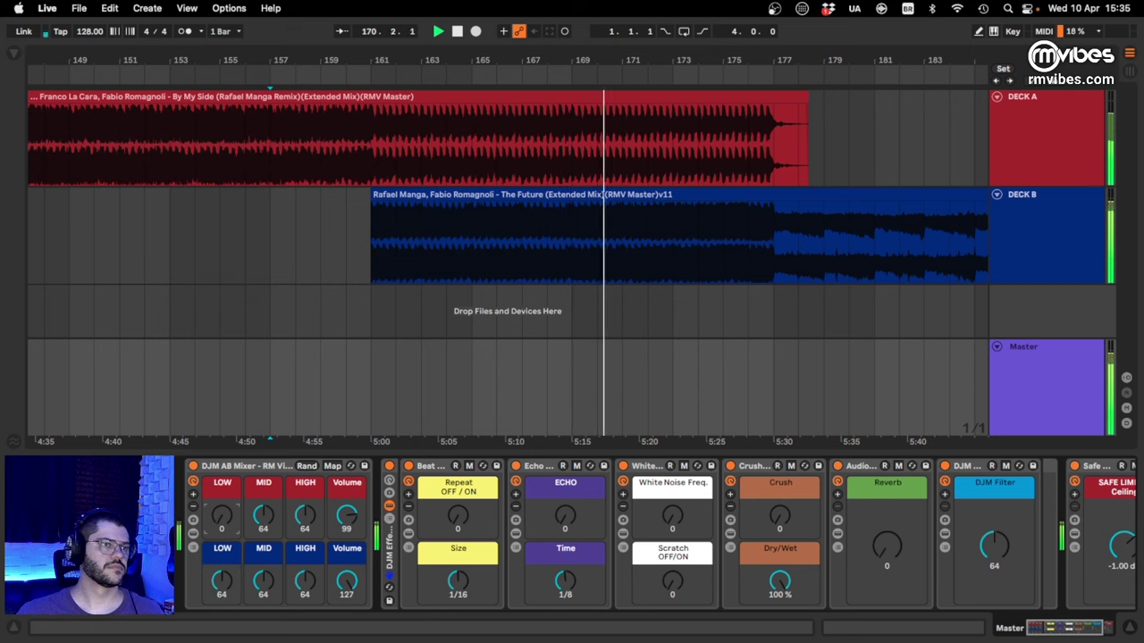
mouse_move(341, 529)
mouse_down()
mouse_move(353, 545)
mouse_move(356, 520)
mouse_move(357, 563)
mouse_move(355, 520)
mouse_up()
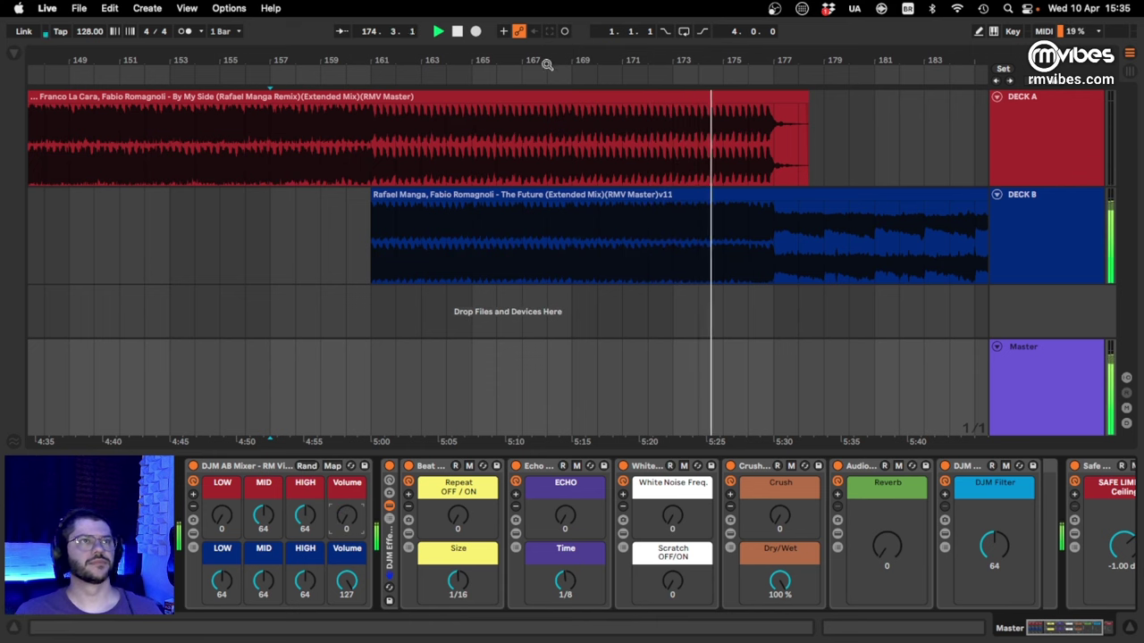
drag(545, 60, 347, 23)
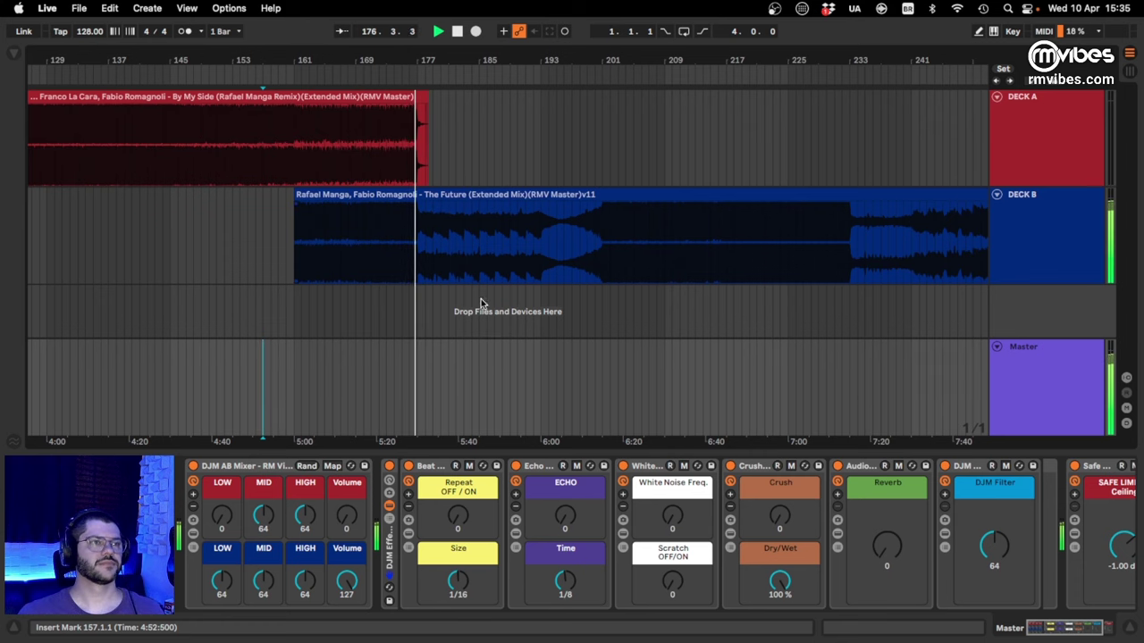
- Stop playback and reset Deck A's LOW to 64 in the AB mixer rack
click(419, 378)
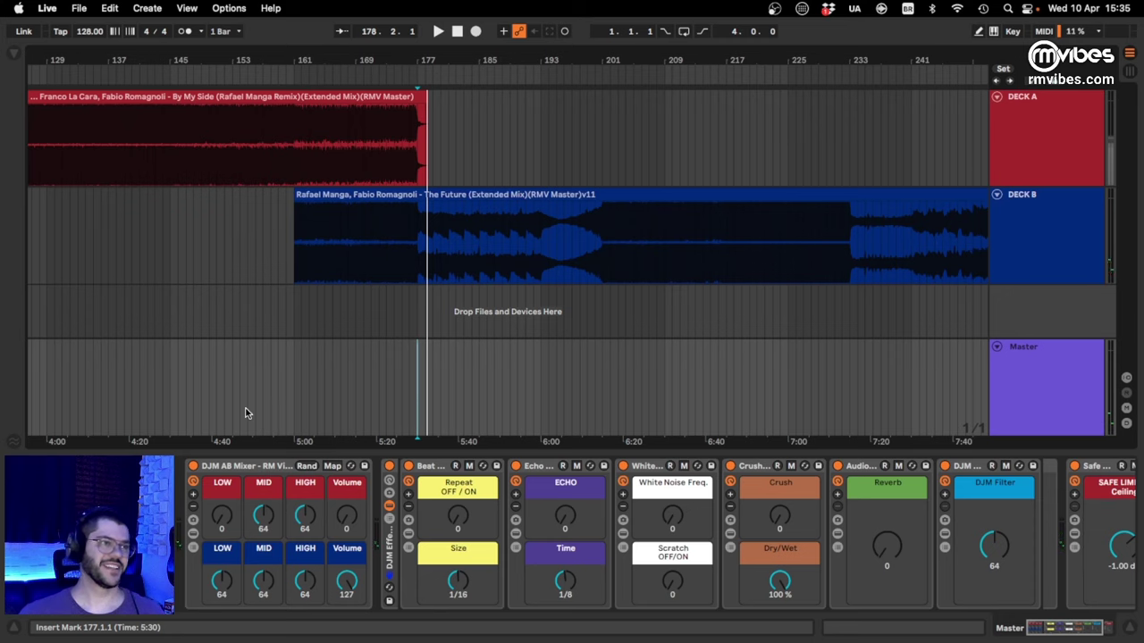
click(254, 404)
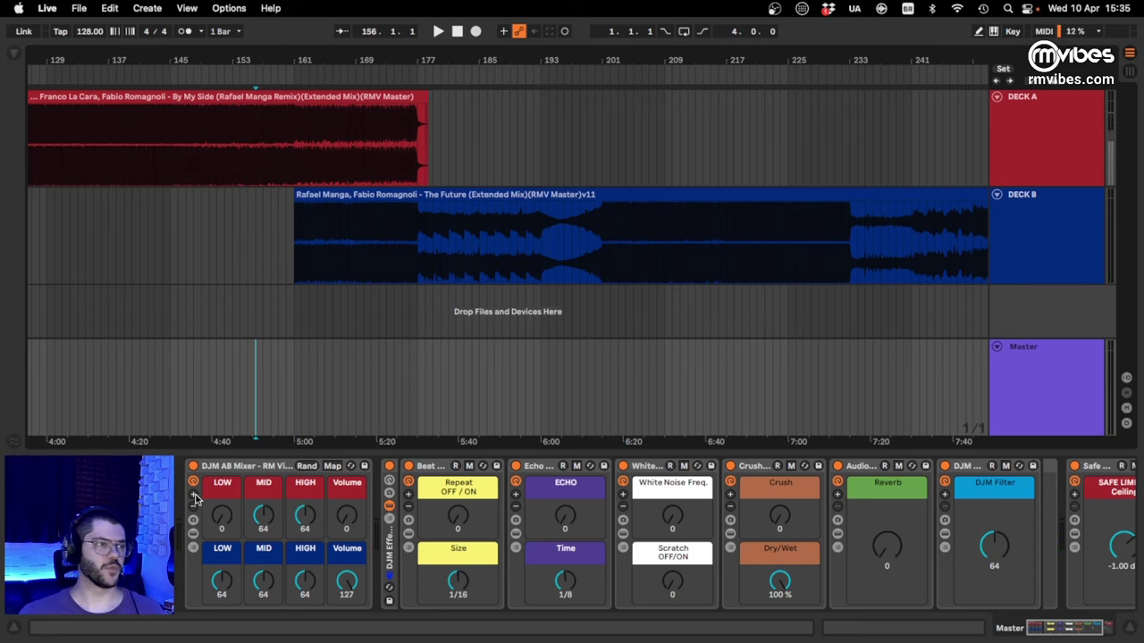
click(194, 395)
click(233, 418)
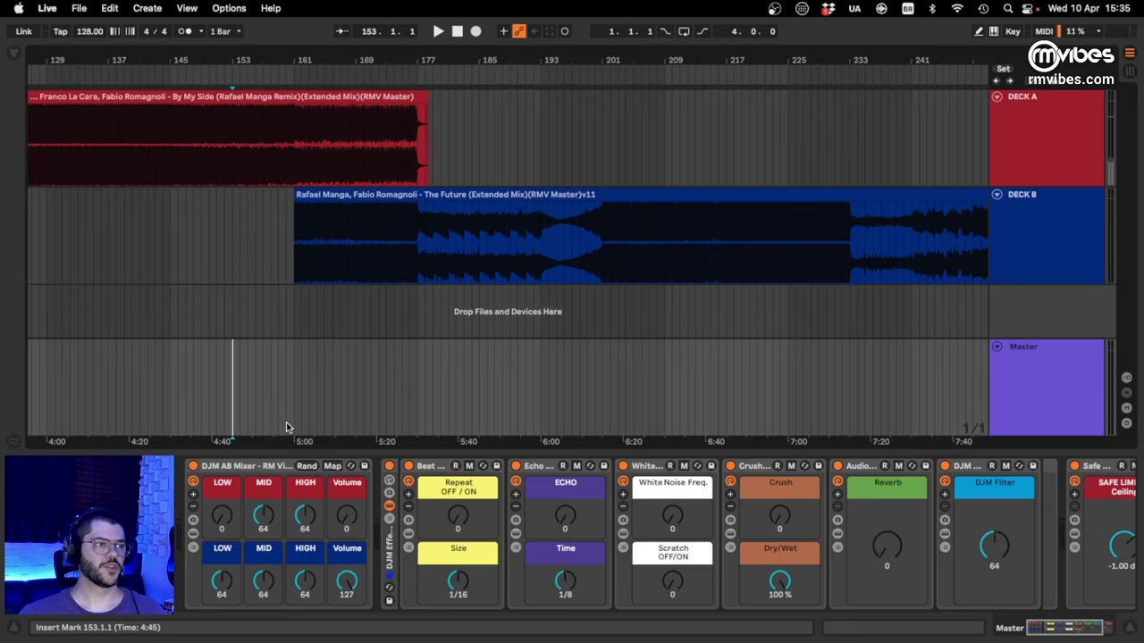
click(229, 513)
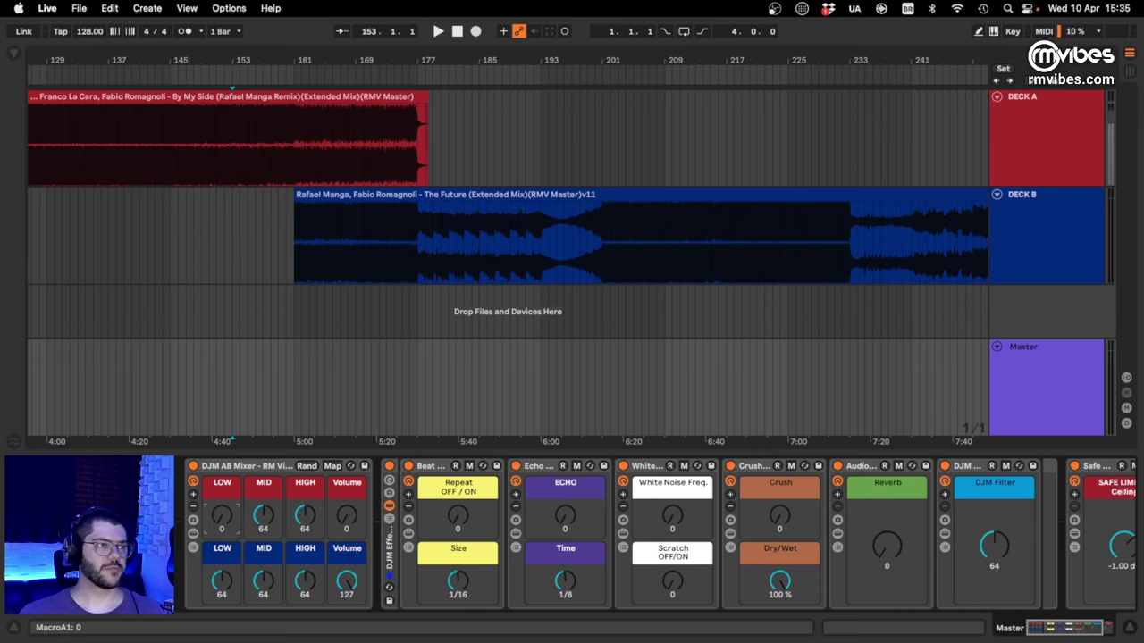
drag(227, 515, 227, 546)
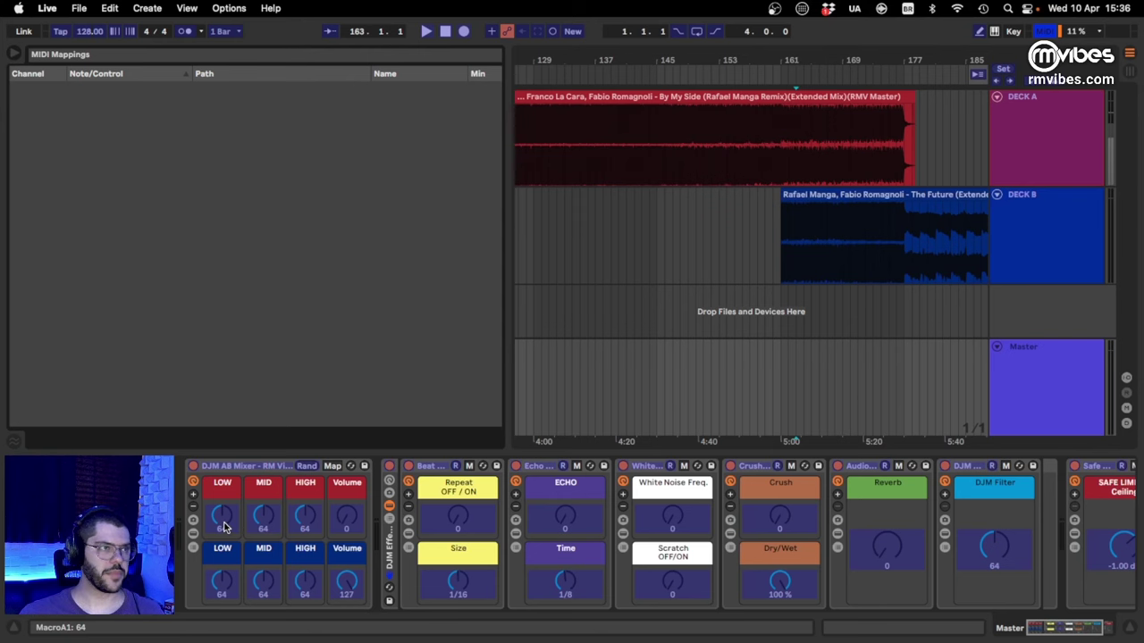
- In MIDI map mode, assign CC 21 and 22 to Deck A's LOW and Volume, and CC 23 and 24 to Deck B's LOW and Volume
click(222, 518)
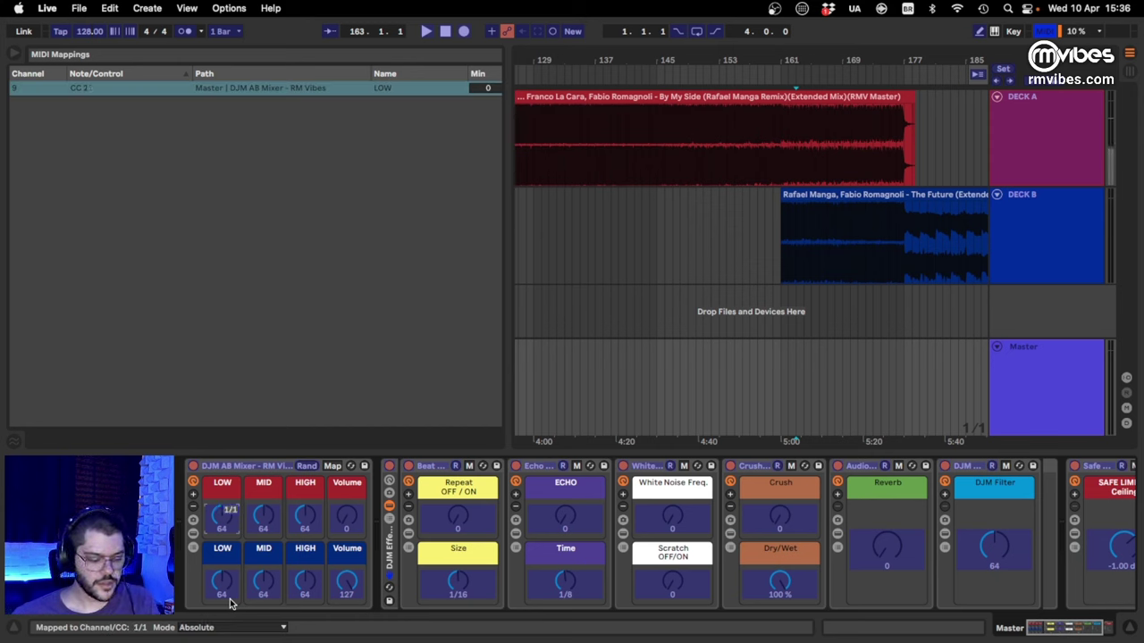
click(349, 522)
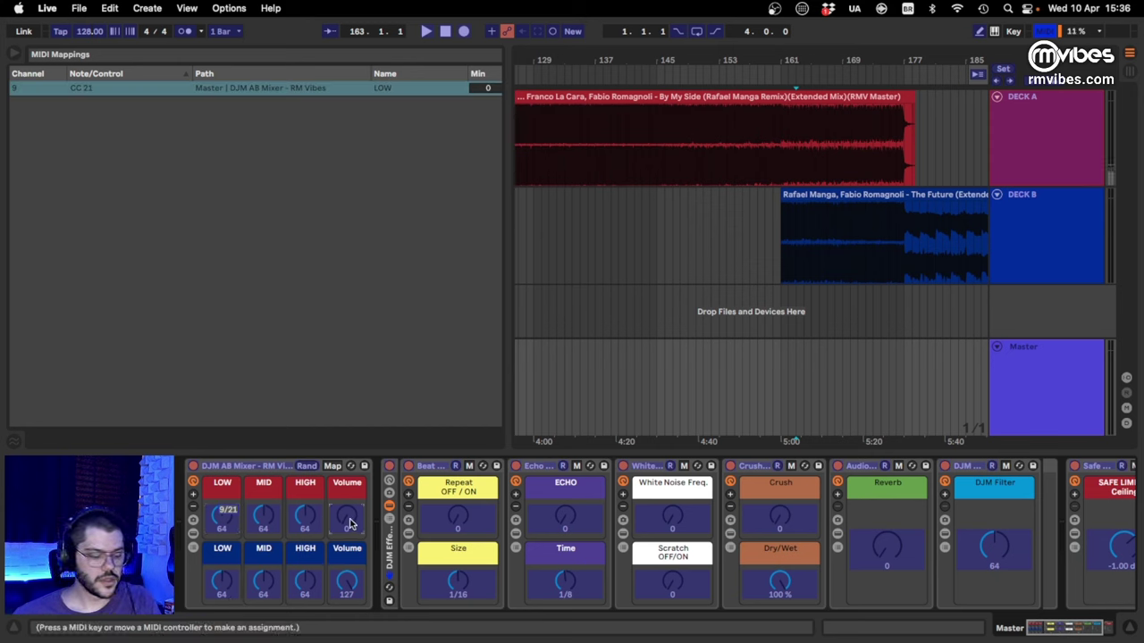
click(227, 590)
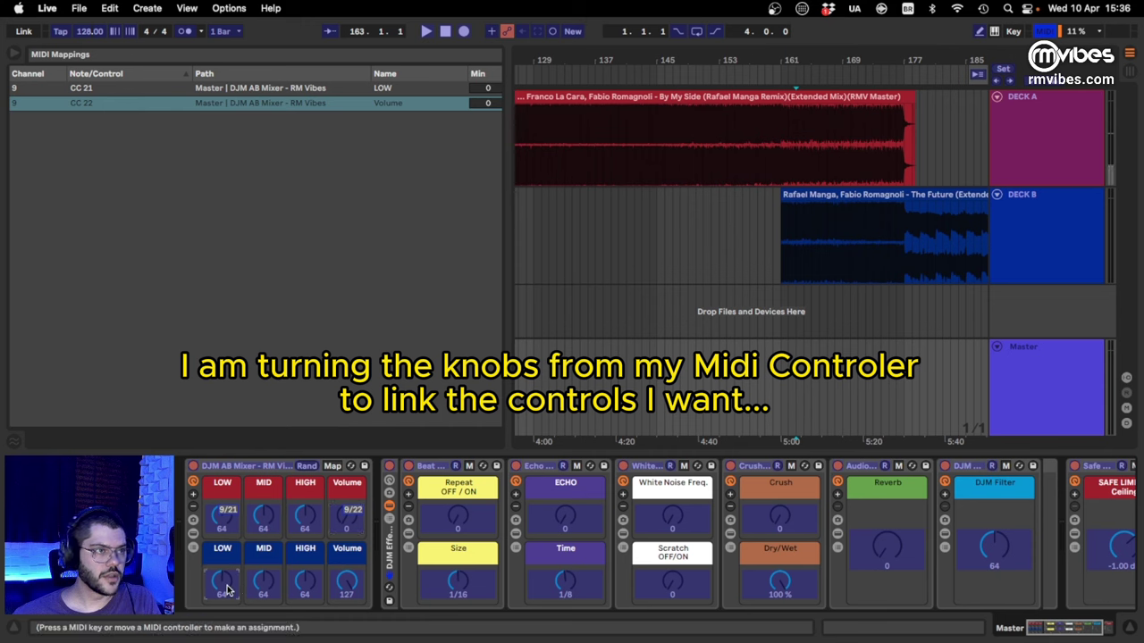
click(349, 587)
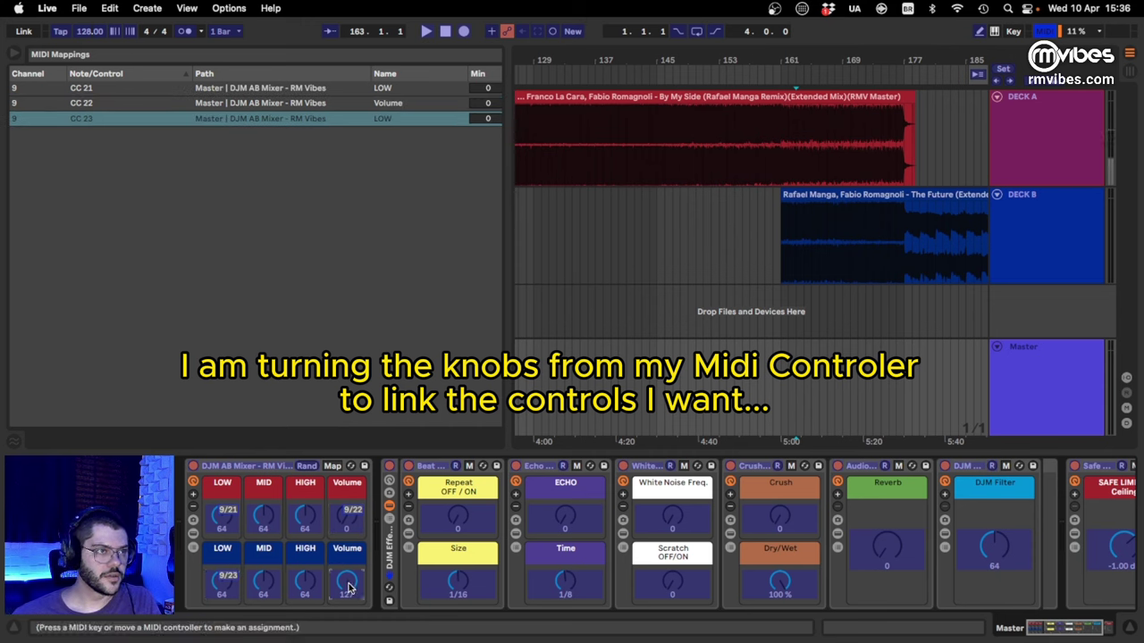
- Assign CC 25 to 28 to the effect rack's Repeat, ECHO, White Noise Freq. and DJM Filter, and leave MIDI map mode
click(460, 523)
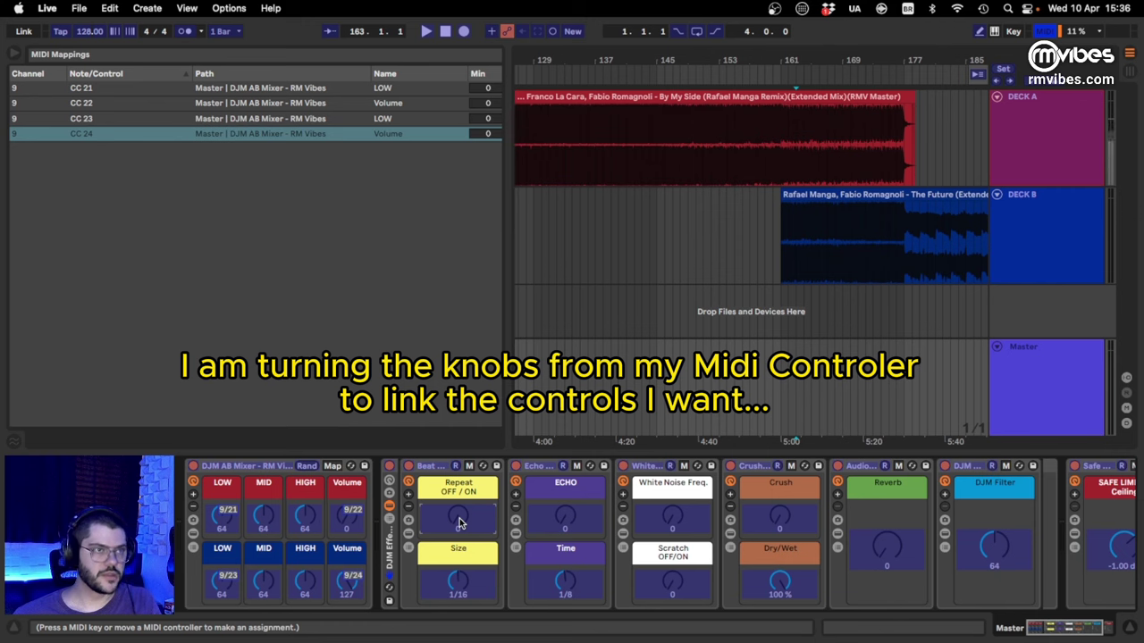
click(576, 521)
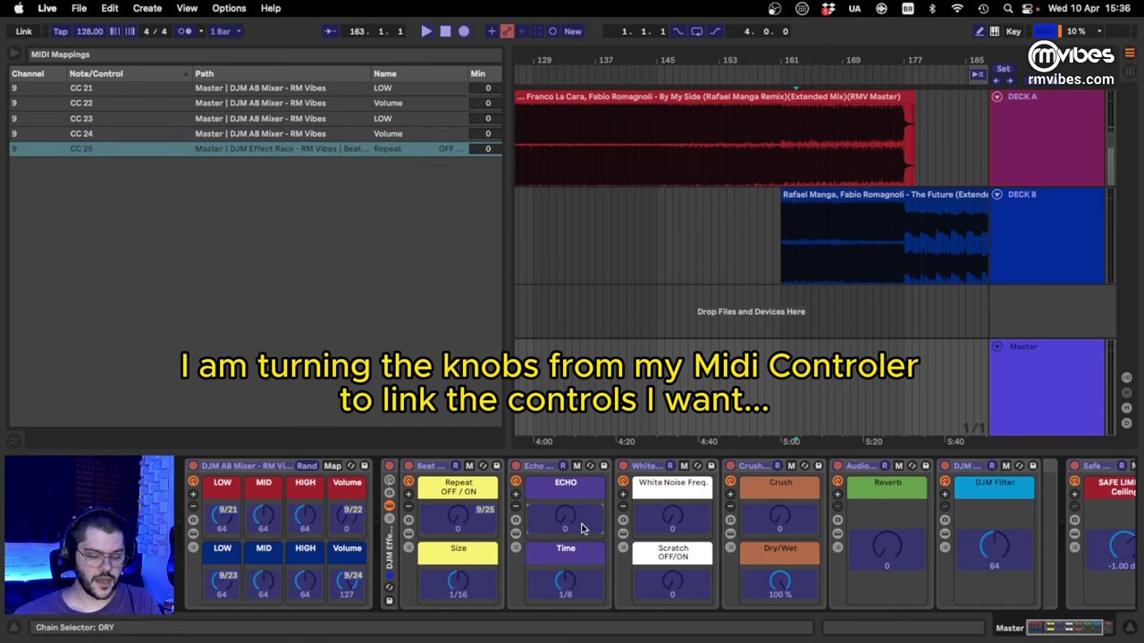
click(665, 516)
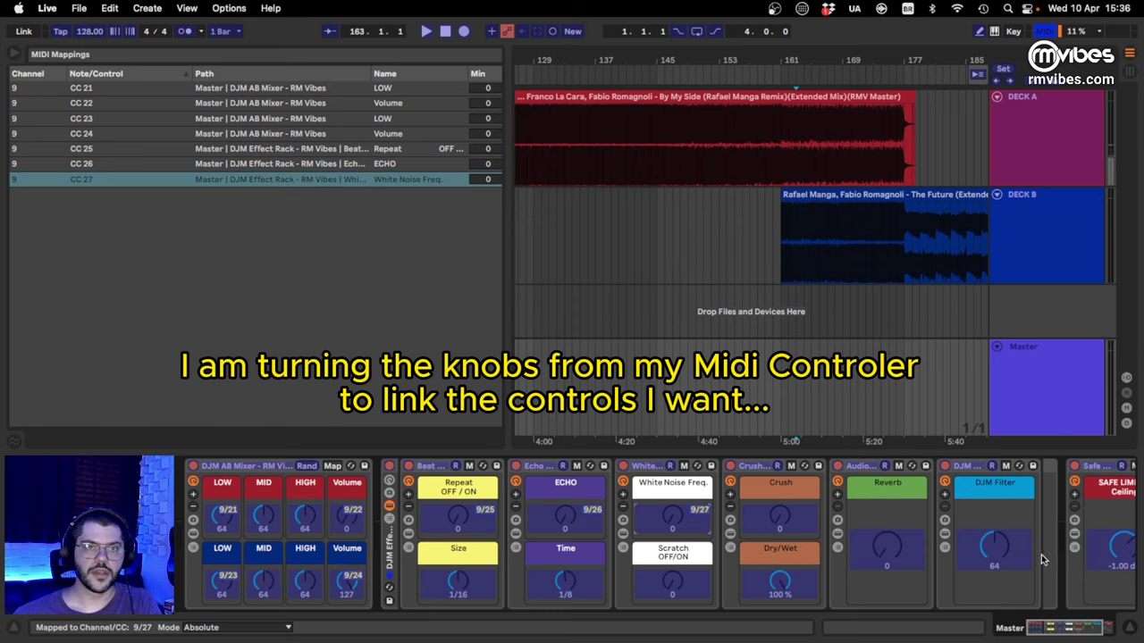
click(1004, 550)
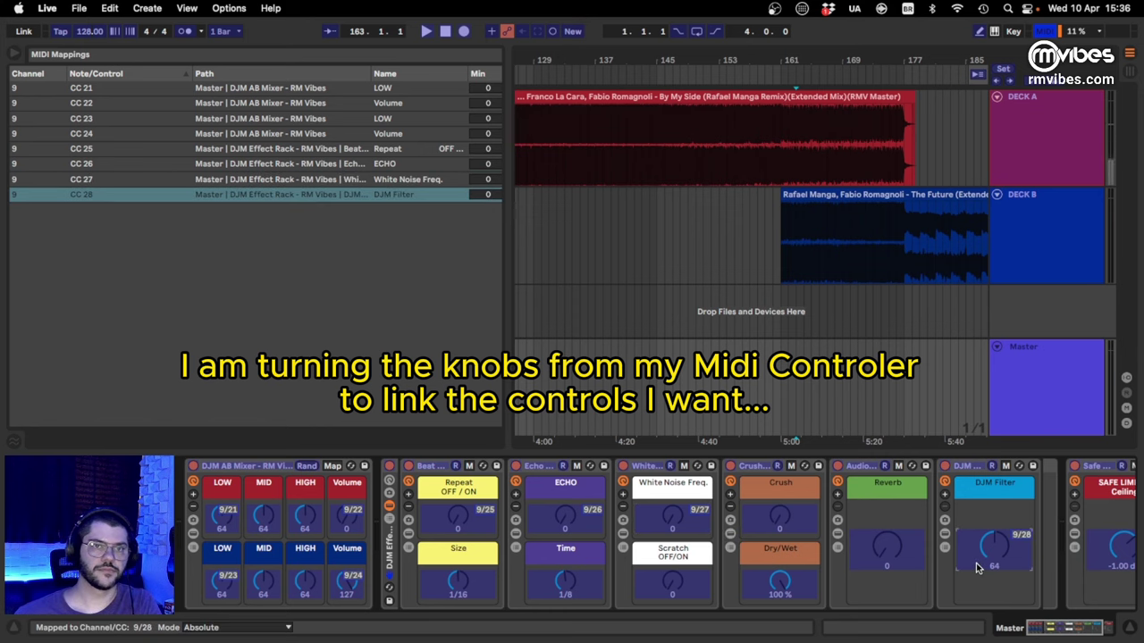
click(1043, 32)
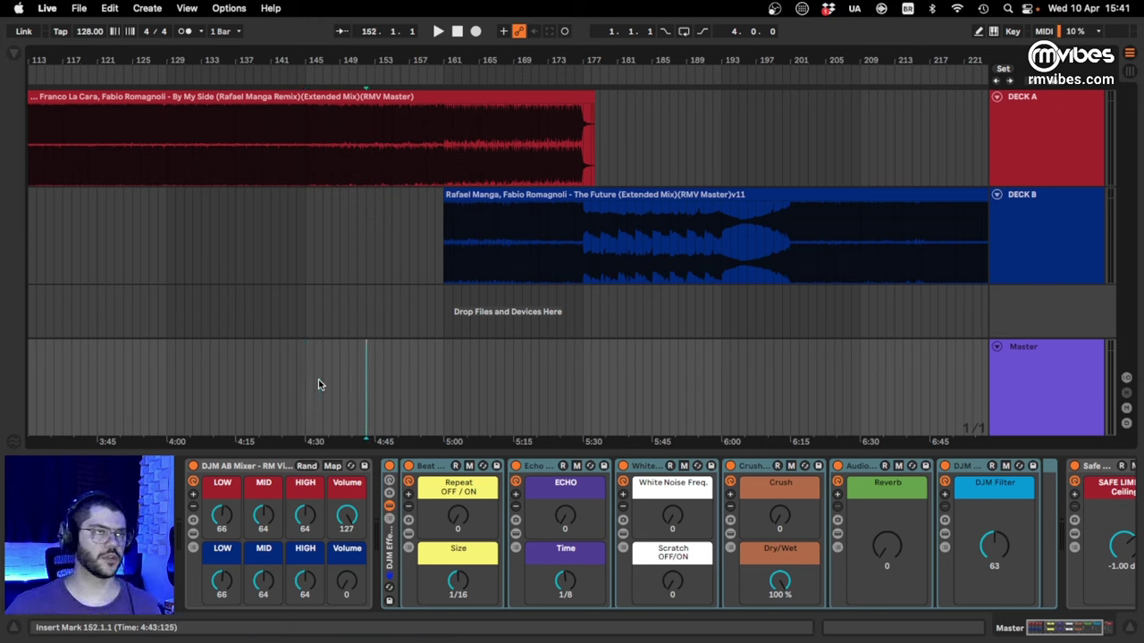
- Play from bar 152 while mixing from Deck A to Deck B with the controller, stop playback, and place the insert marker at bar 159
key(space)
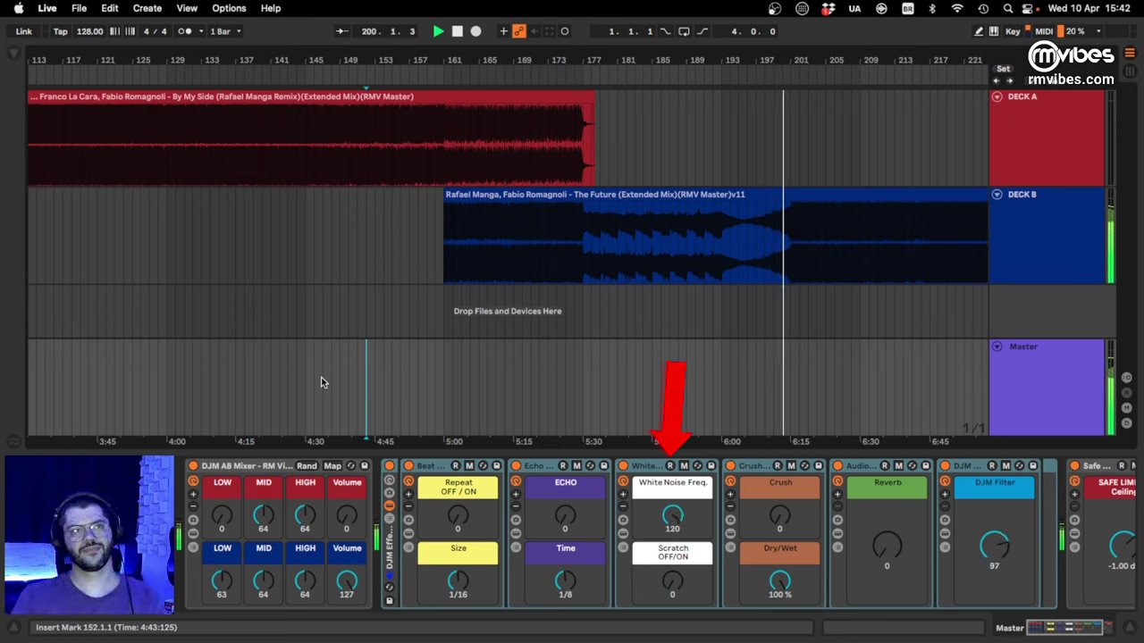
key(space)
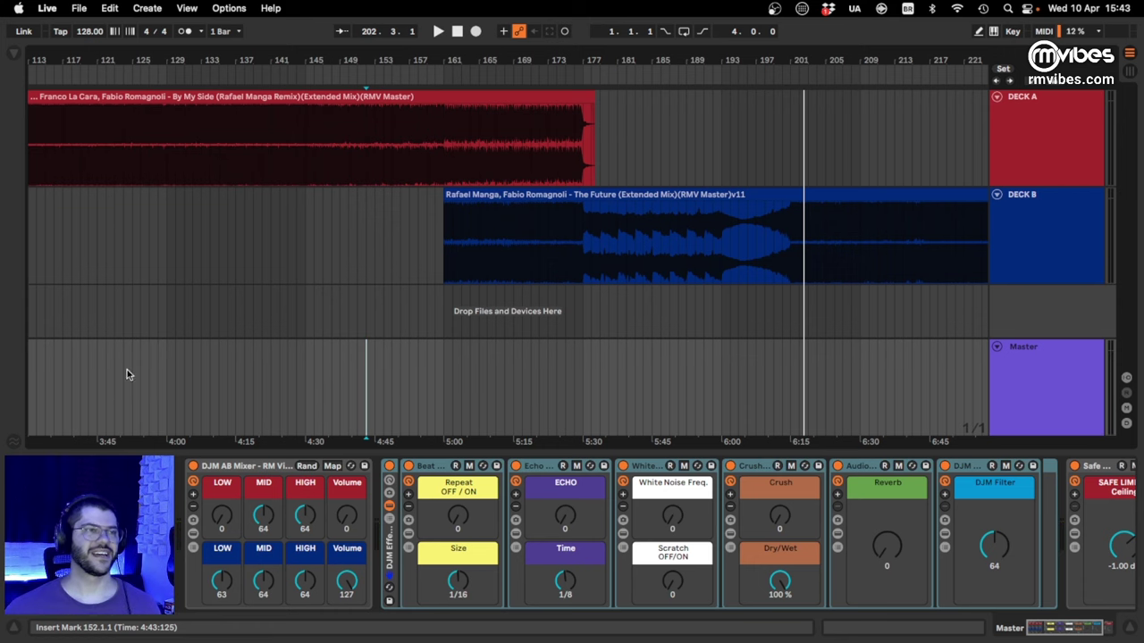
click(426, 389)
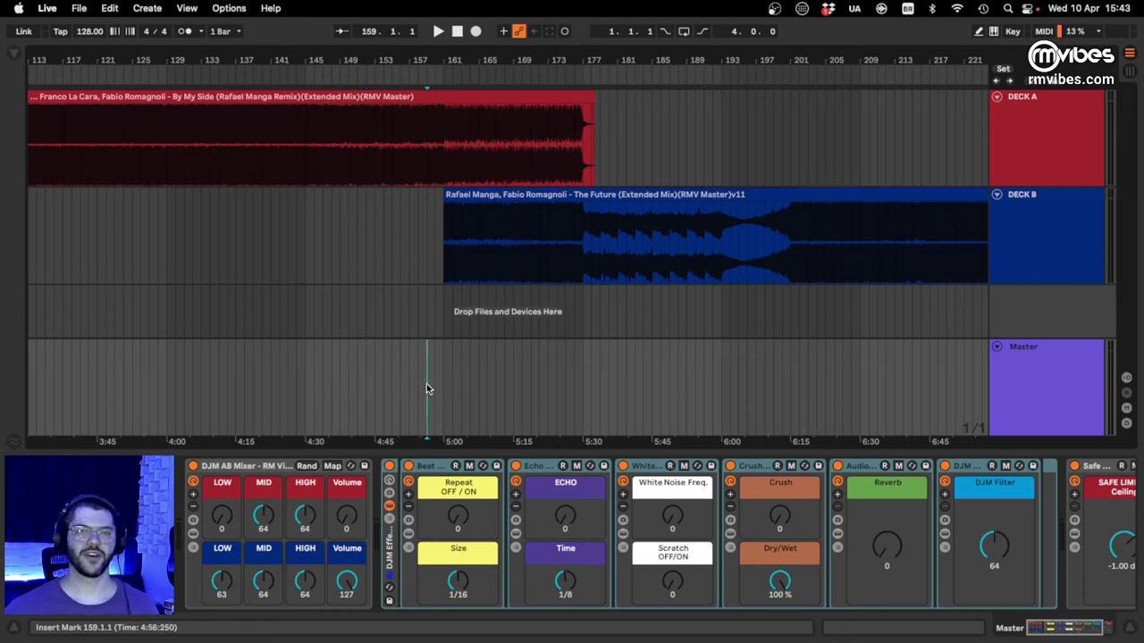
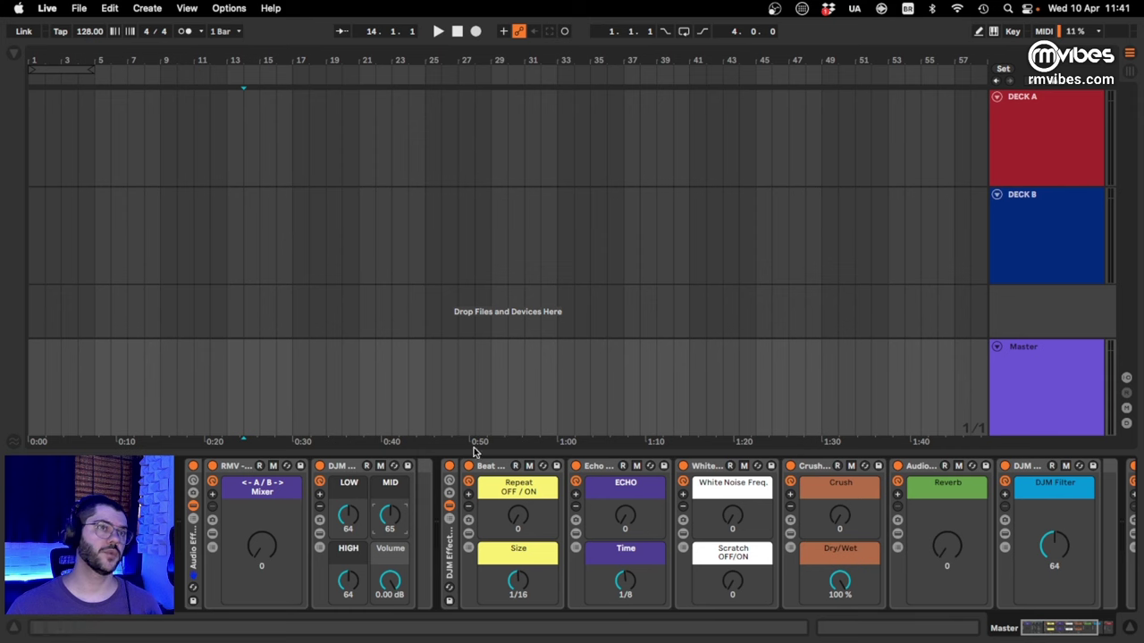
- Examine the Master track's A/B mixer, EQ and effect racks, trying the A/B crossfader at 4 and returning it to 0
click(325, 386)
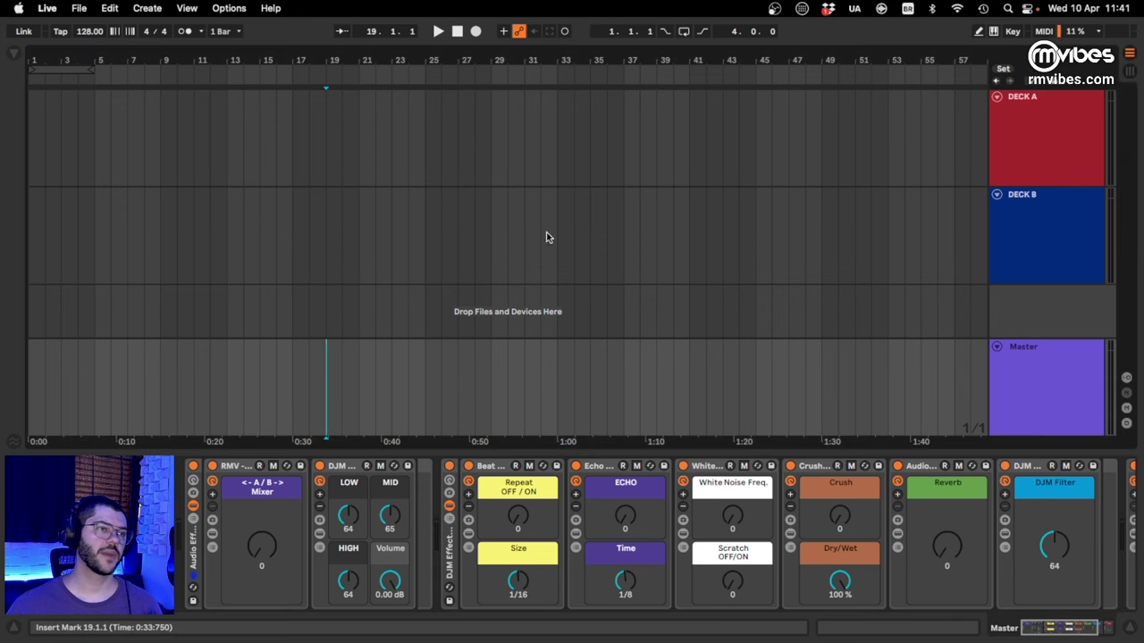
drag(261, 545, 261, 527)
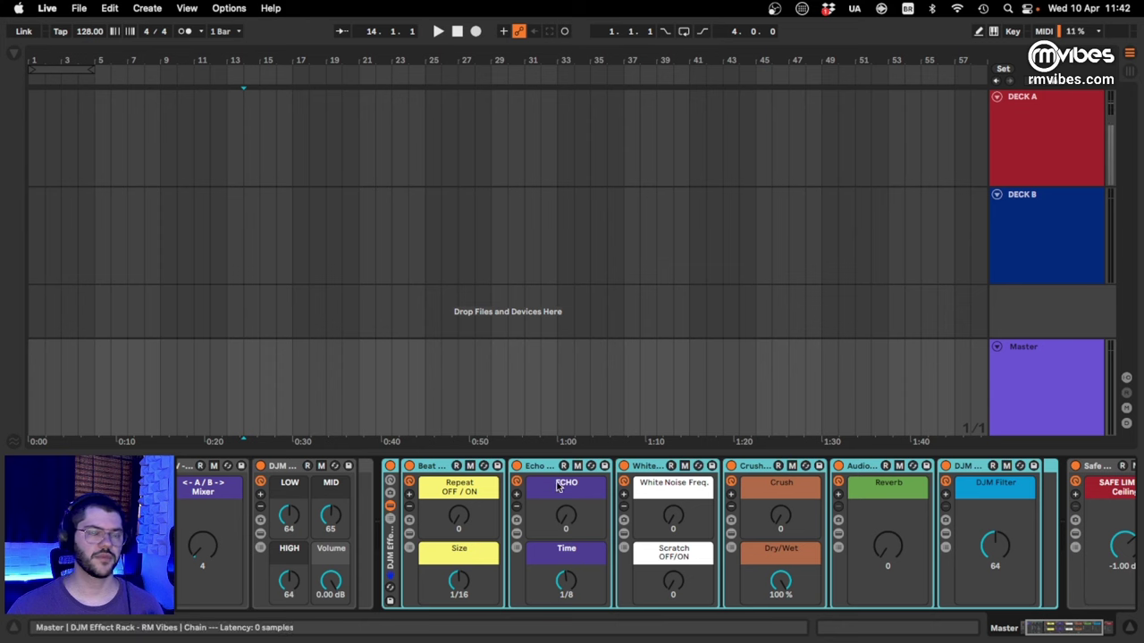
click(460, 505)
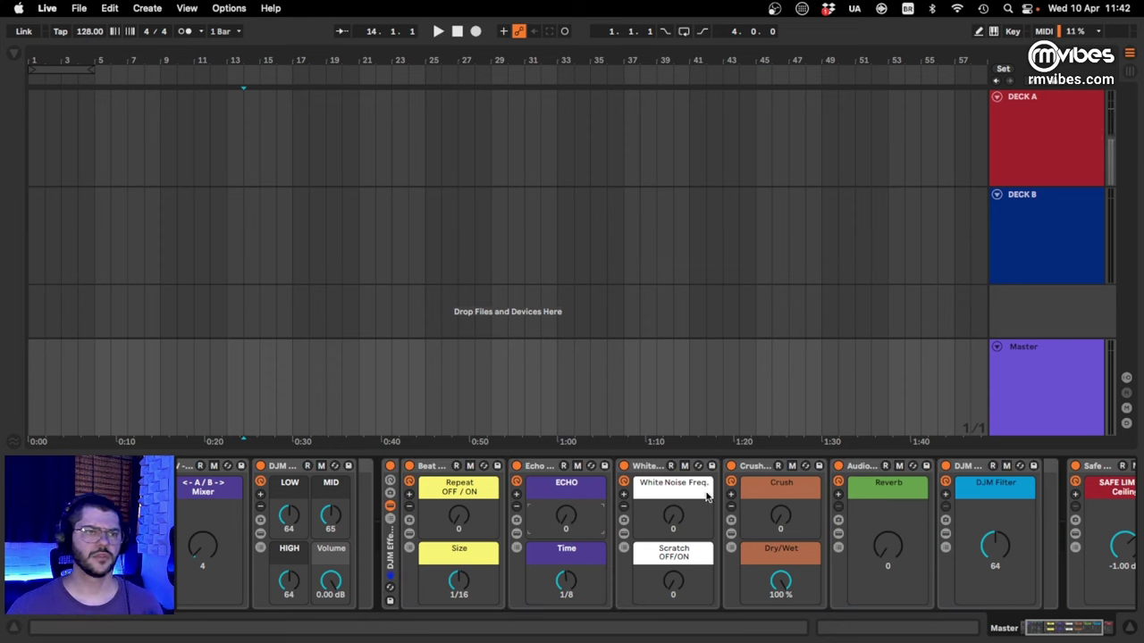
scroll(730, 514, right, 5)
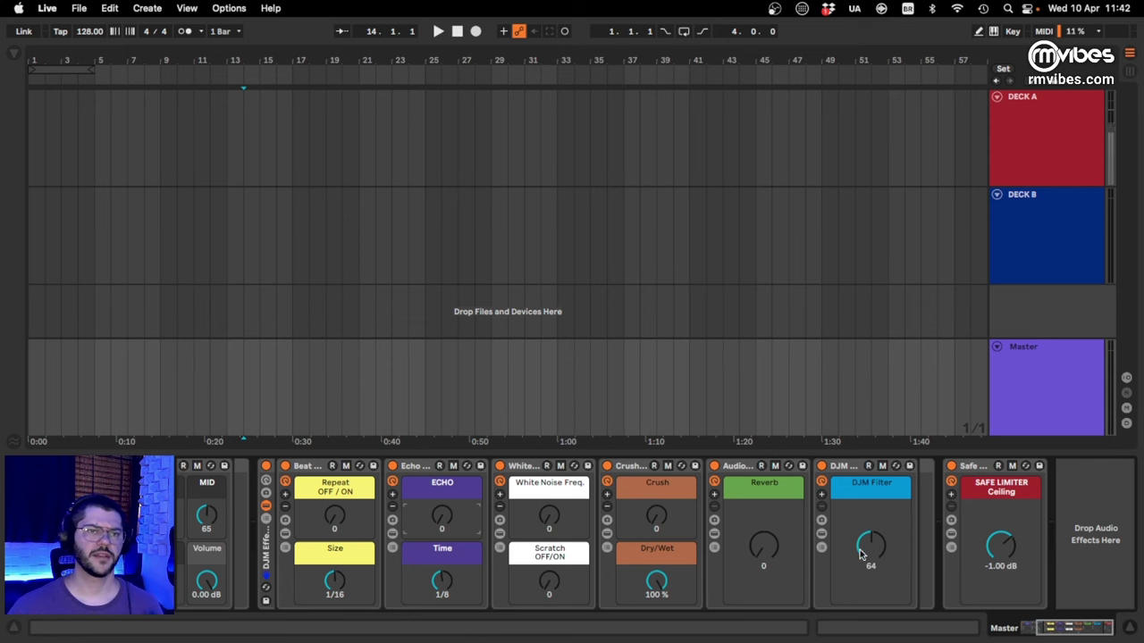
click(206, 251)
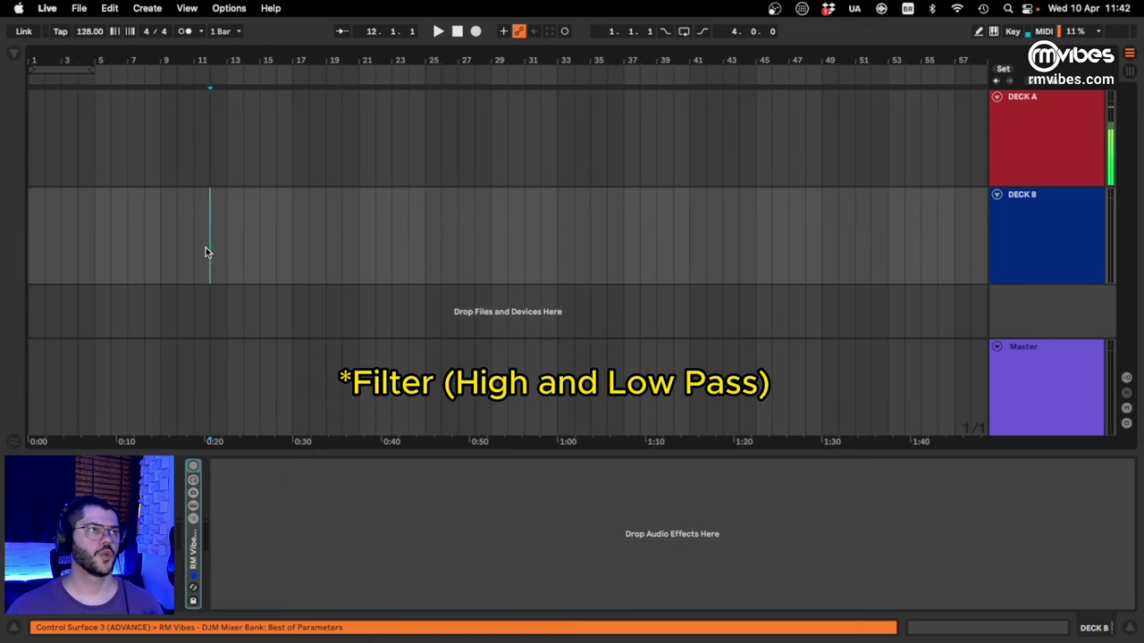
click(178, 401)
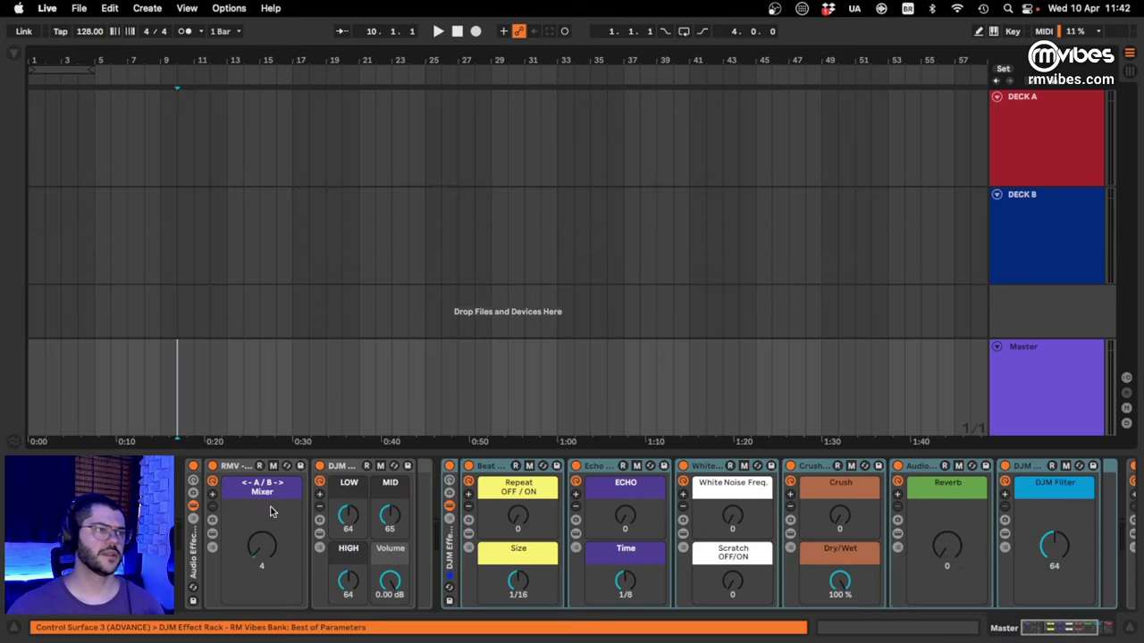
click(250, 548)
- Add "By My Side" to Deck A and "The Future" to Deck B from the browser, and move Deck B's clip to start at bar 161
click(69, 138)
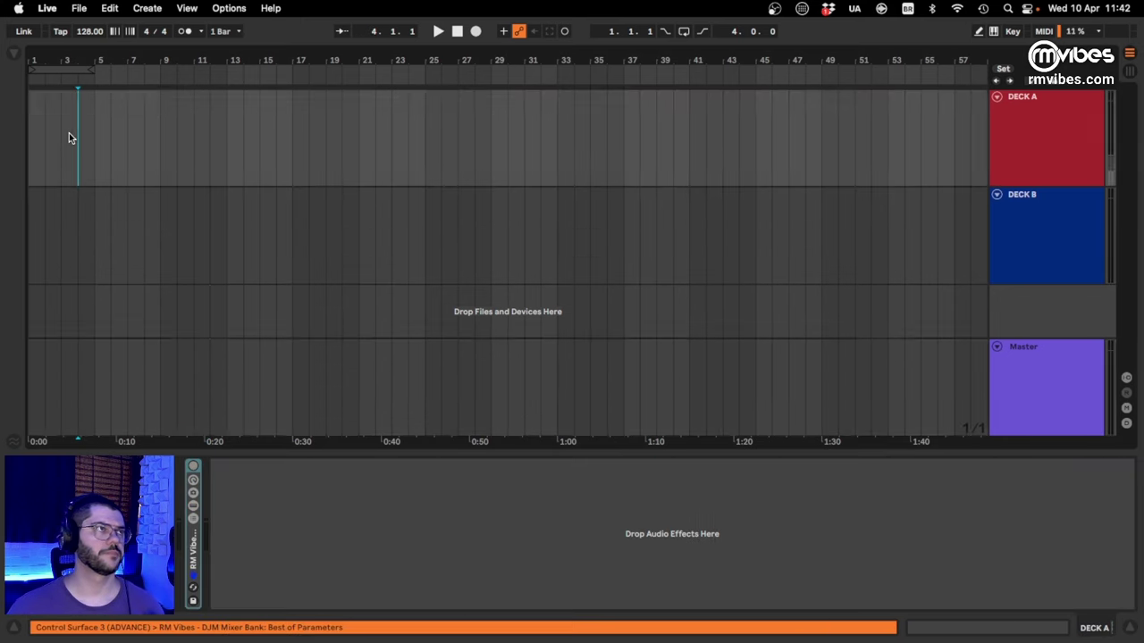
key(super+alt+b)
drag(370, 298, 653, 114)
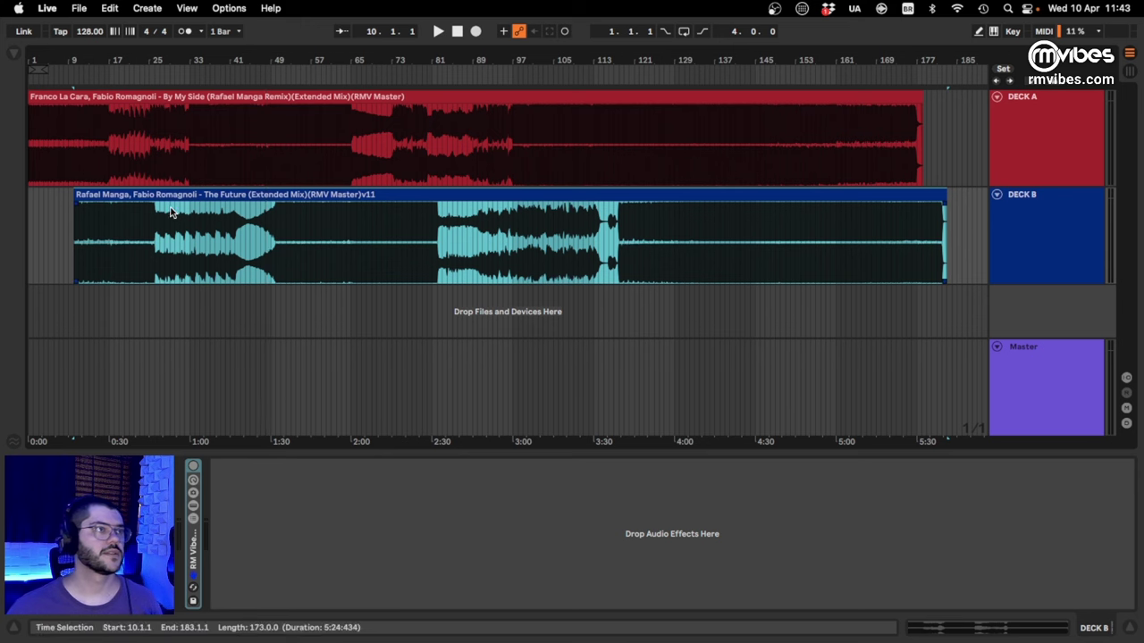
mouse_move(141, 193)
mouse_down()
mouse_move(319, 220)
mouse_move(914, 237)
mouse_move(905, 234)
mouse_up()
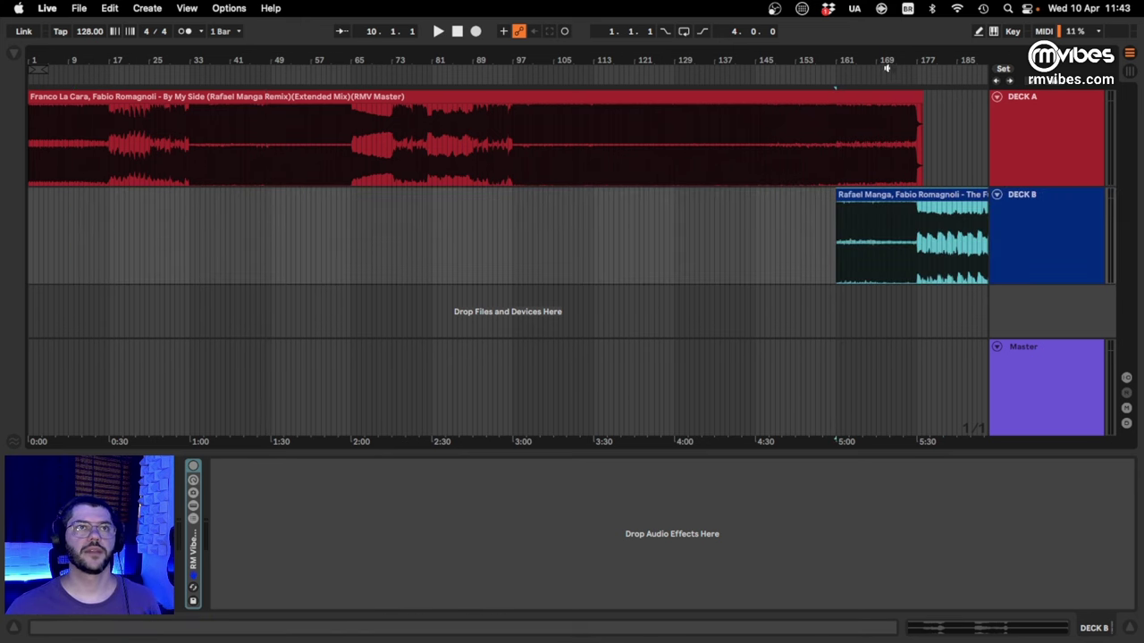
click(682, 257)
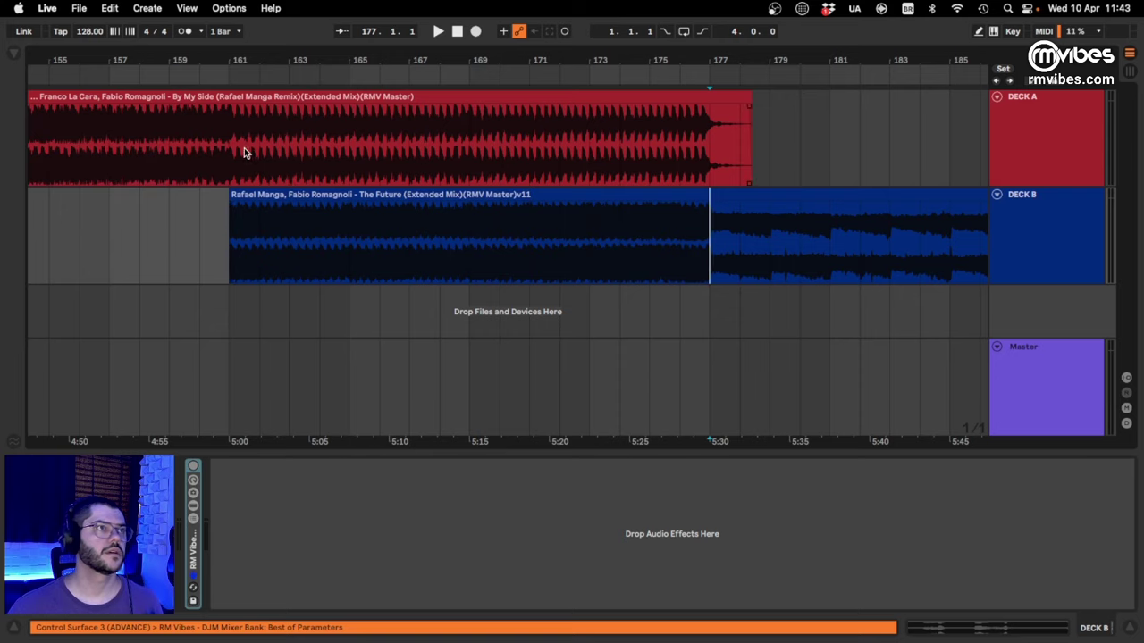
drag(305, 162, 703, 222)
click(706, 222)
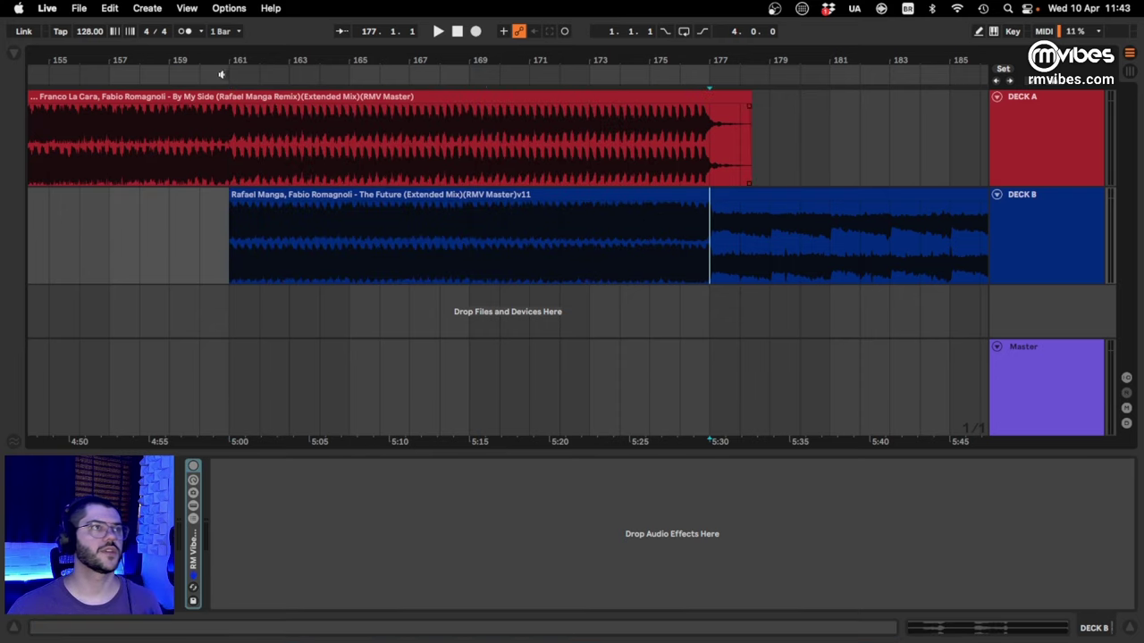
- Add a warp marker on the first transient of Deck B's clip and align it with the start of bar 1
drag(240, 56, 364, 196)
click(339, 196)
right_click(337, 270)
key(Escape)
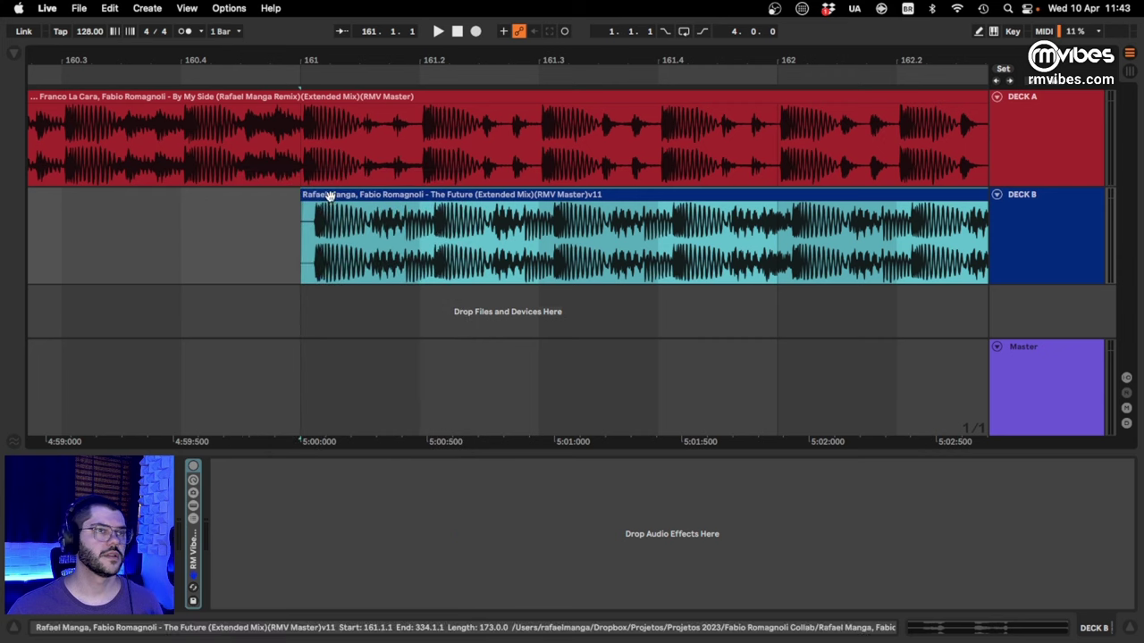
key(shift+Tab)
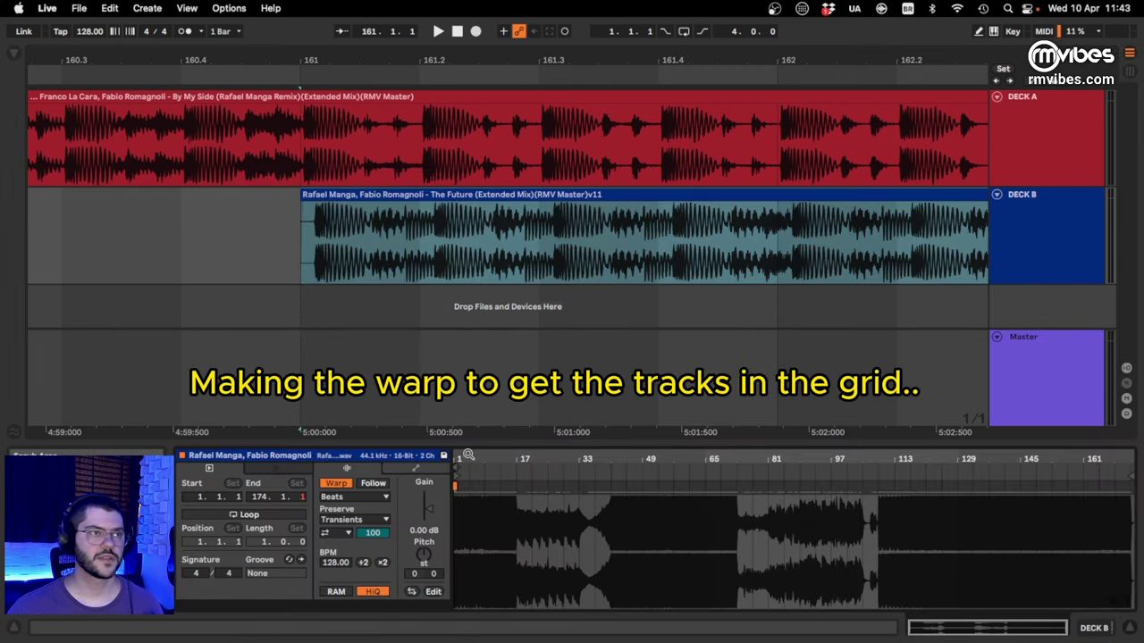
drag(464, 460, 541, 494)
double_click(501, 487)
right_click(501, 488)
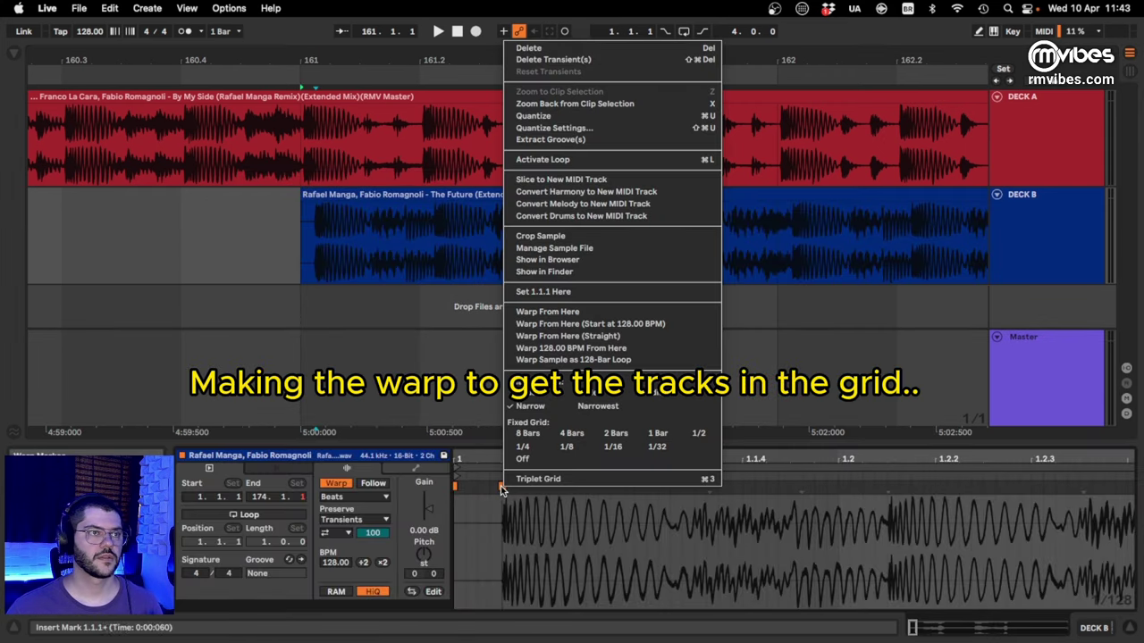
click(572, 311)
mouse_move(430, 58)
mouse_down()
mouse_move(429, 134)
mouse_move(435, 55)
mouse_up()
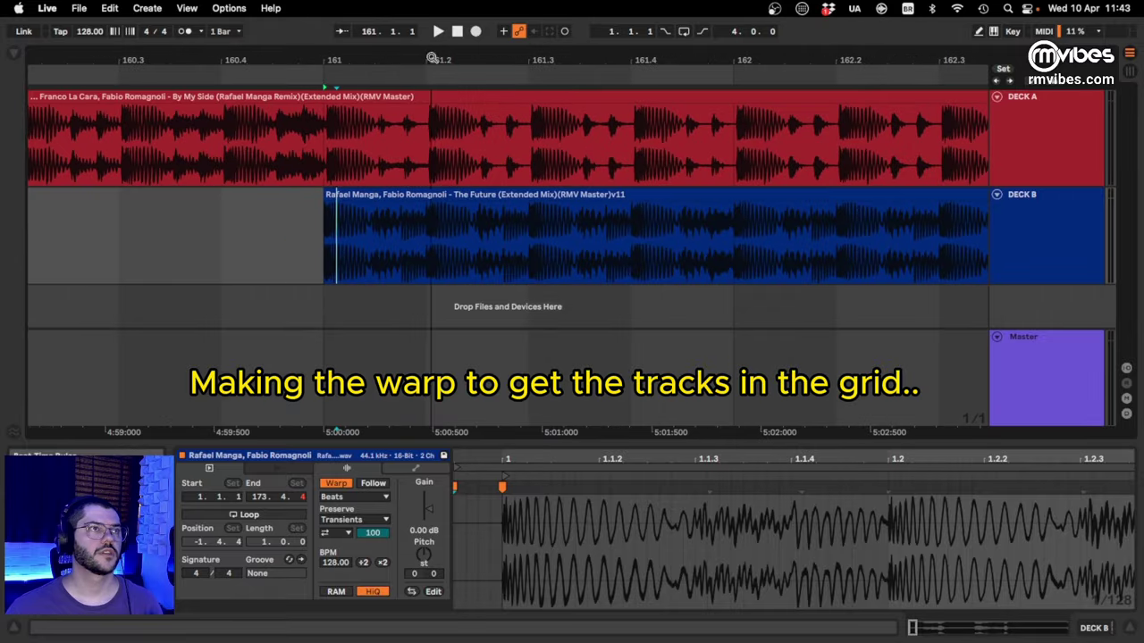
- Set the warp mode of Deck A's clip to Complex and add a warp marker near the clip's end
click(329, 95)
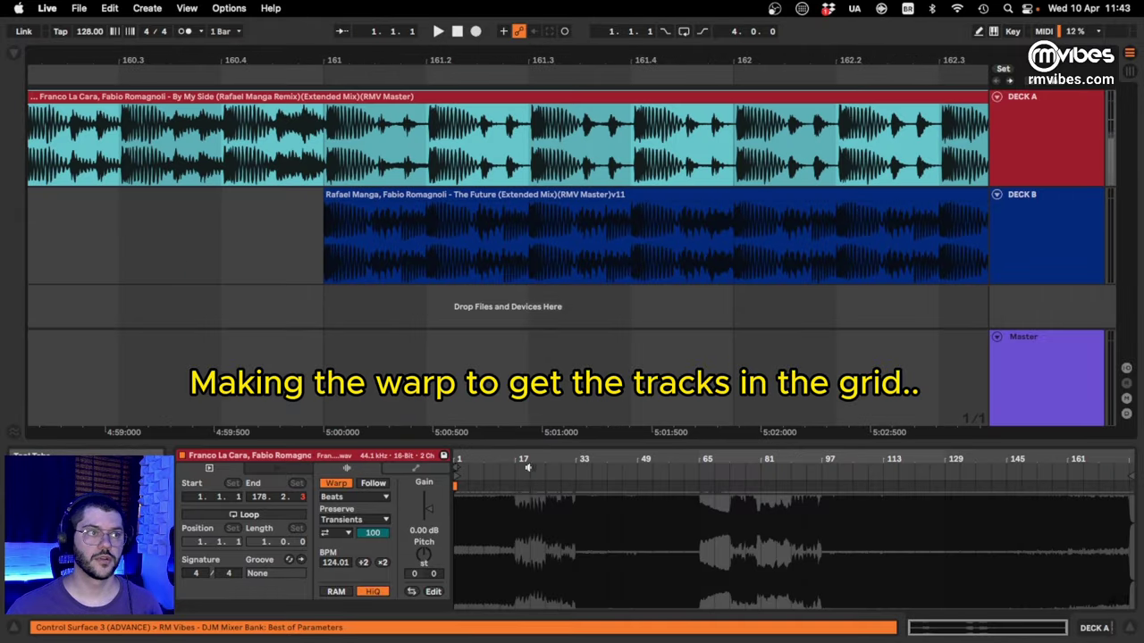
click(354, 496)
click(352, 551)
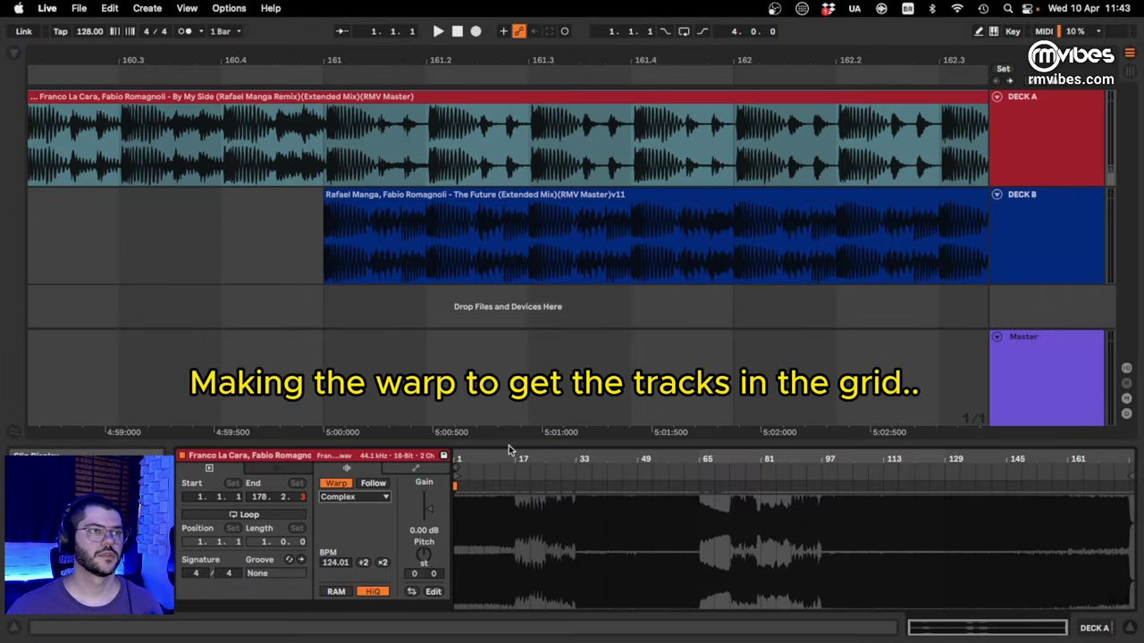
drag(1121, 459, 575, 487)
double_click(606, 487)
- Check the alignment of both clips between bars 161 and 177, and return from the clip view to the device view
click(348, 161)
mouse_move(350, 59)
mouse_down()
mouse_move(378, 61)
mouse_move(379, 134)
mouse_move(377, 59)
mouse_move(32, 4)
mouse_up()
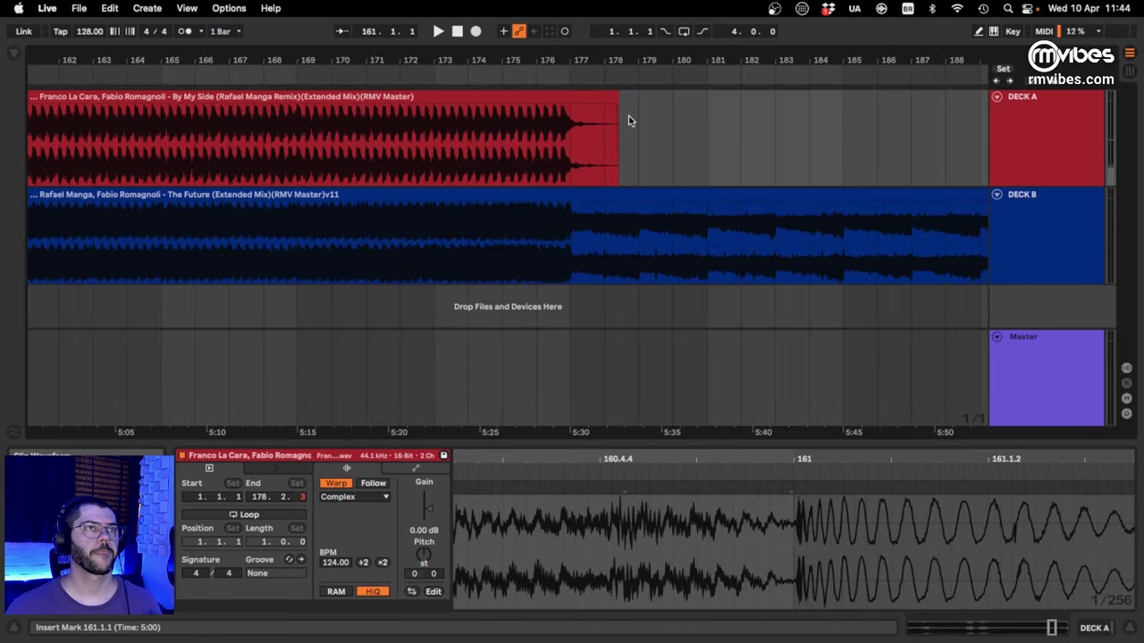
drag(576, 61, 635, 125)
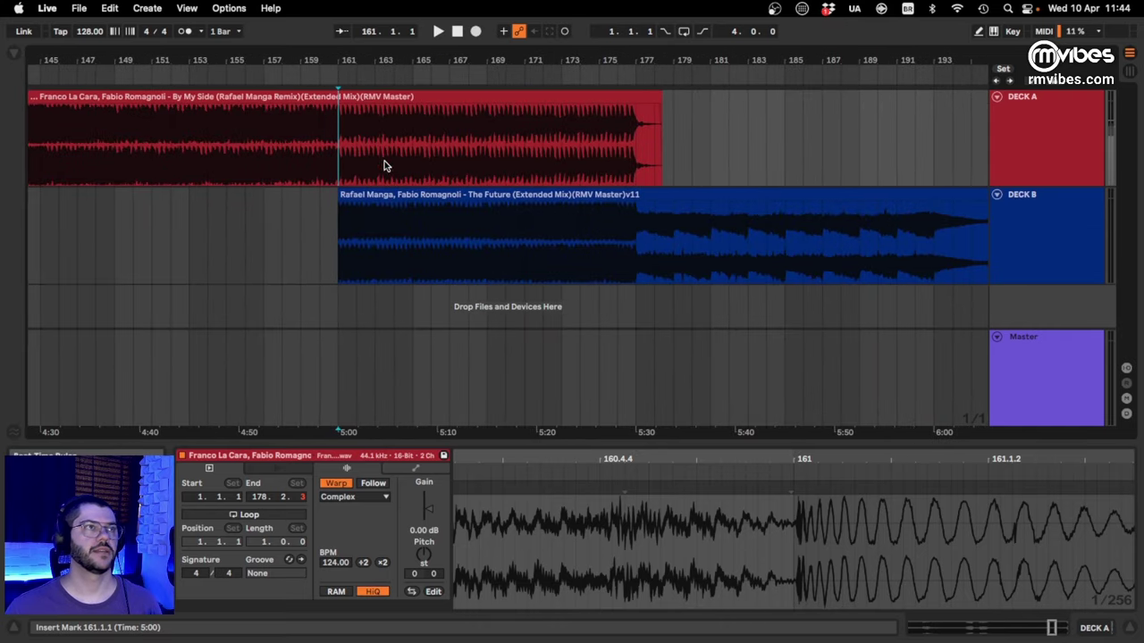
click(396, 146)
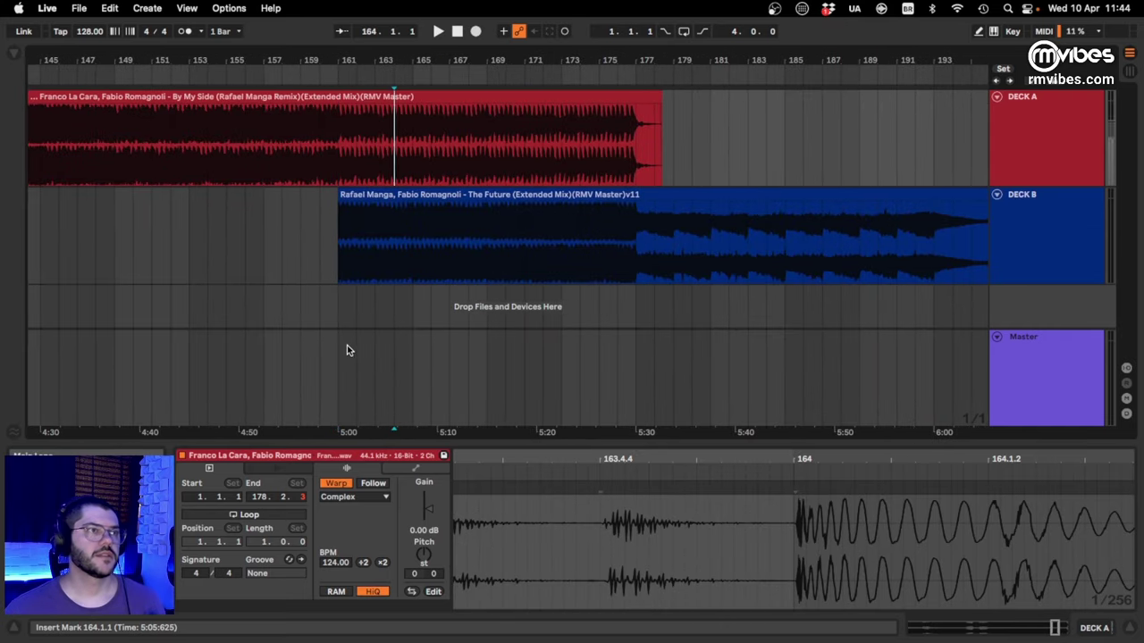
click(357, 257)
click(320, 141)
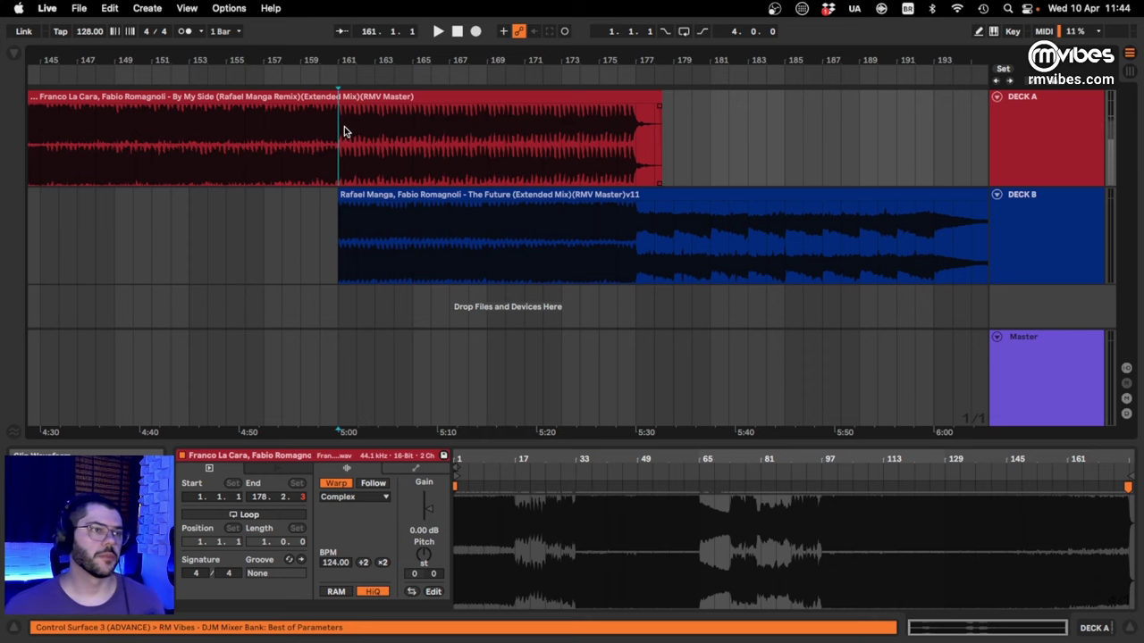
click(1096, 629)
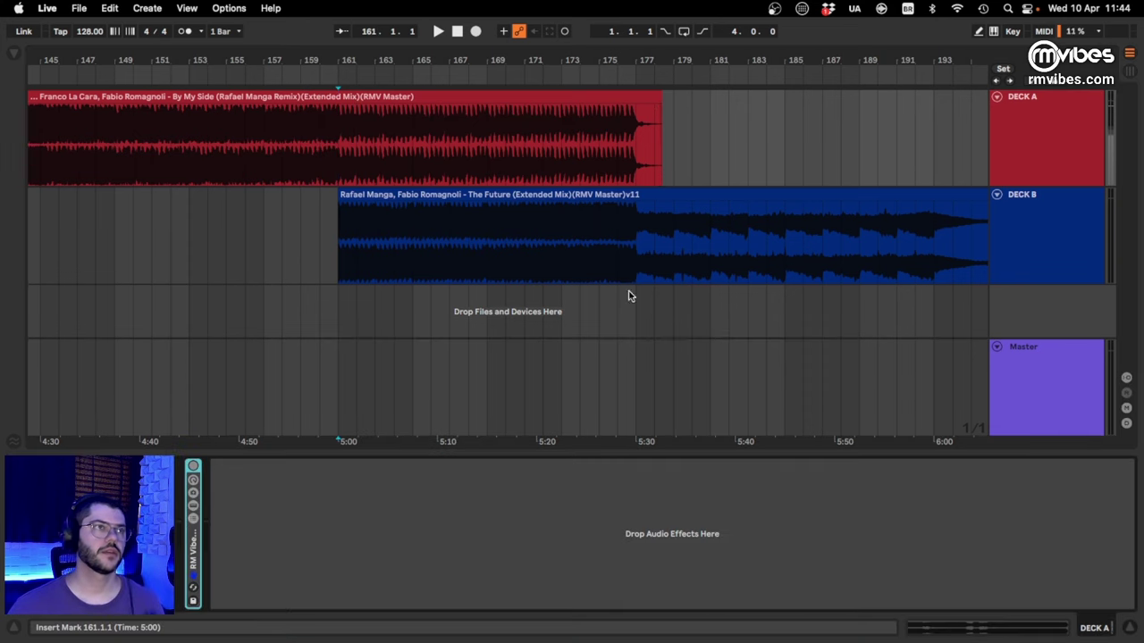
click(469, 255)
click(294, 140)
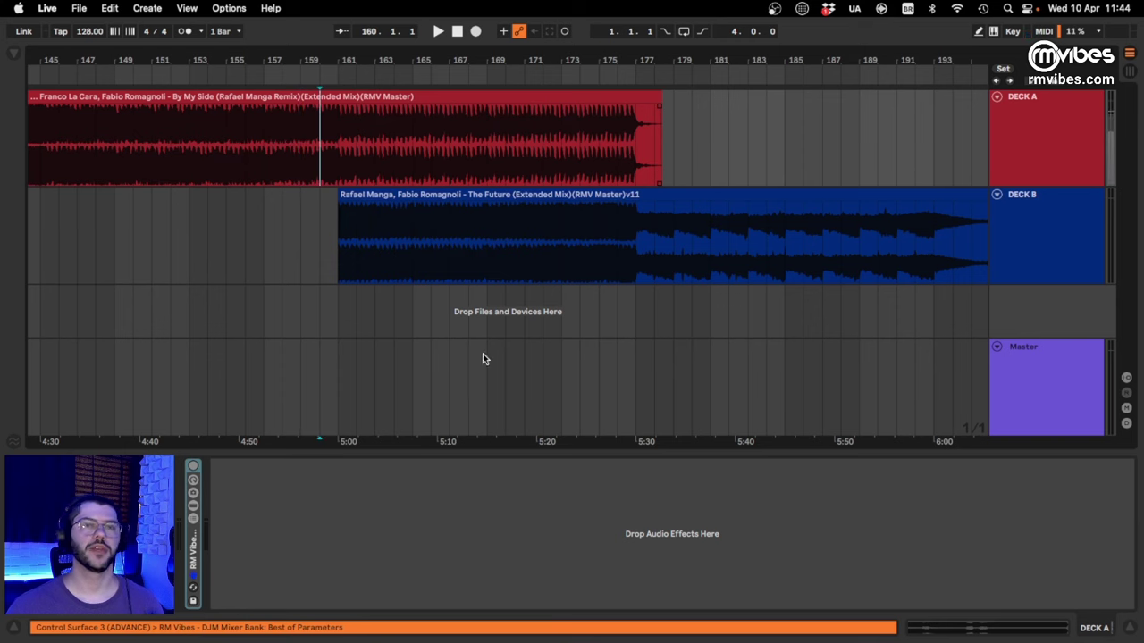
- Automate the Master's A/B Mixer crossfader to rise from 0 at bar 161 to its maximum at bar 177
click(268, 376)
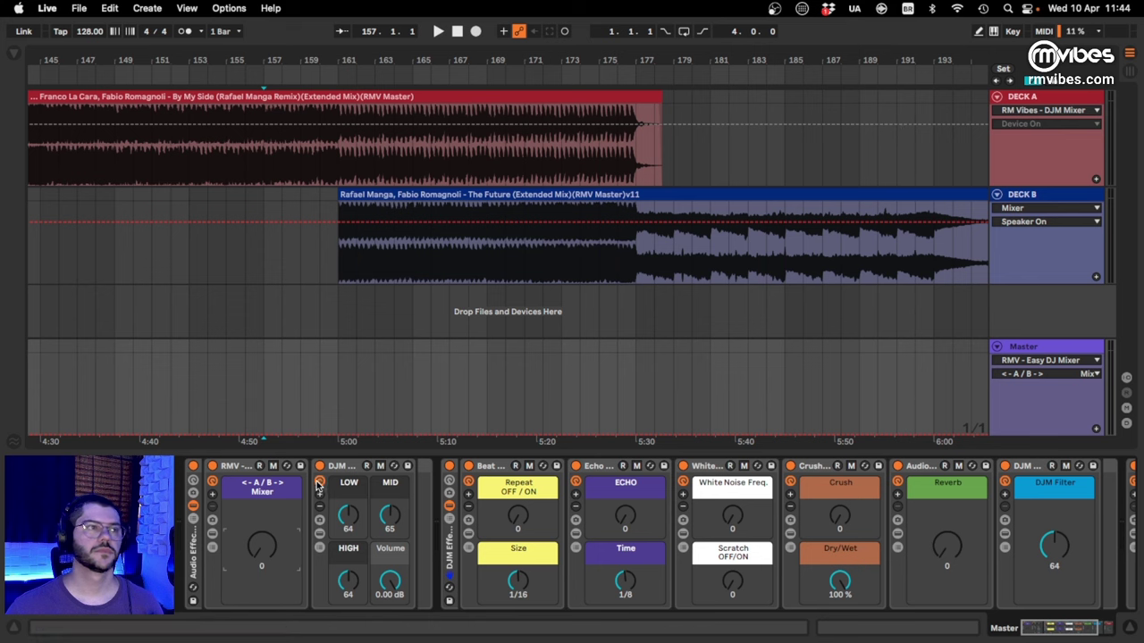
click(339, 432)
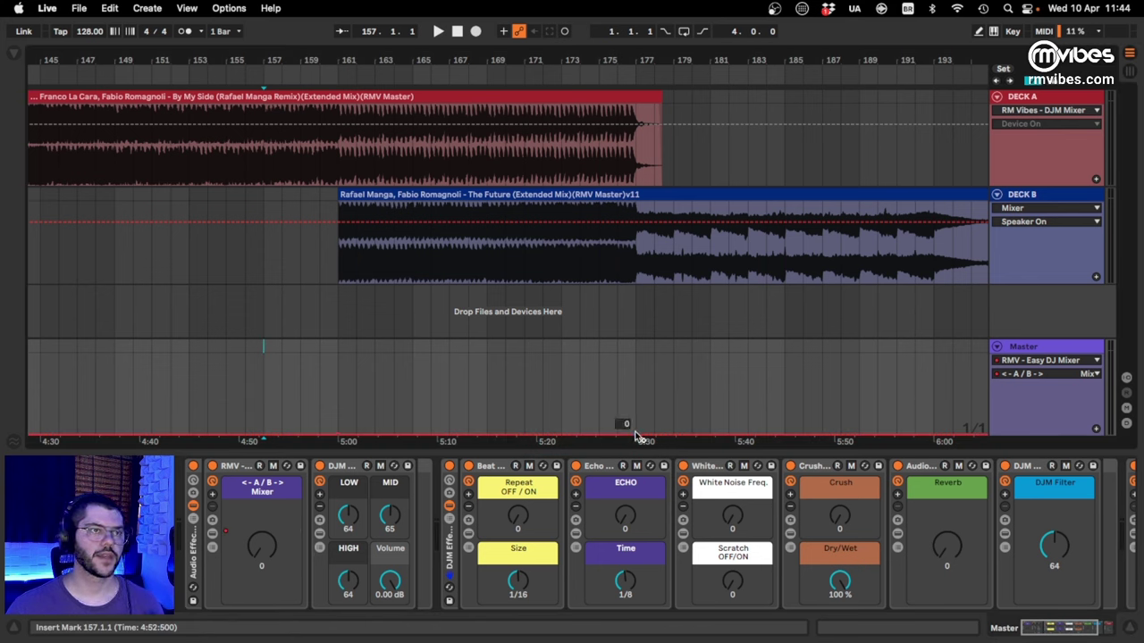
drag(636, 436, 636, 354)
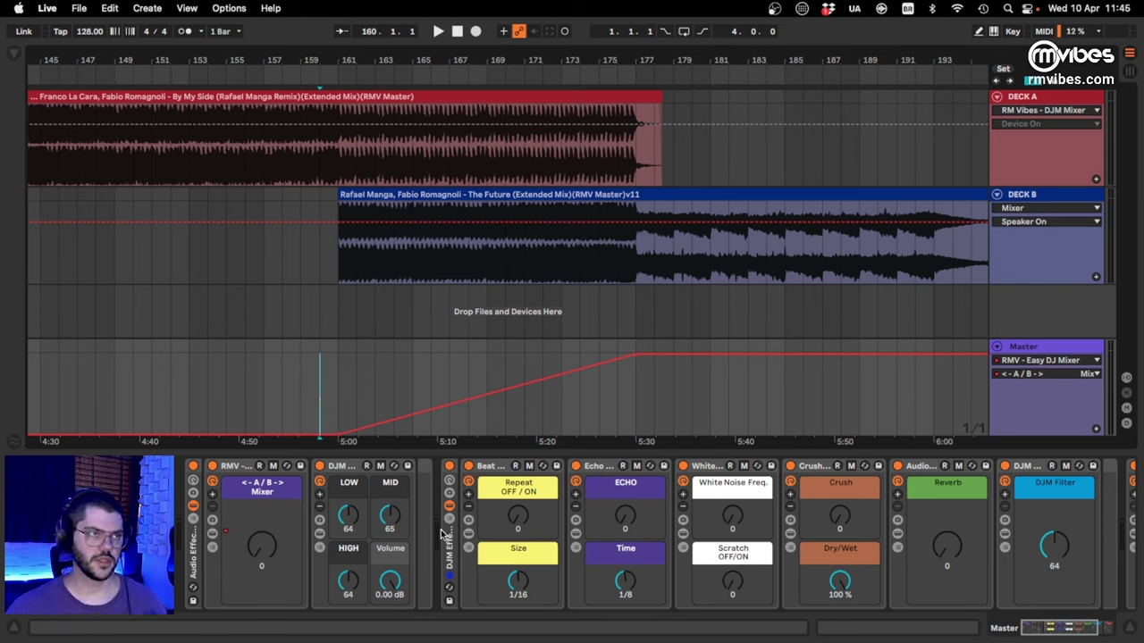
- Play back the crossfade between the two decks from bar 160
key(space)
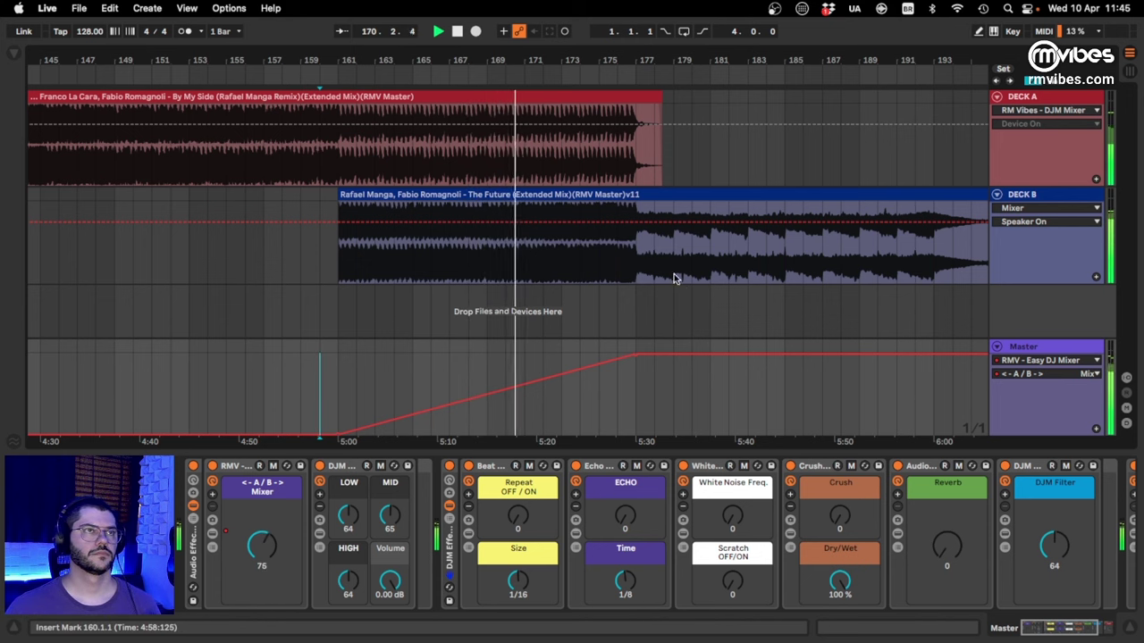
drag(538, 60, 533, 51)
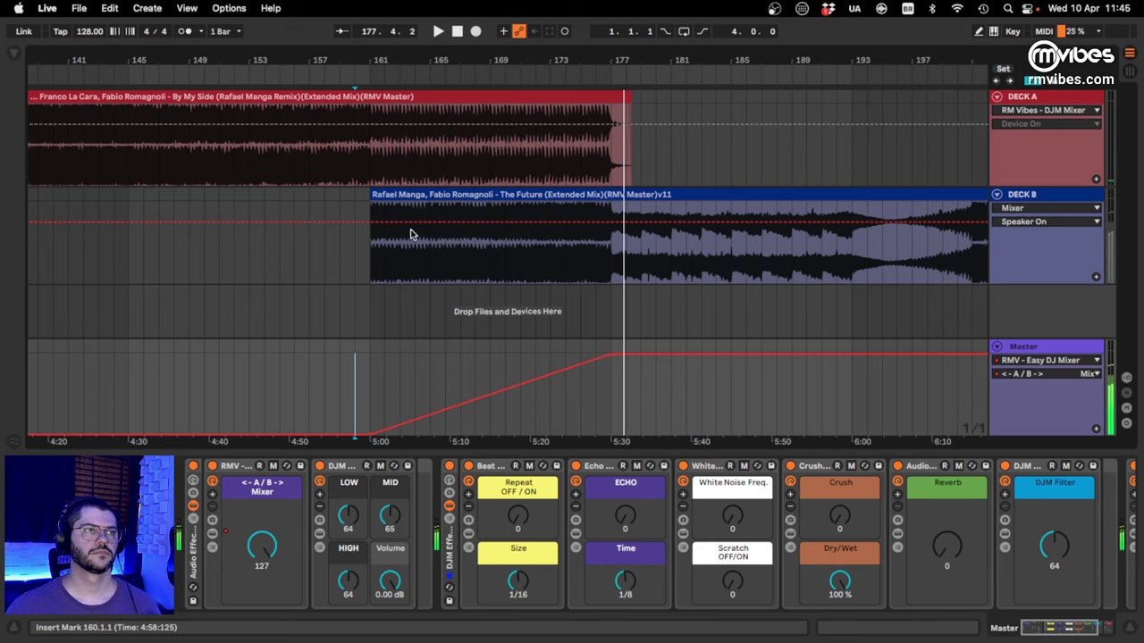
- Hide the automation and move Deck B's clip earlier so it starts at bar 145
drag(367, 57, 534, 88)
key(a)
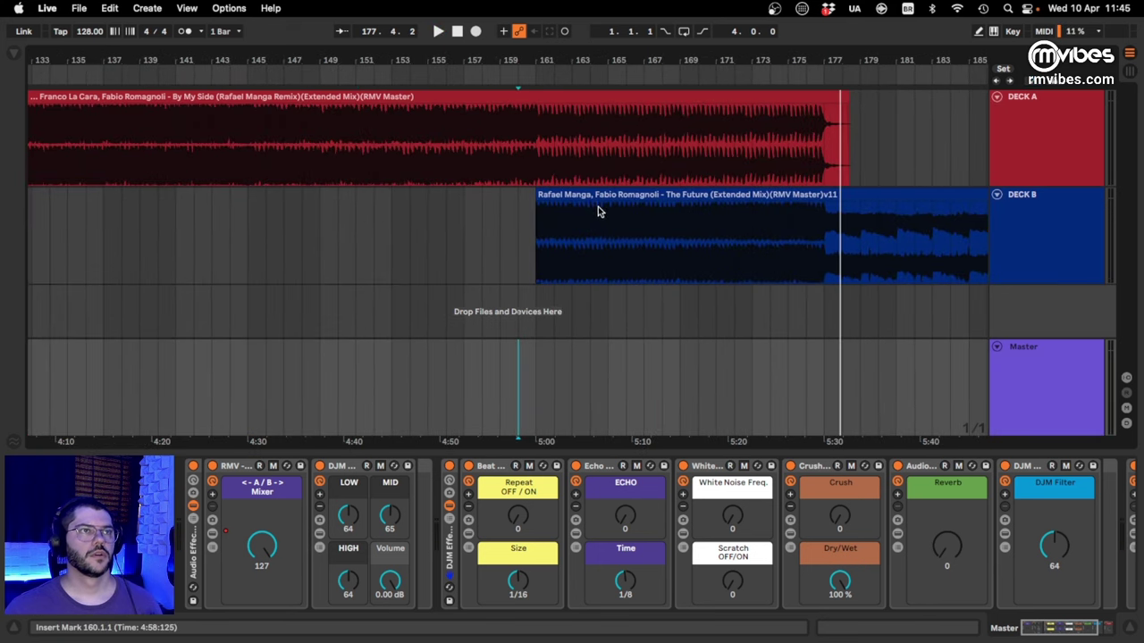
drag(598, 212, 314, 220)
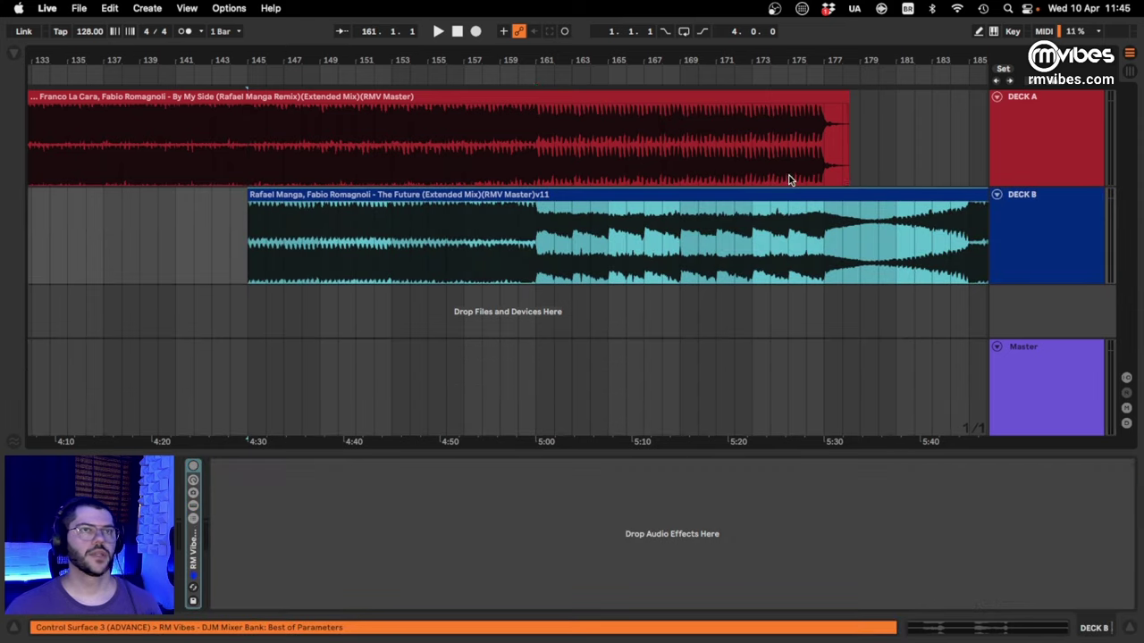
click(645, 258)
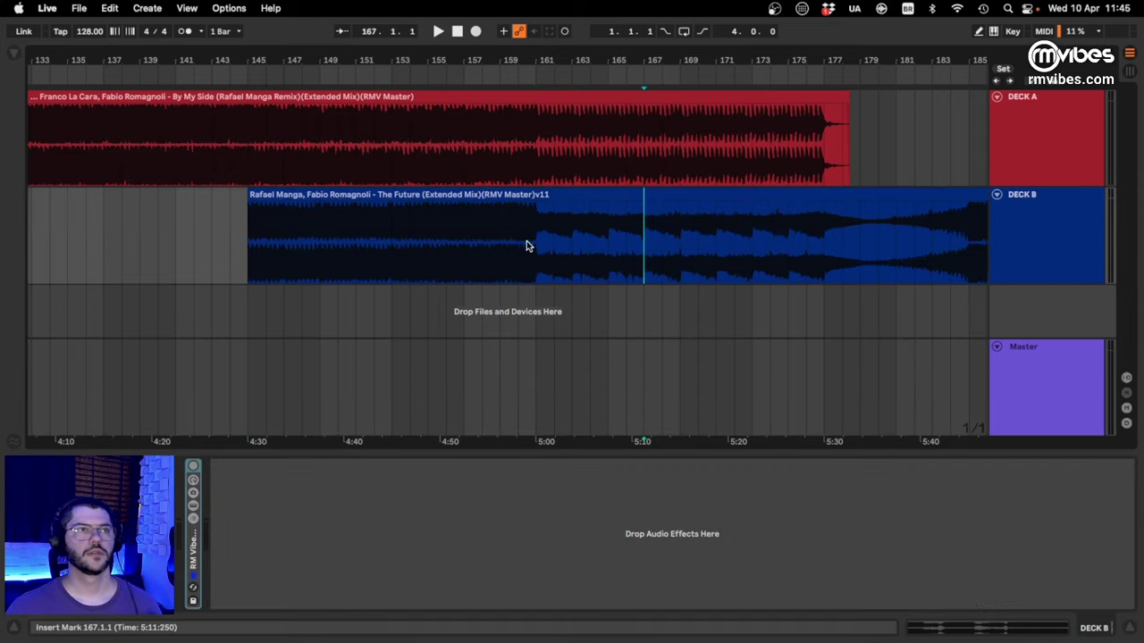
- Show the automation and move the starting point of the Master's A/B crossfader ramp from bar 161 to bar 145, keeping its value at 0
click(341, 356)
key(a)
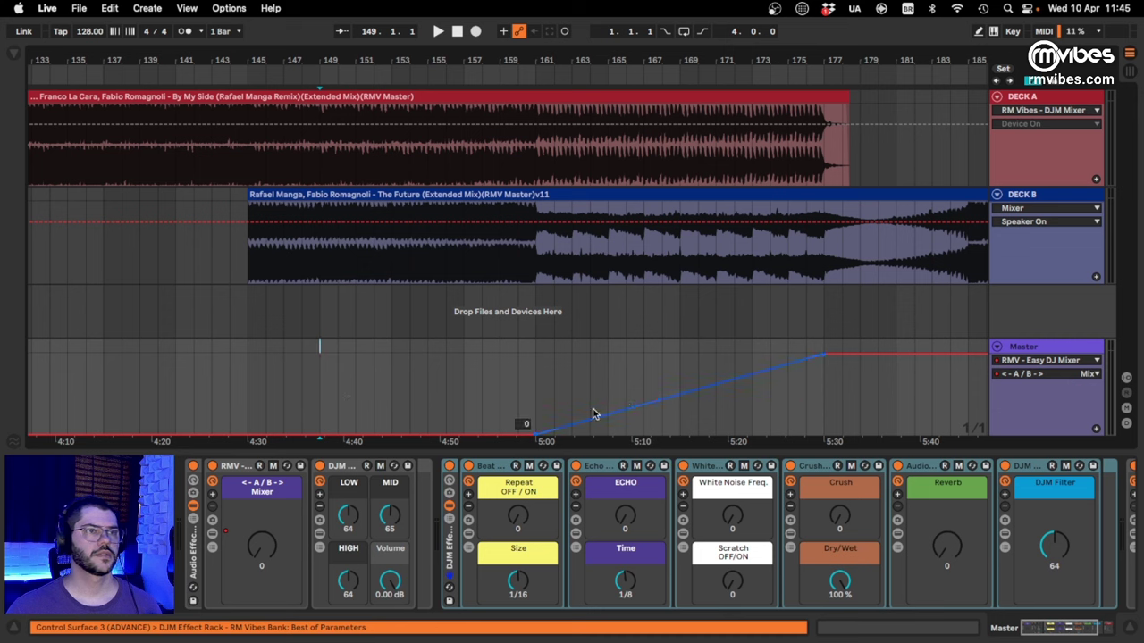
drag(534, 436, 249, 435)
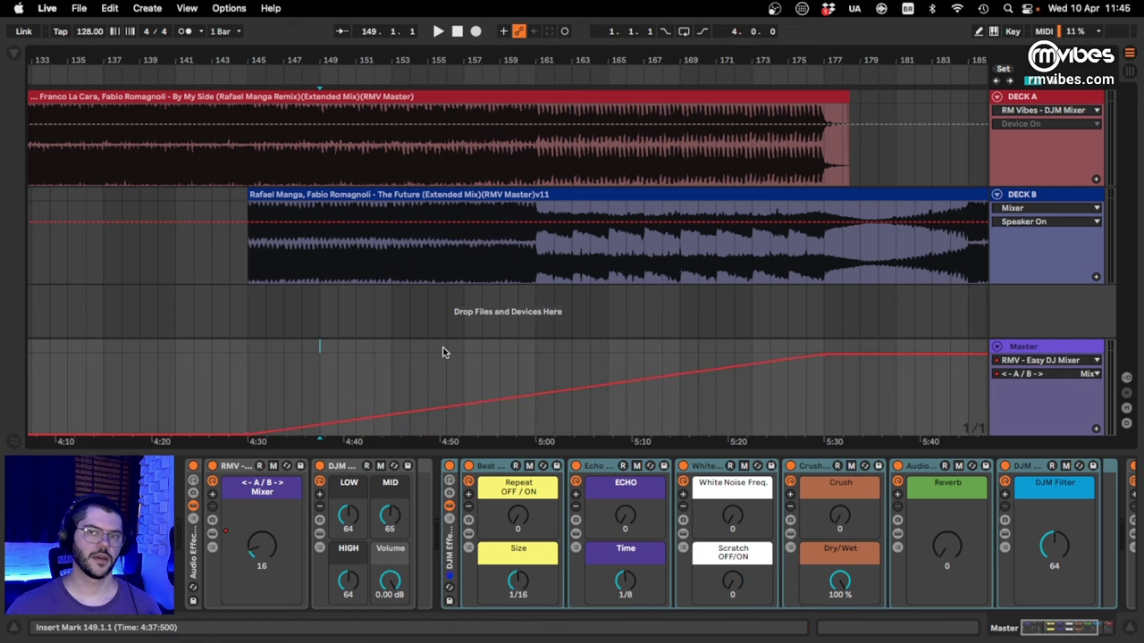
click(252, 386)
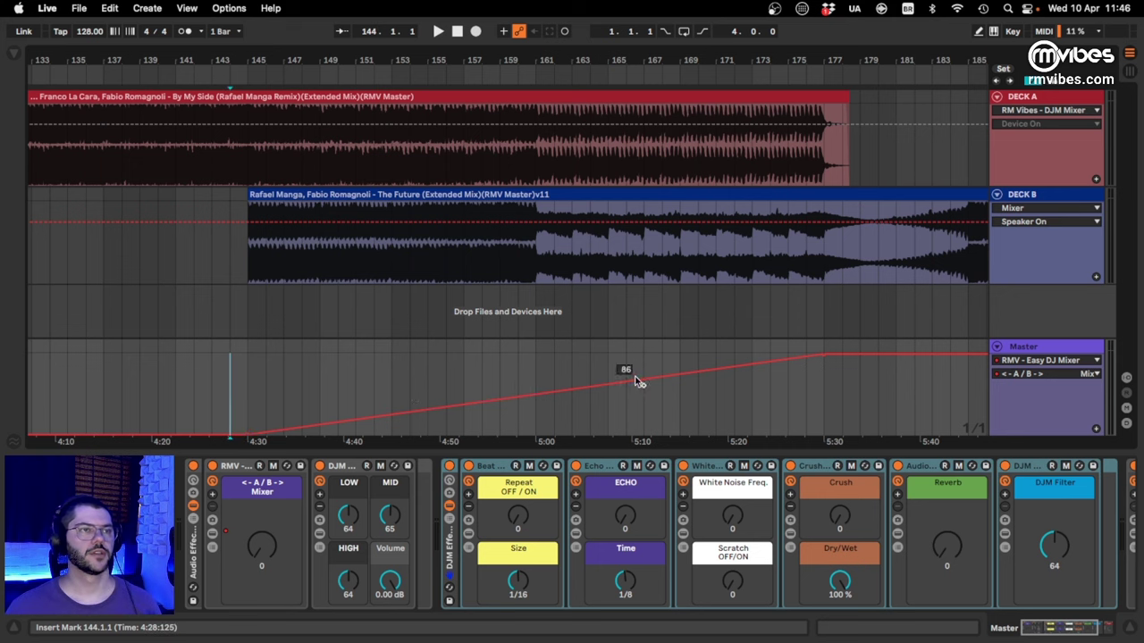
mouse_move(824, 358)
mouse_down()
mouse_move(679, 358)
mouse_move(824, 354)
mouse_up()
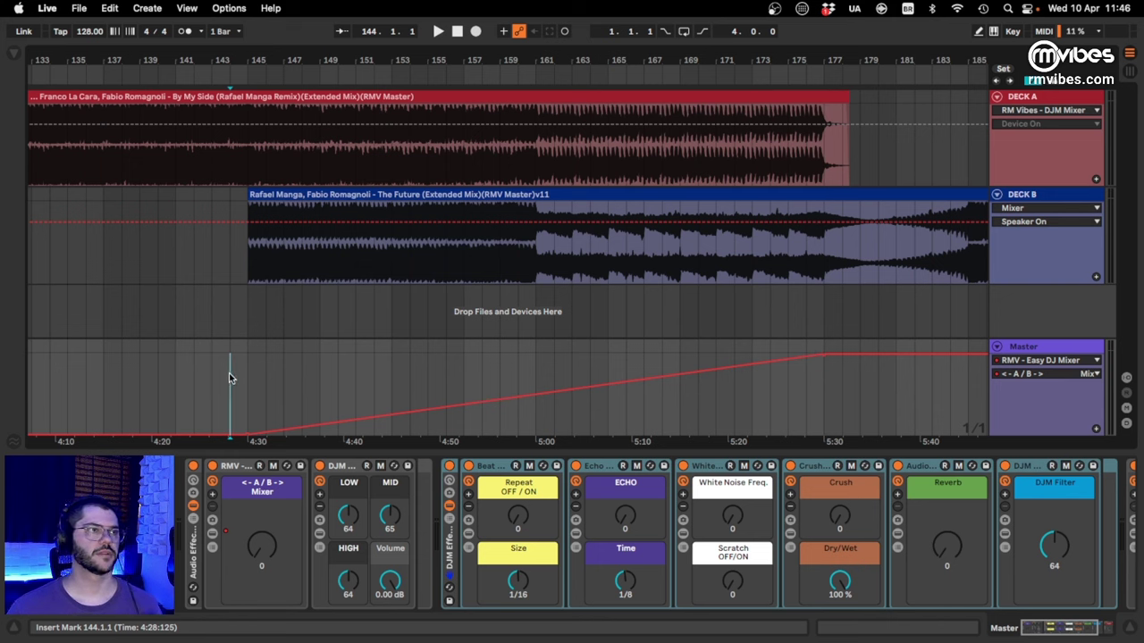
- Play the transition from bar 144 and examine how the DJM Mixer racks on Deck B and Deck A respond
key(space)
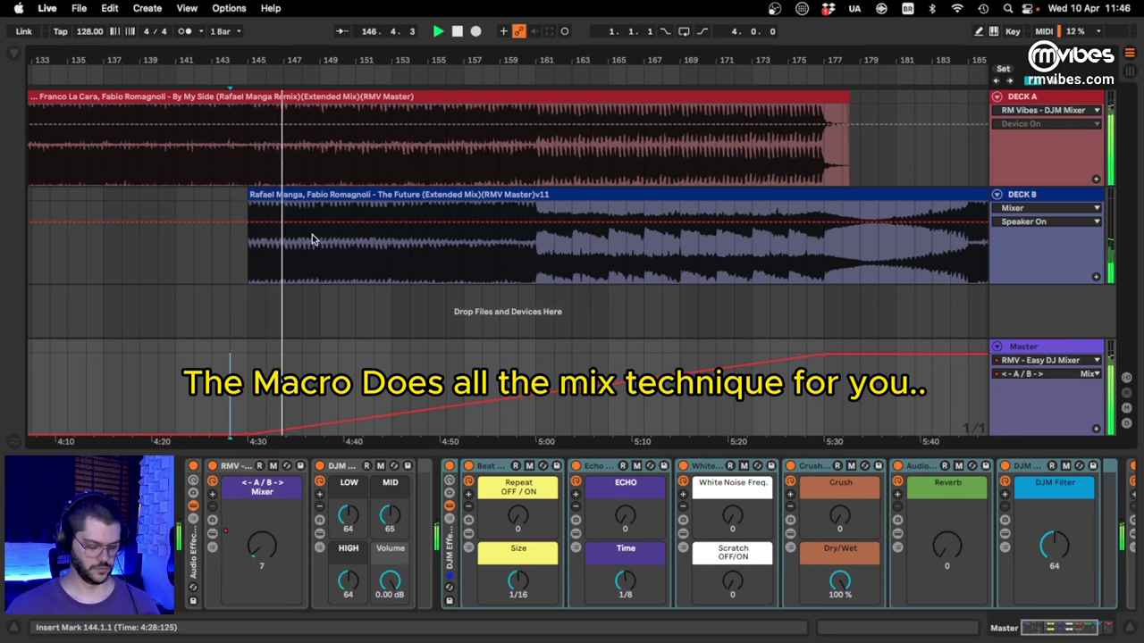
key(a)
click(359, 269)
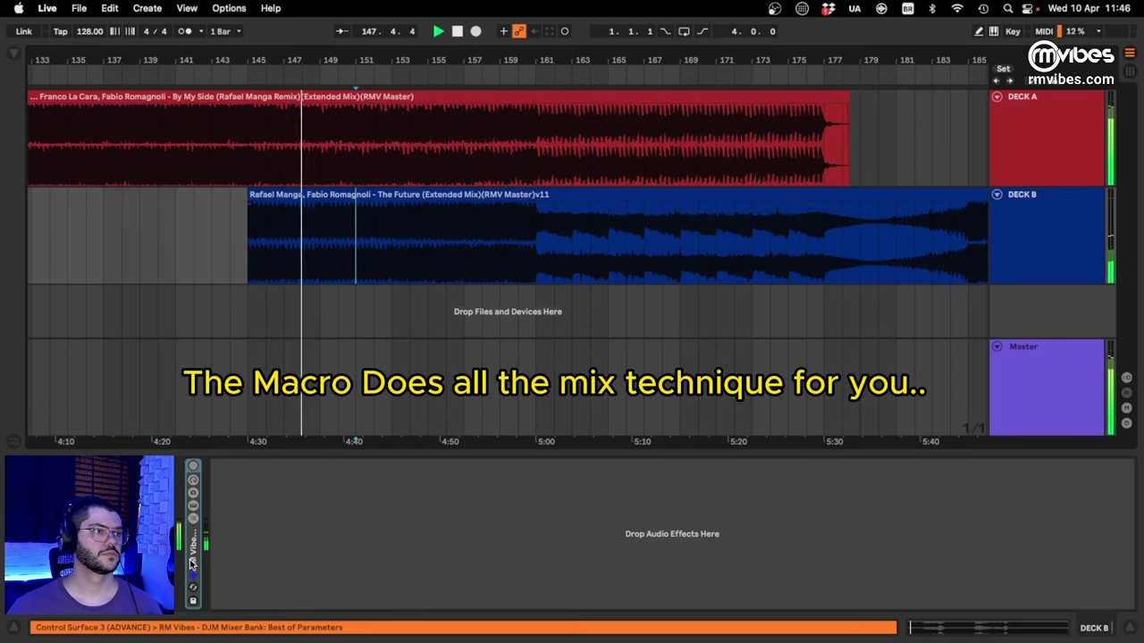
double_click(191, 563)
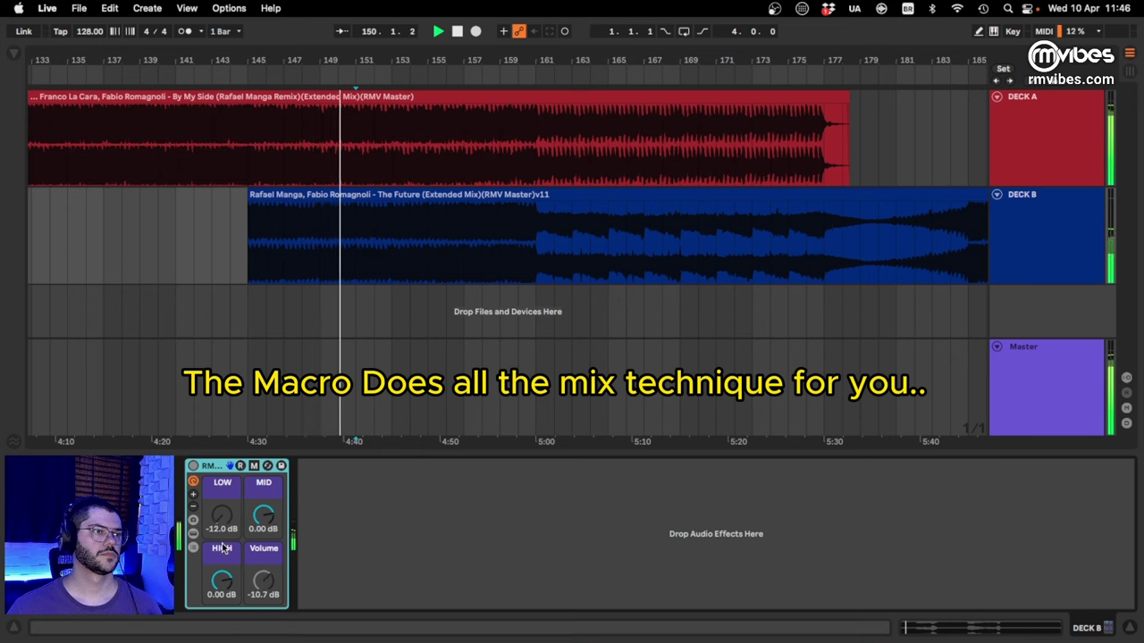
click(302, 146)
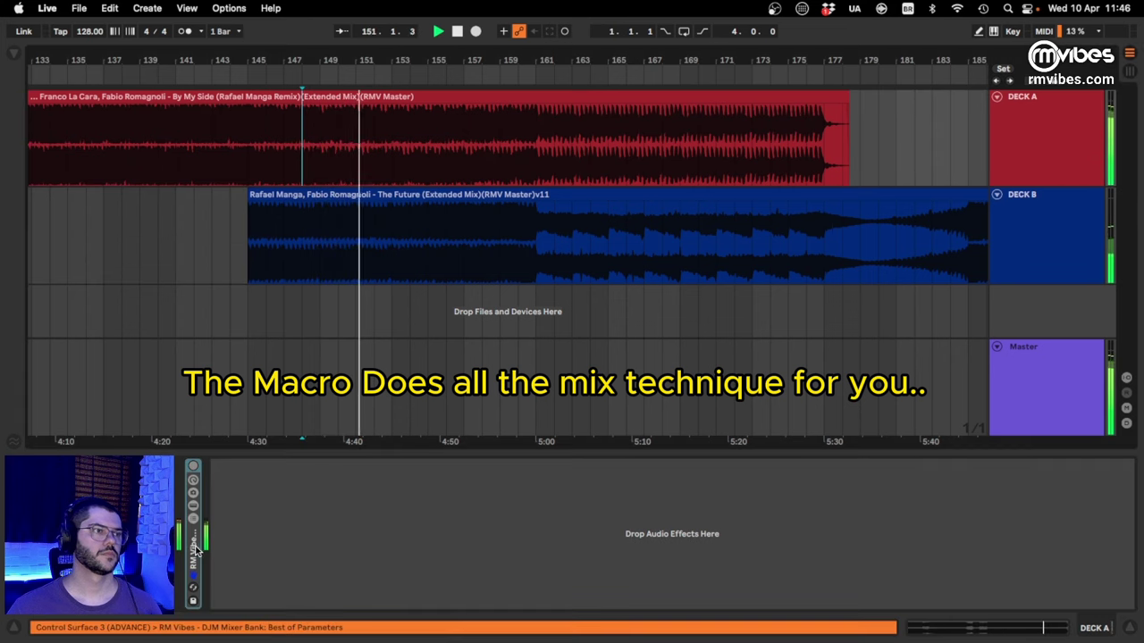
double_click(197, 552)
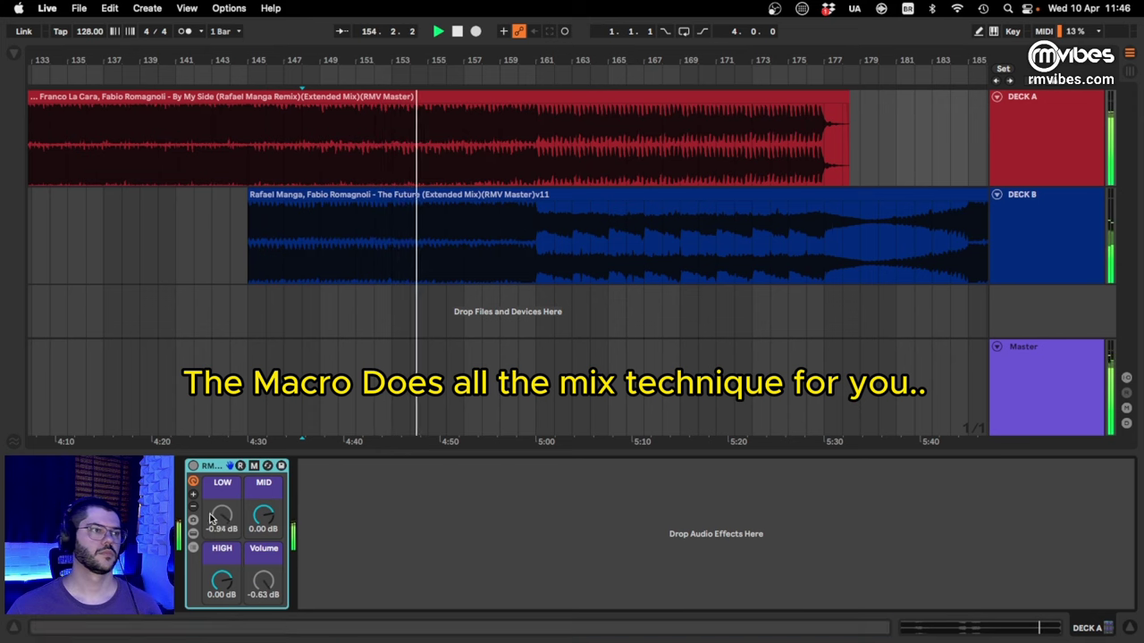
click(448, 376)
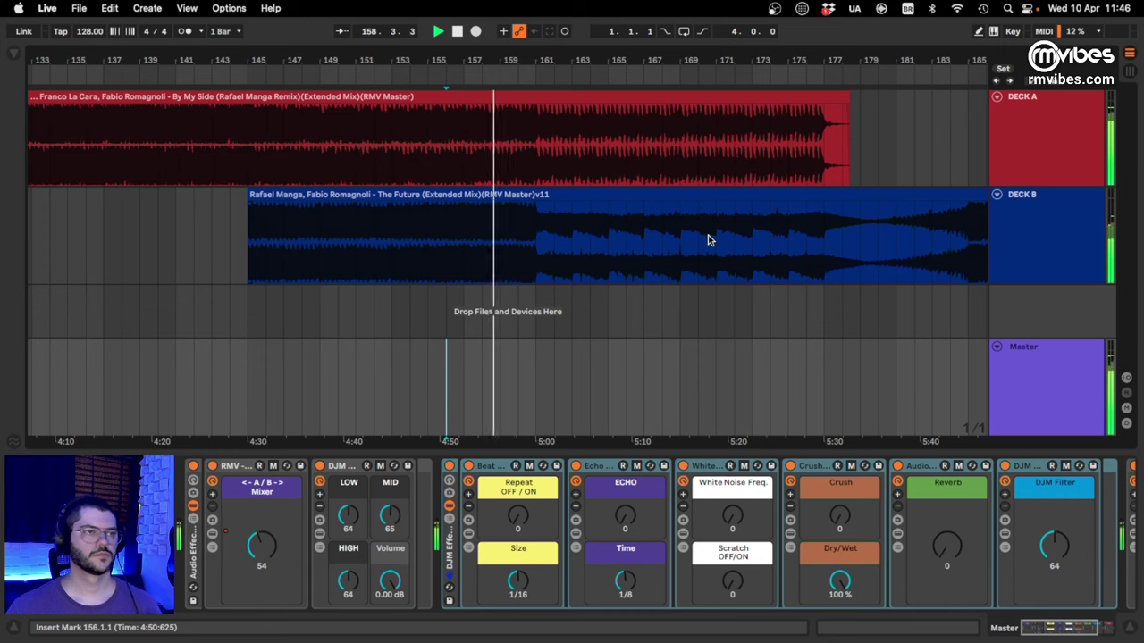
- Extend the fade-out of Deck A's clip so it begins at about bar 161, and stop playback
drag(545, 52, 535, 39)
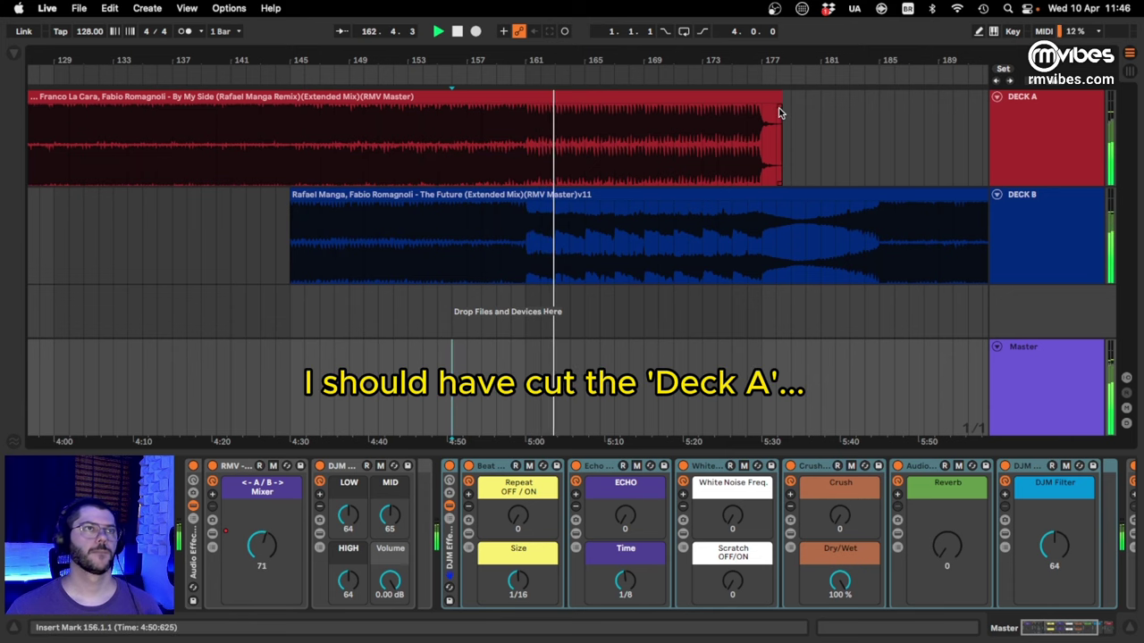
drag(778, 113, 518, 117)
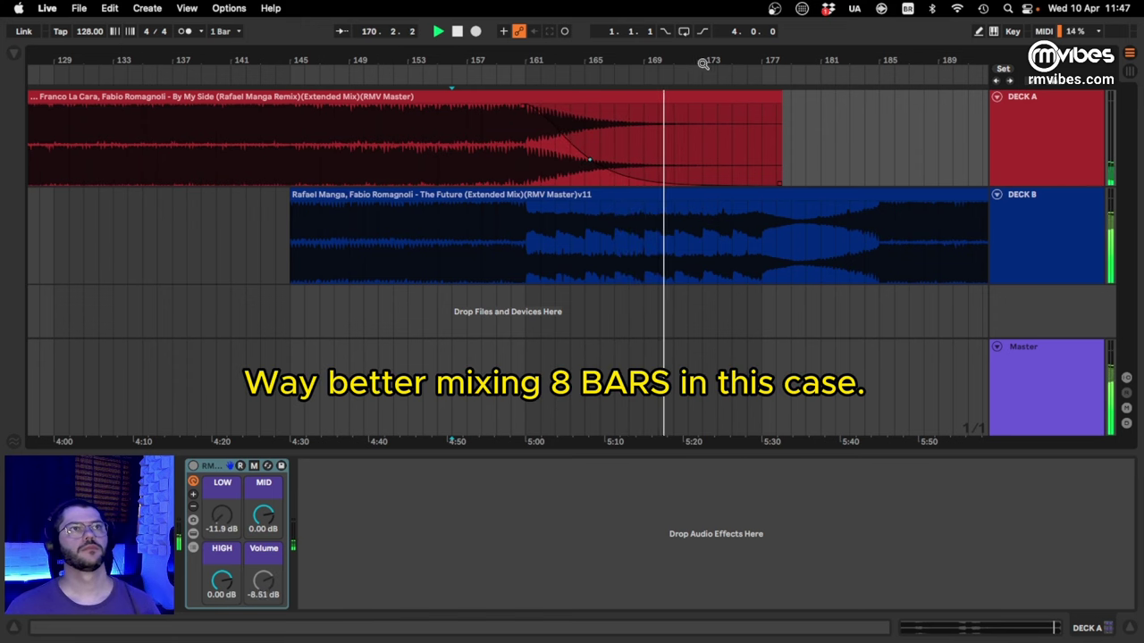
drag(703, 64, 645, 18)
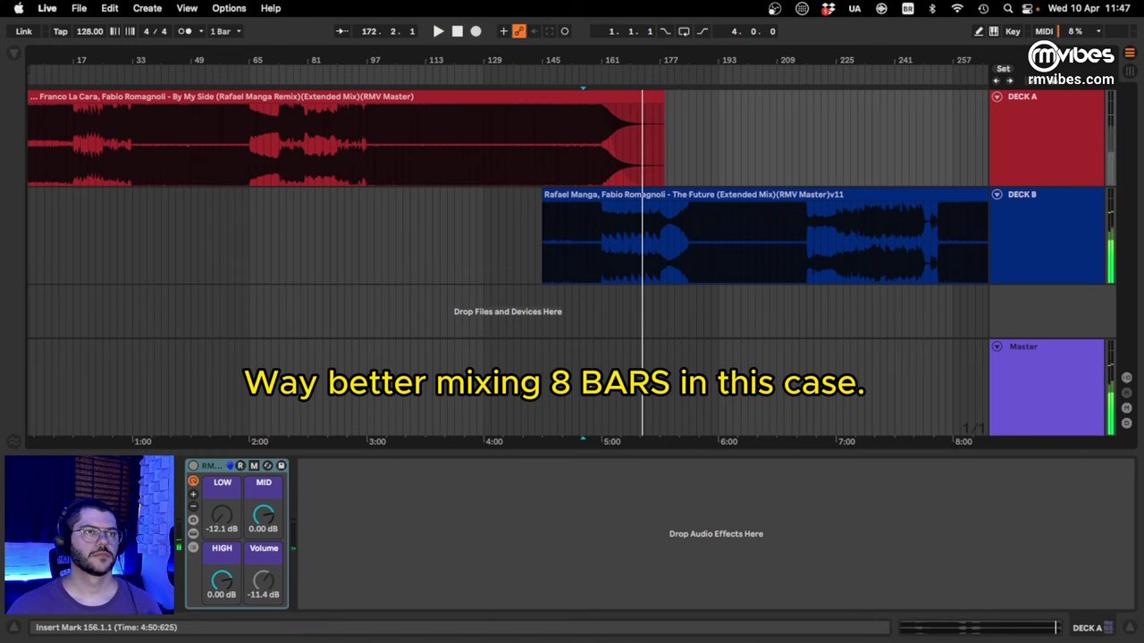
click(582, 393)
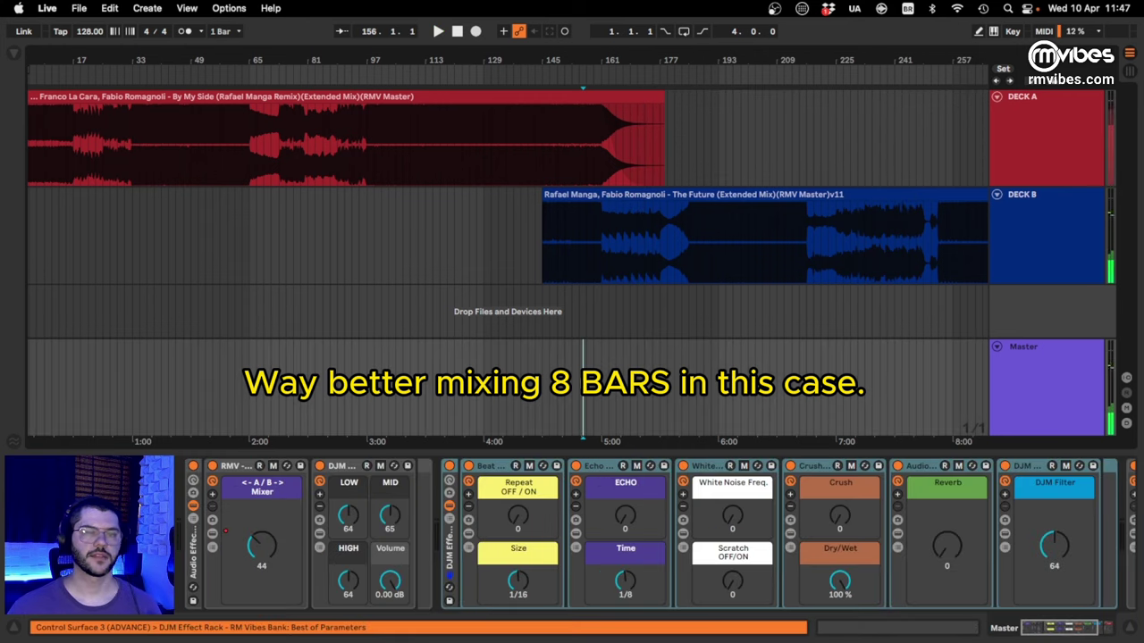
click(565, 364)
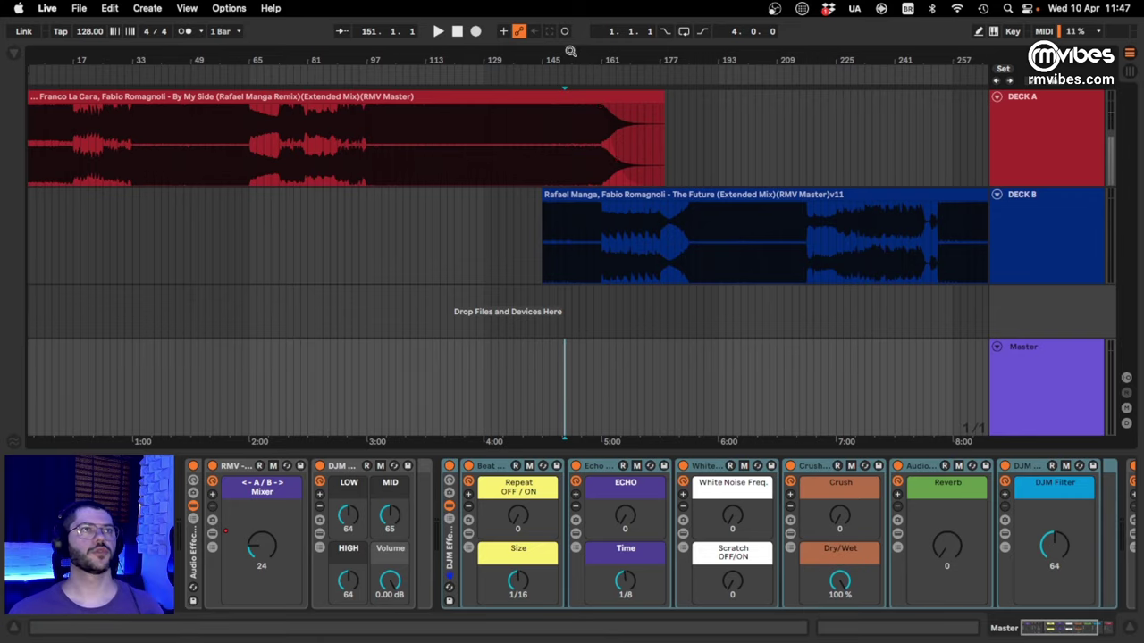
- Copy Deck A's clip and paste the copy on the same track at bar 309
drag(570, 51, 478, 41)
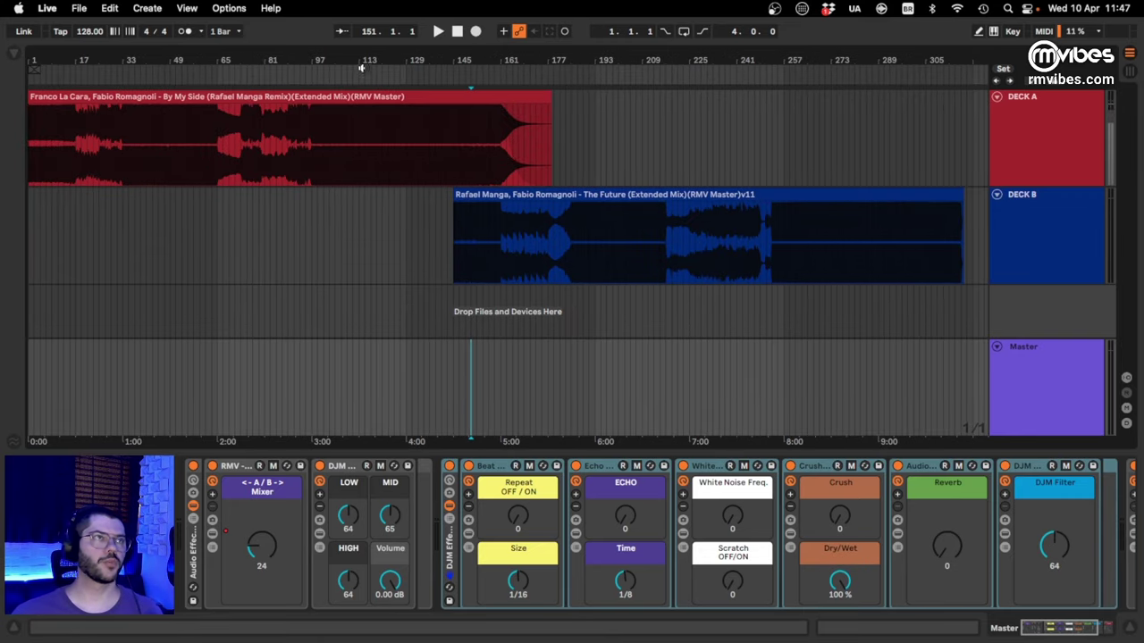
click(314, 93)
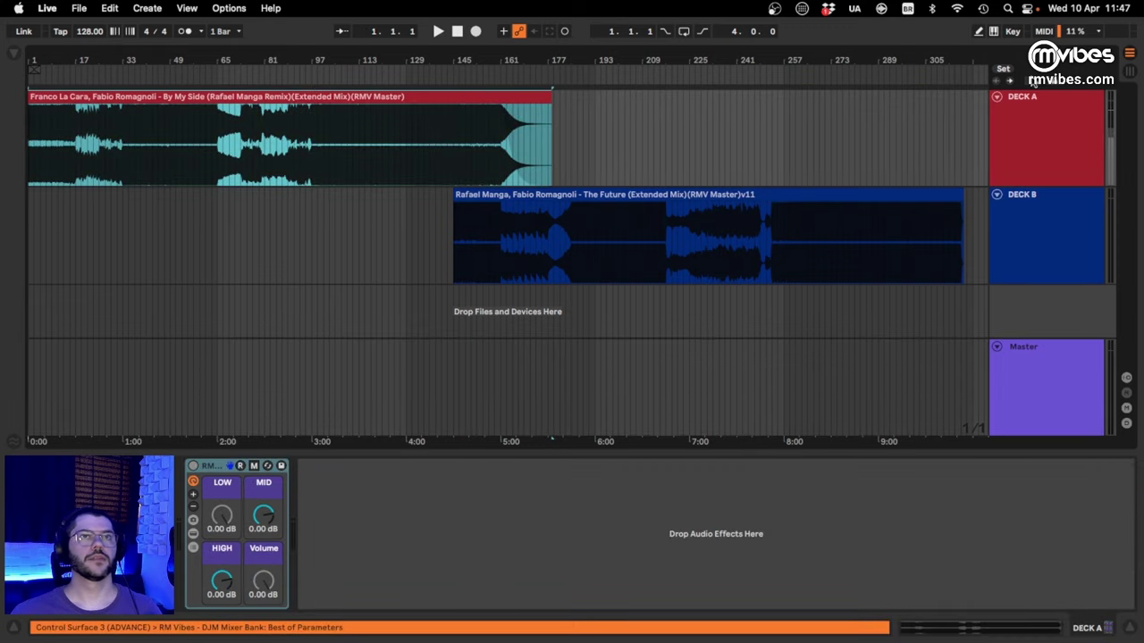
mouse_move(956, 60)
mouse_down()
mouse_move(947, 143)
mouse_move(671, 194)
mouse_up()
click(543, 125)
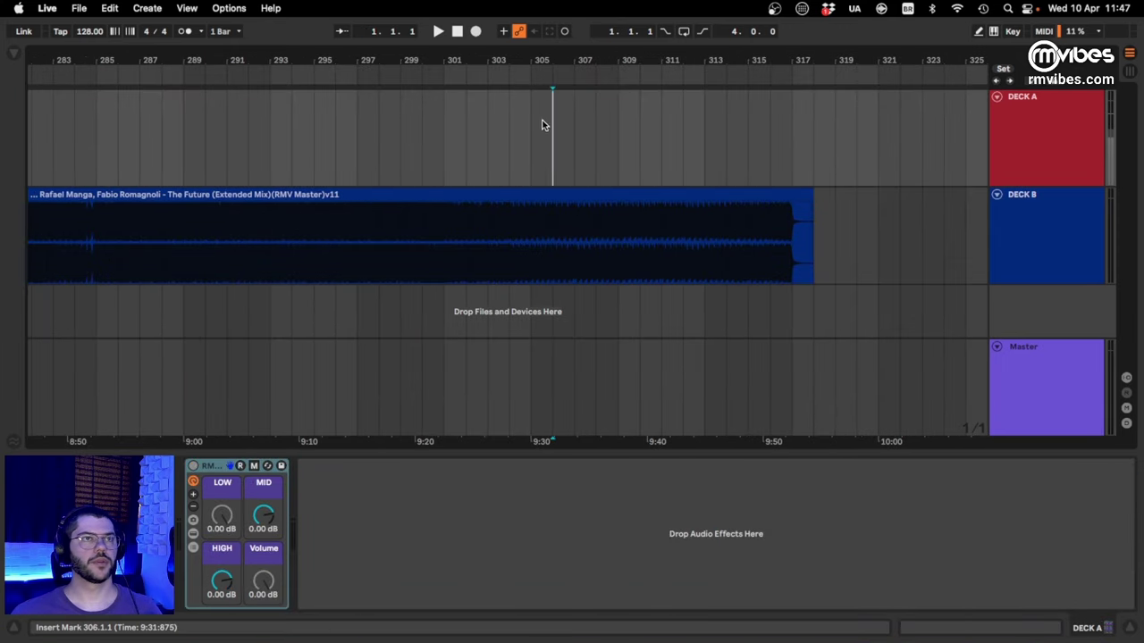
click(609, 131)
key(super+v)
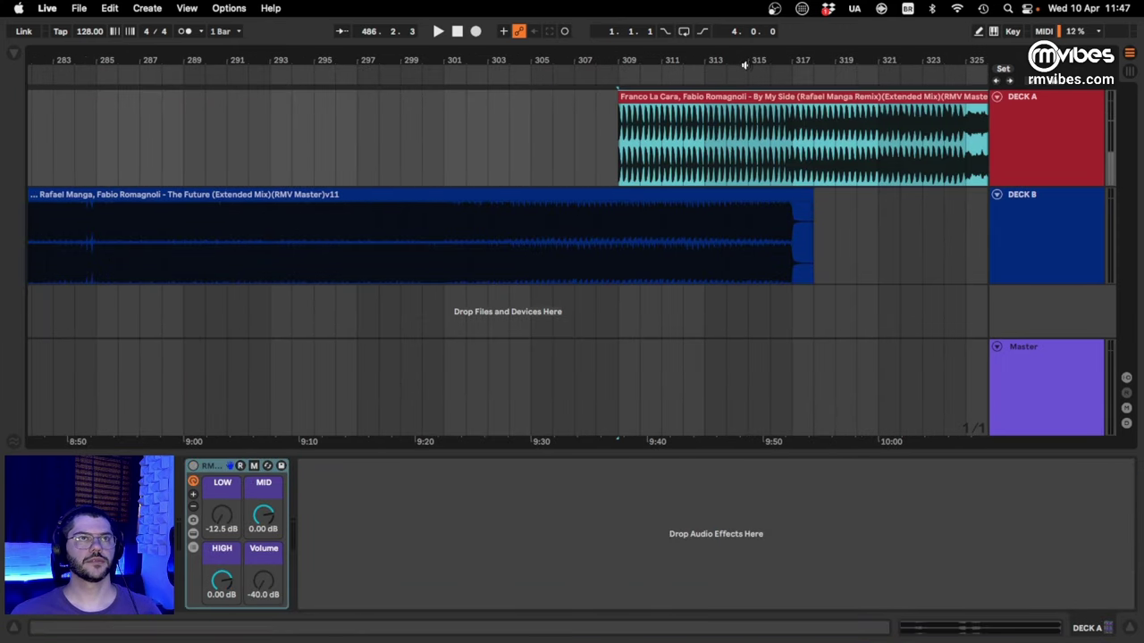
- Move the pasted Deck A clip to start at bar 301 and check its overlap with the end of Deck B's clip
drag(745, 63, 508, 56)
drag(627, 99, 487, 117)
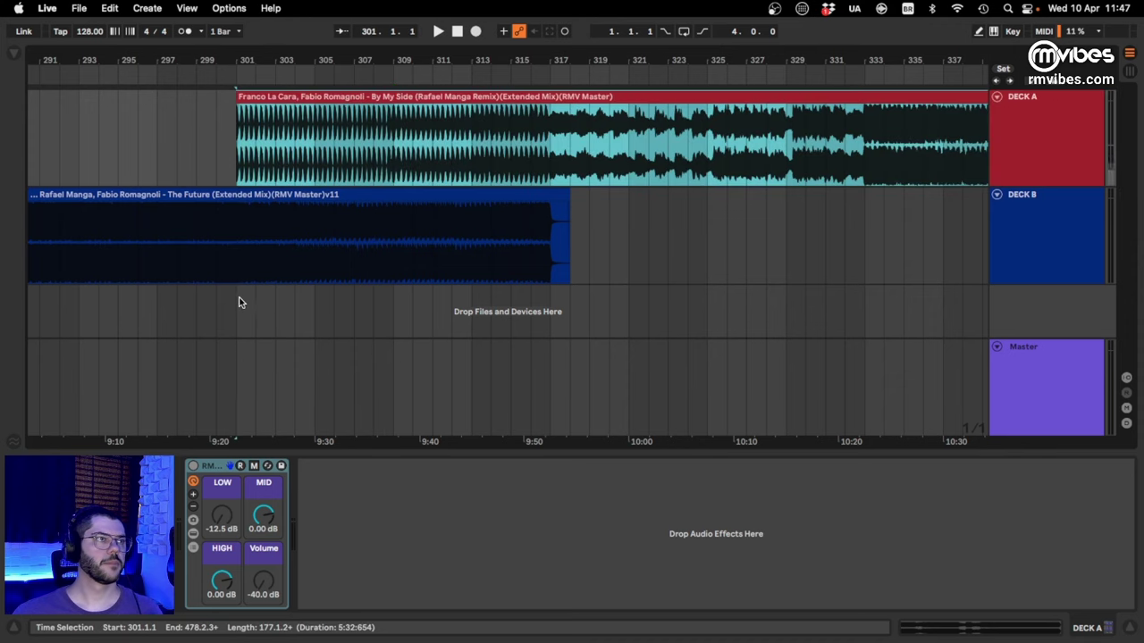
drag(238, 276, 433, 323)
drag(550, 274, 239, 284)
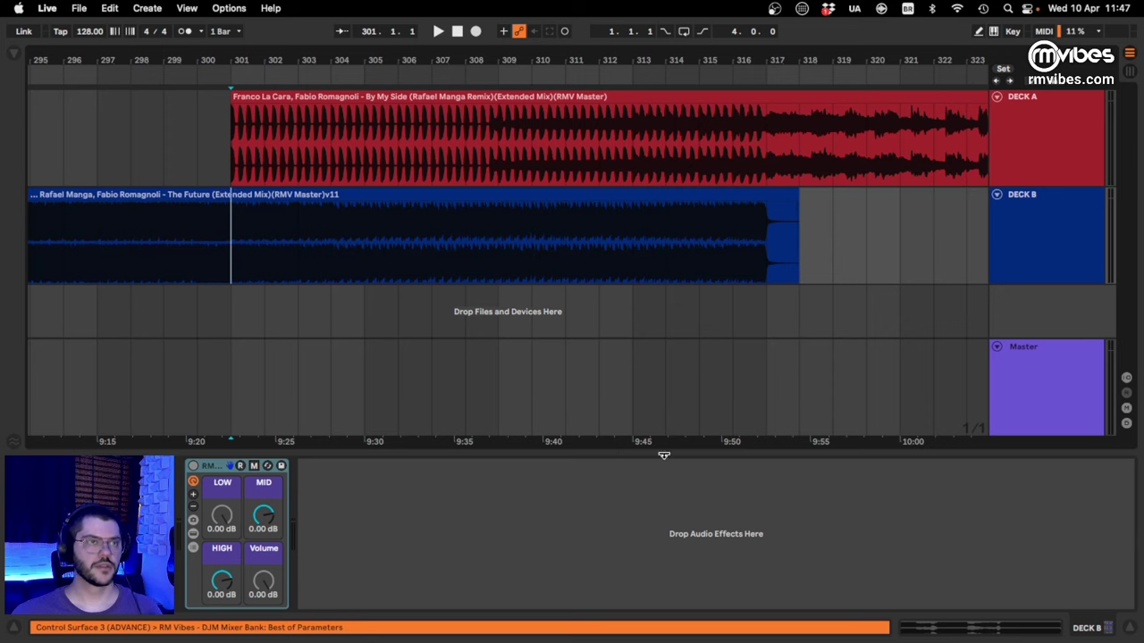
- Show the clip view and examine the waveforms and warp settings of the Deck B clip and the copied Deck A clip
key(shift+Tab)
drag(1056, 455, 1056, 545)
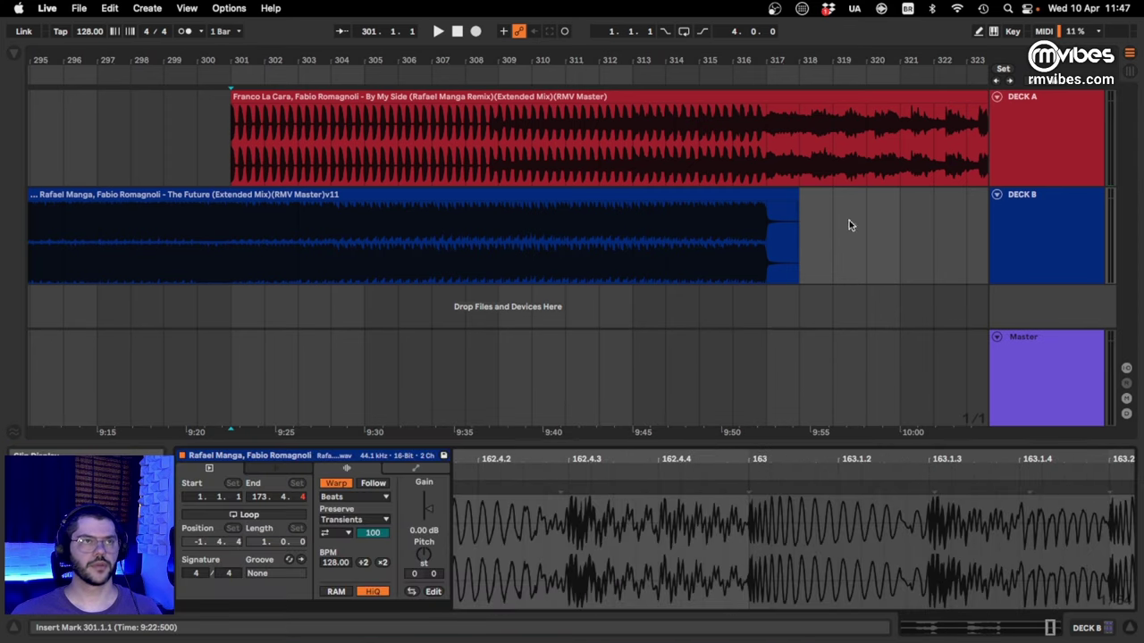
click(479, 150)
mouse_move(517, 59)
mouse_down()
mouse_move(516, 170)
mouse_move(516, 56)
mouse_up()
- Automate the Master's A/B Mixer crossfader to fall from 127 at bar 301 to 0 at bar 317
key(a)
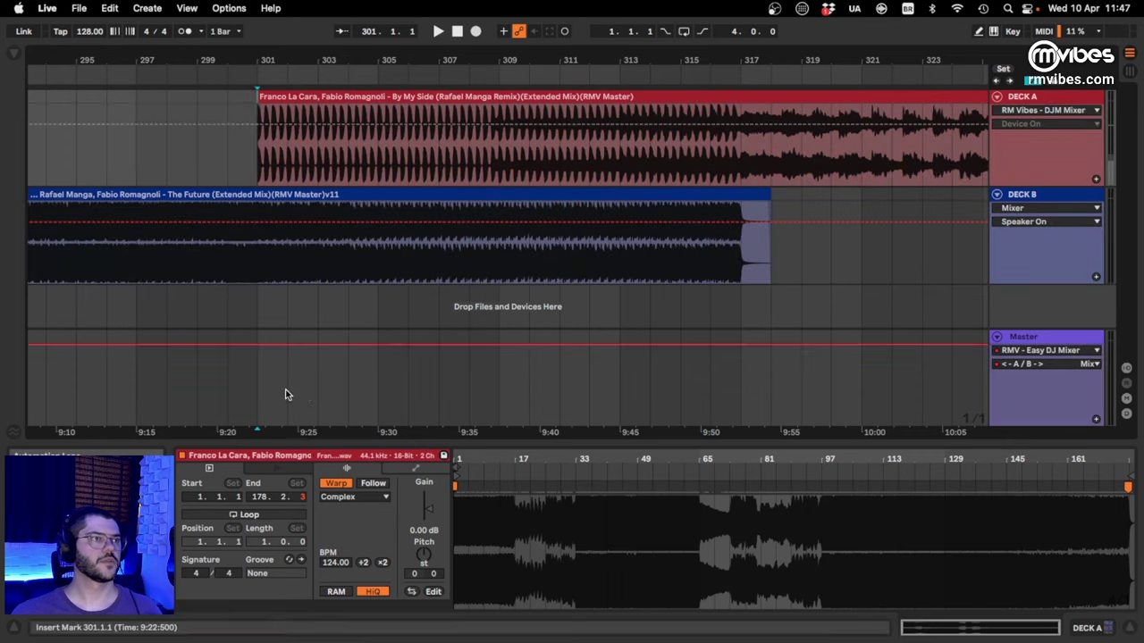
click(263, 355)
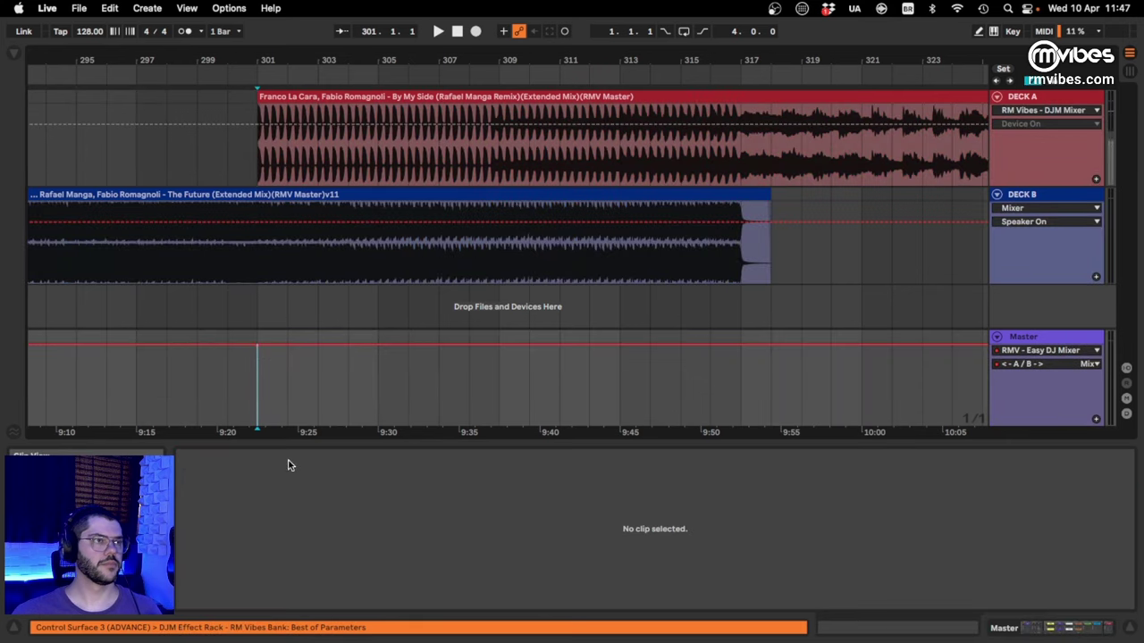
key(shift+Tab)
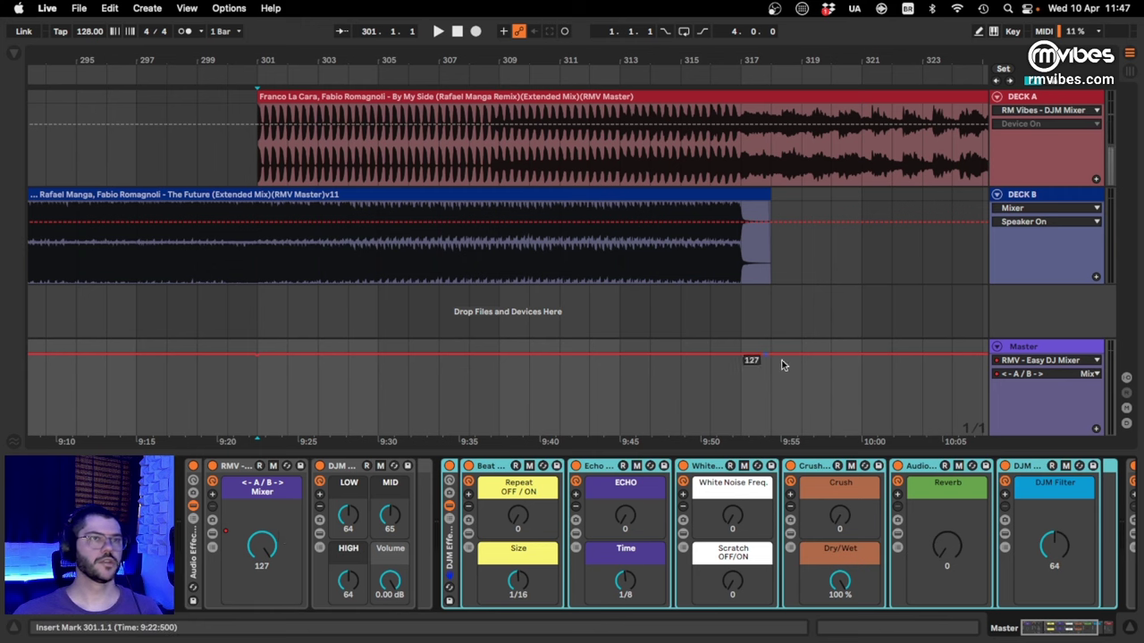
drag(741, 359, 741, 435)
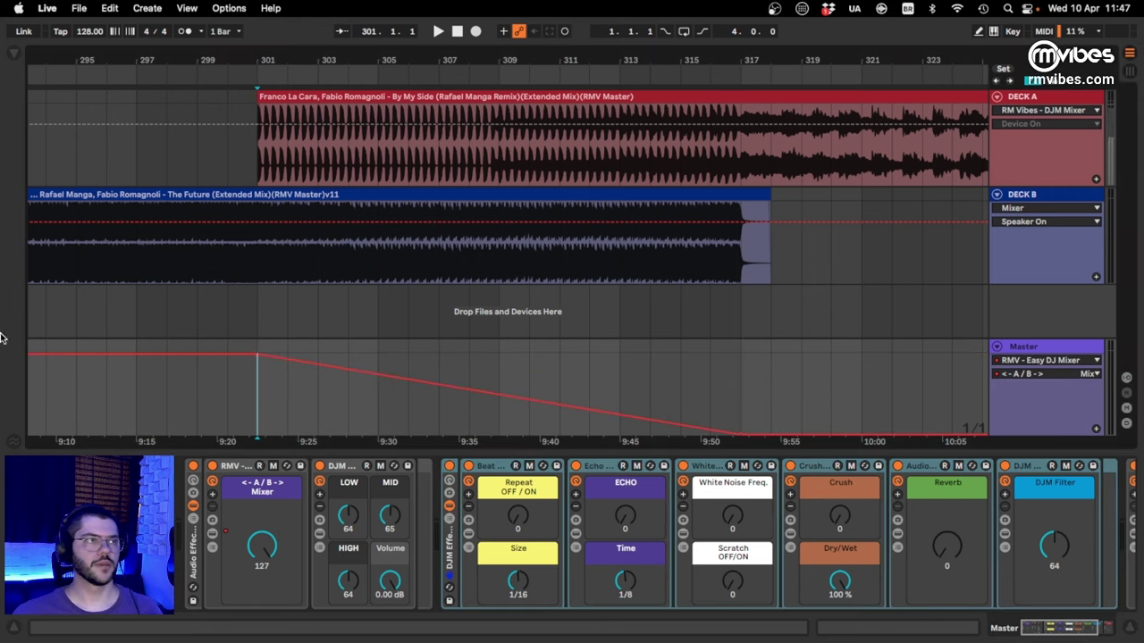
- Play back the second transition, from Deck B to Deck A, starting at bar 300
key(space)
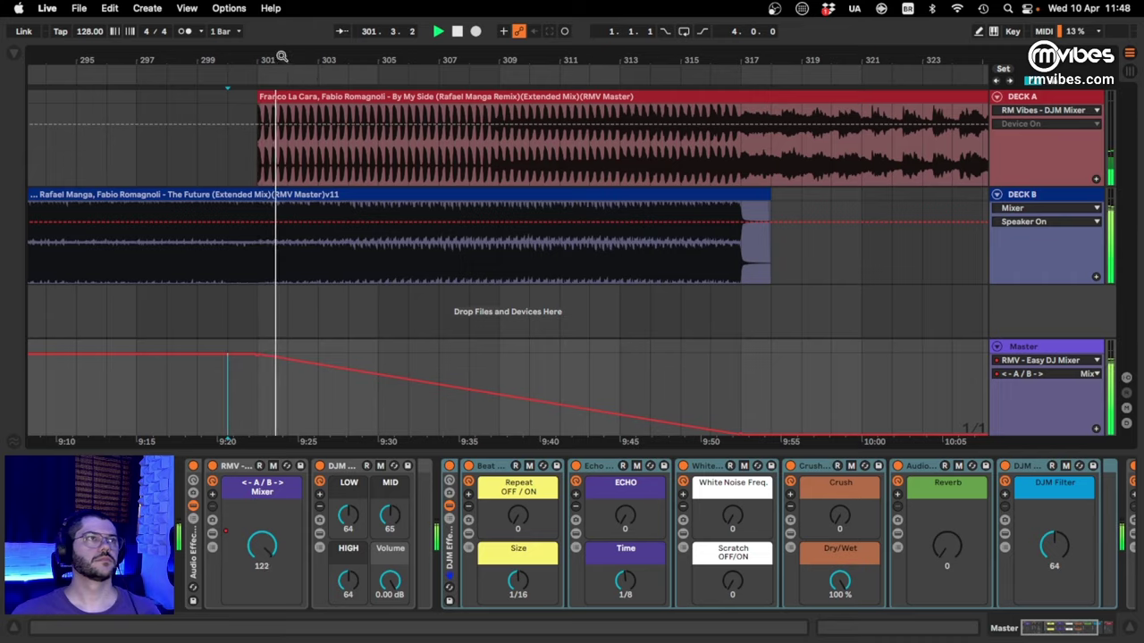
drag(282, 59, 282, 29)
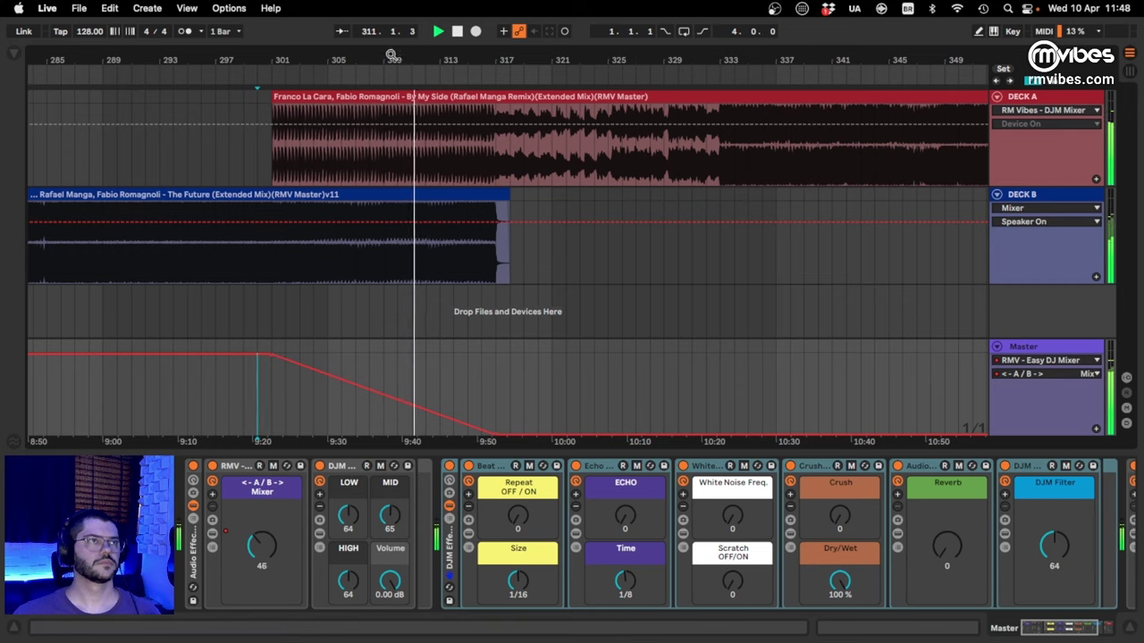
drag(391, 54, 465, 27)
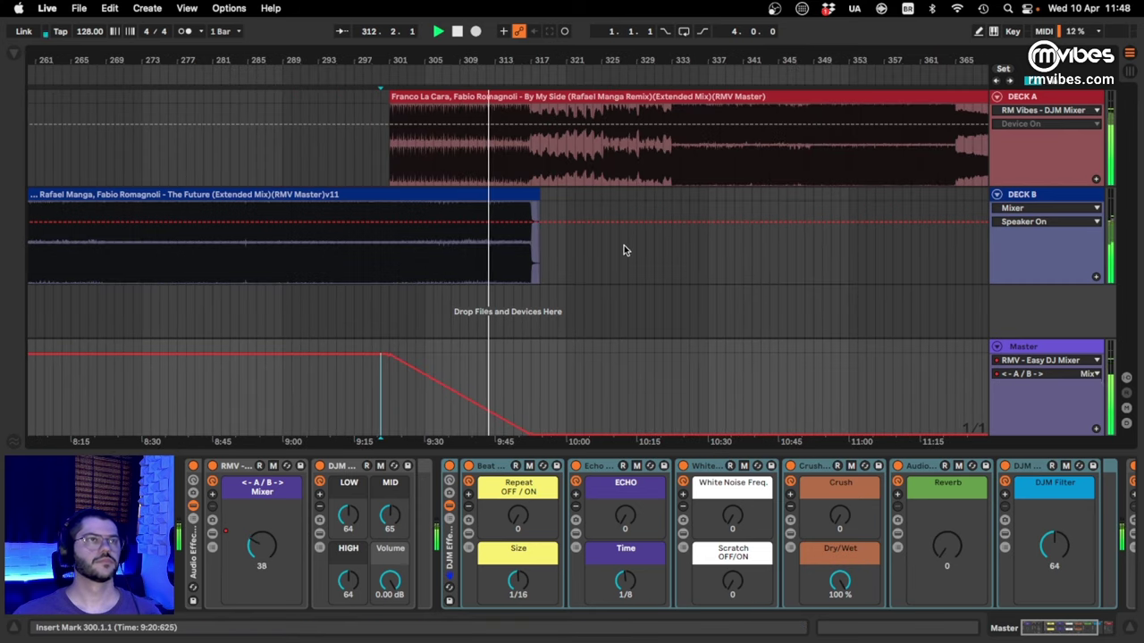
click(602, 347)
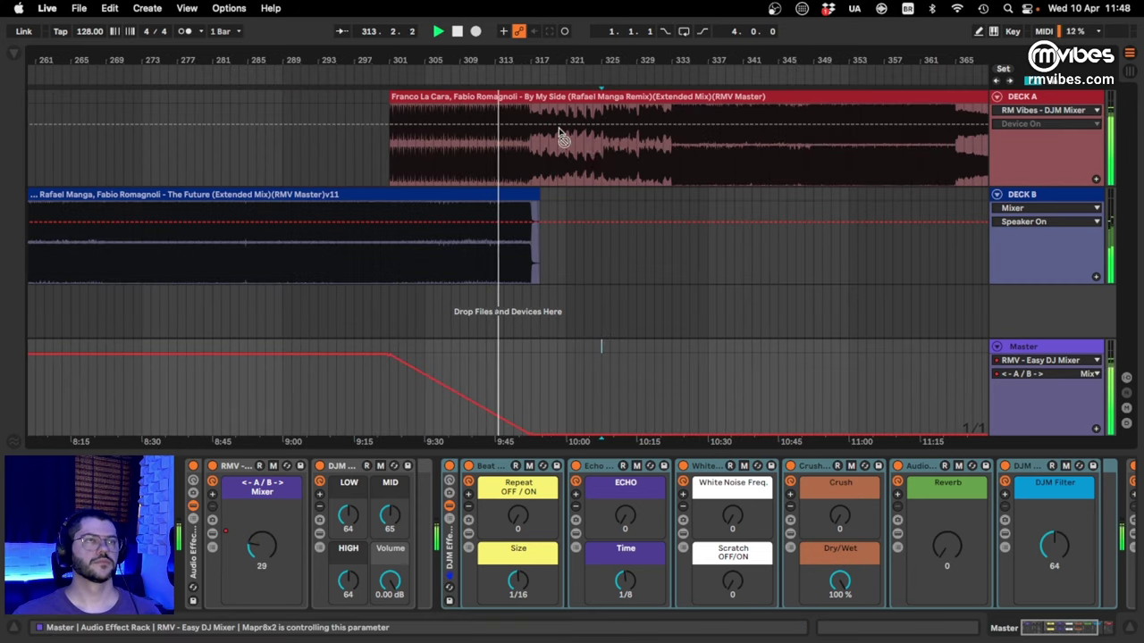
- Hide the automation lanes, zoom in around bar 317, and audition the Master's Echo and White Noise Freq. effects, returning both to 0
key(a)
drag(534, 59, 563, 125)
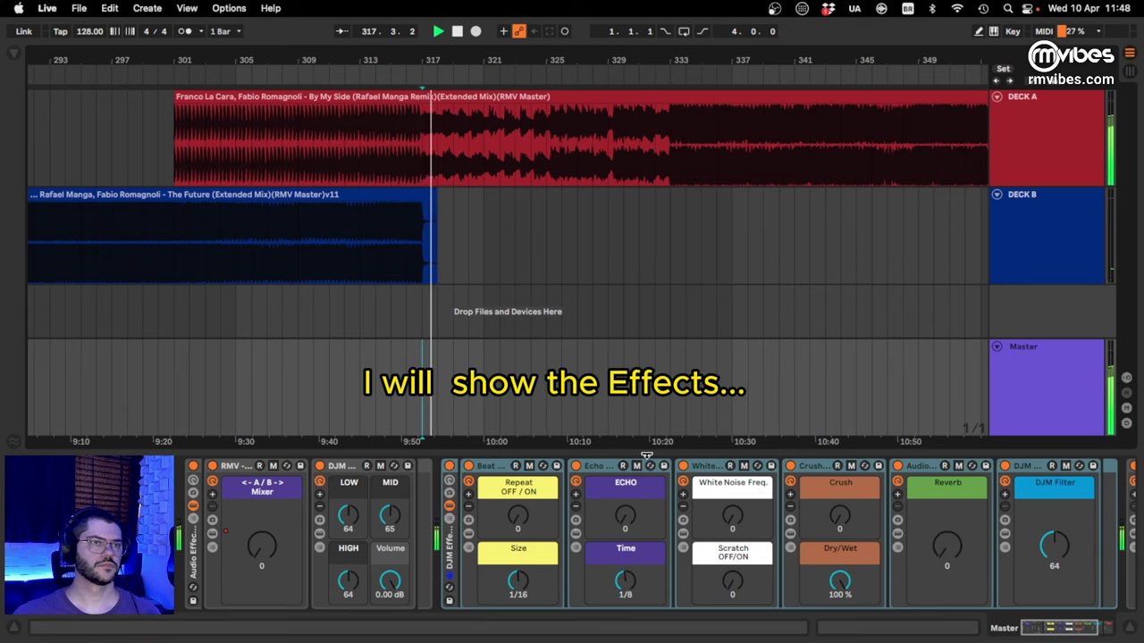
drag(631, 503, 632, 467)
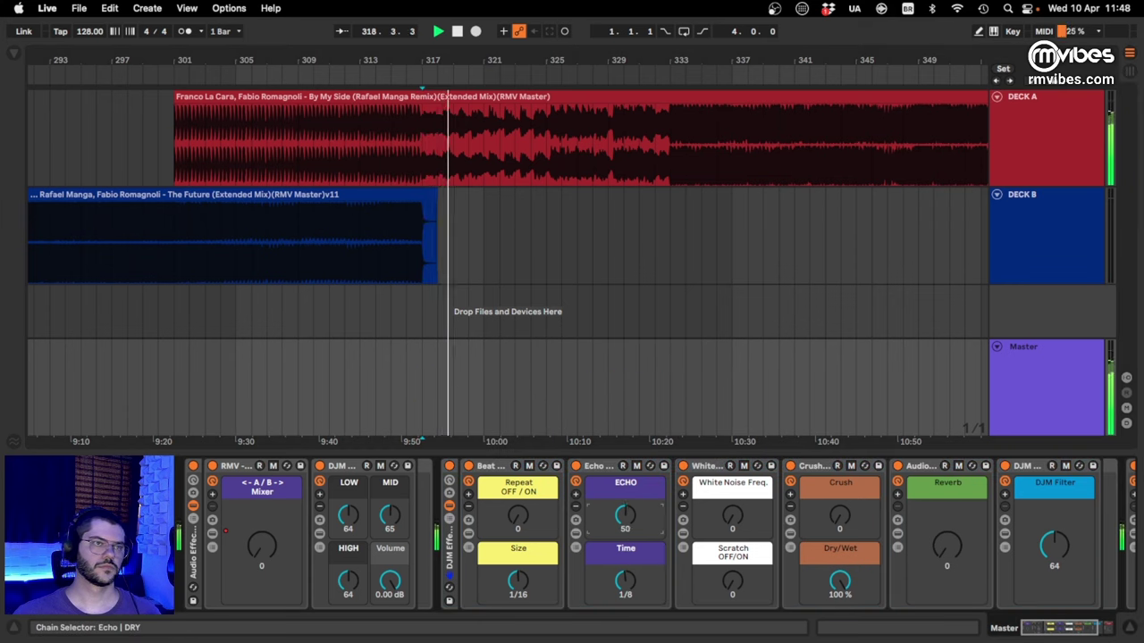
text(0)
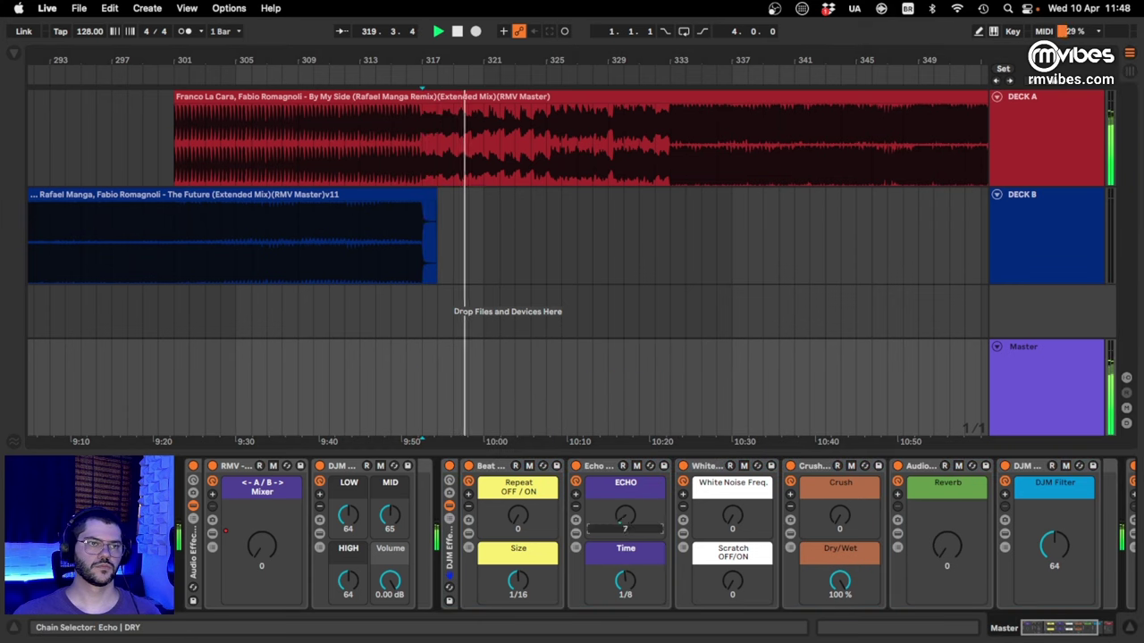
click(743, 513)
mouse_move(732, 516)
mouse_down()
mouse_move(731, 478)
mouse_move(732, 536)
mouse_up()
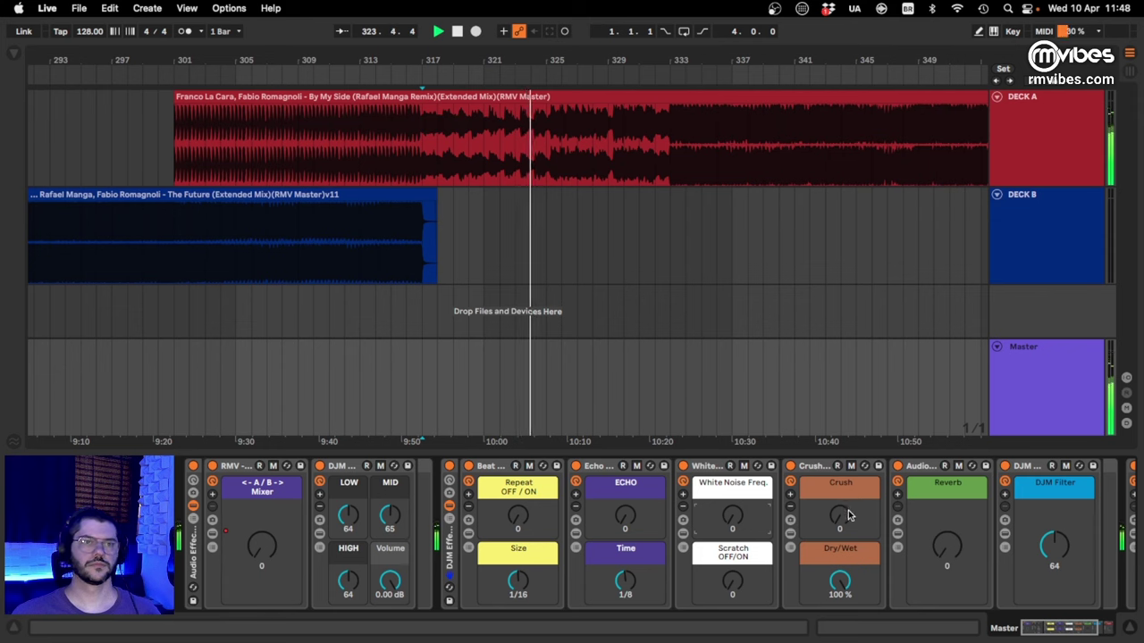
- Audition the Master's Crush effect and return it to 0, try the DJM Filter and leave it at 65, and stop playback
drag(849, 516, 849, 493)
scroll(793, 536, right, 1)
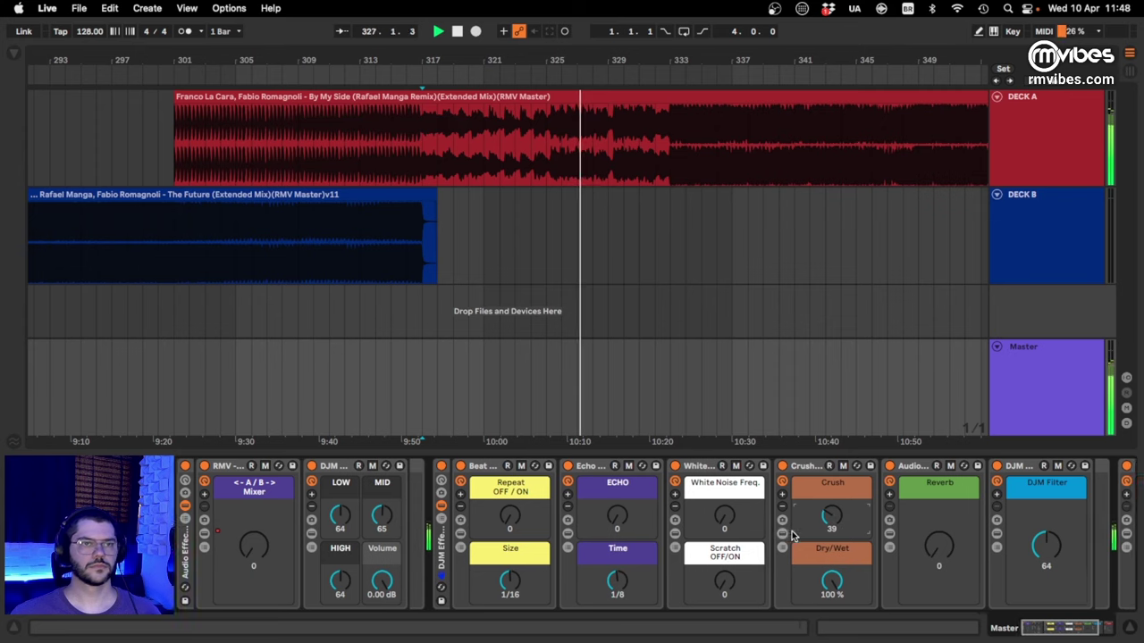
scroll(792, 531, right, 4)
mouse_move(676, 522)
mouse_down()
mouse_move(676, 490)
mouse_move(676, 542)
mouse_up()
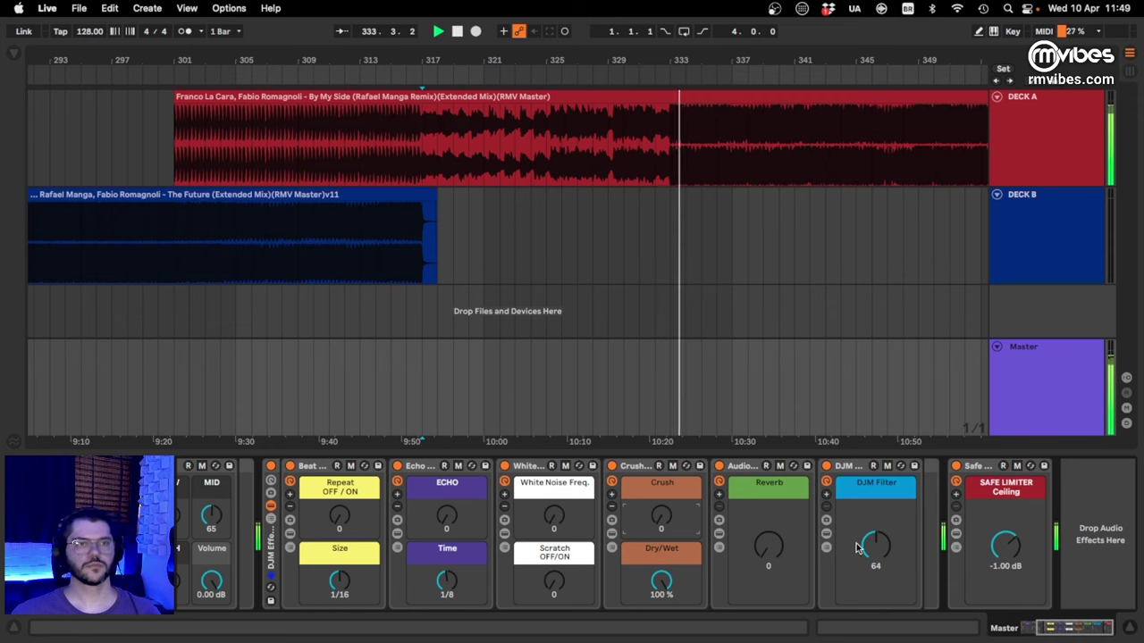
mouse_move(867, 547)
mouse_down()
mouse_move(866, 536)
mouse_move(867, 562)
mouse_move(866, 544)
mouse_up()
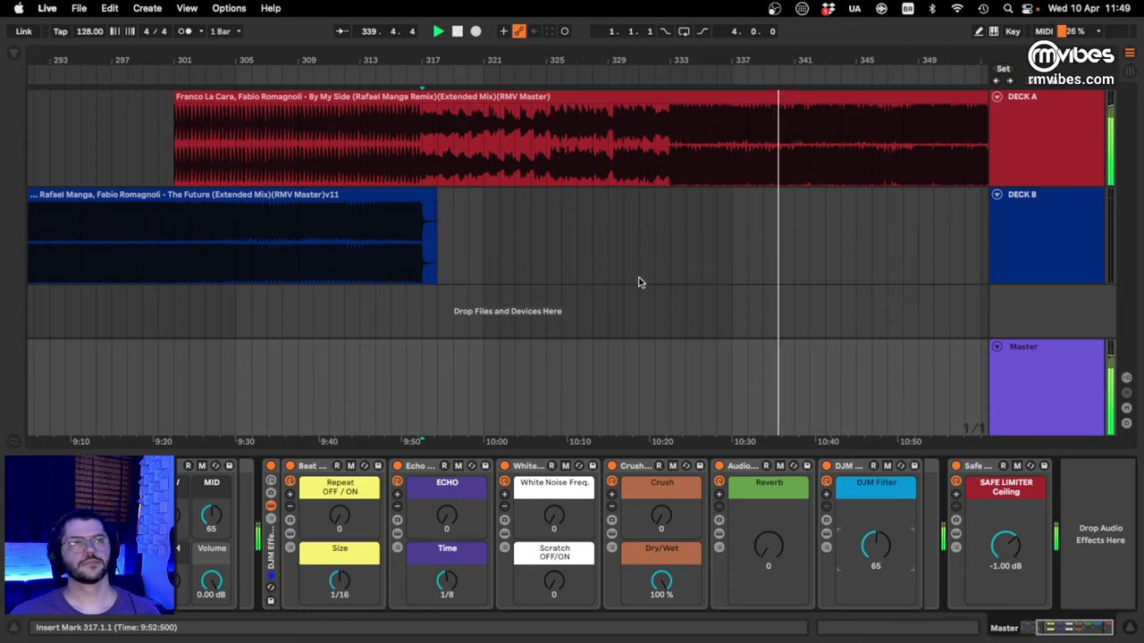
key(space)
- Show the whole arrangement and examine the device racks on the Master and Deck B
drag(465, 60, 465, 18)
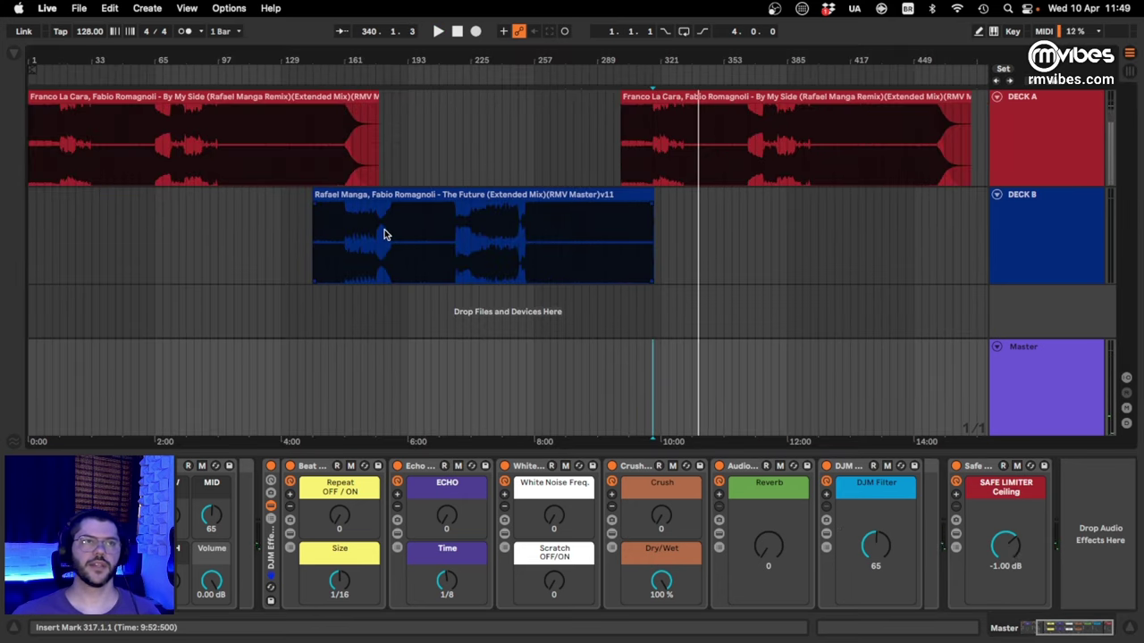
click(425, 283)
click(395, 368)
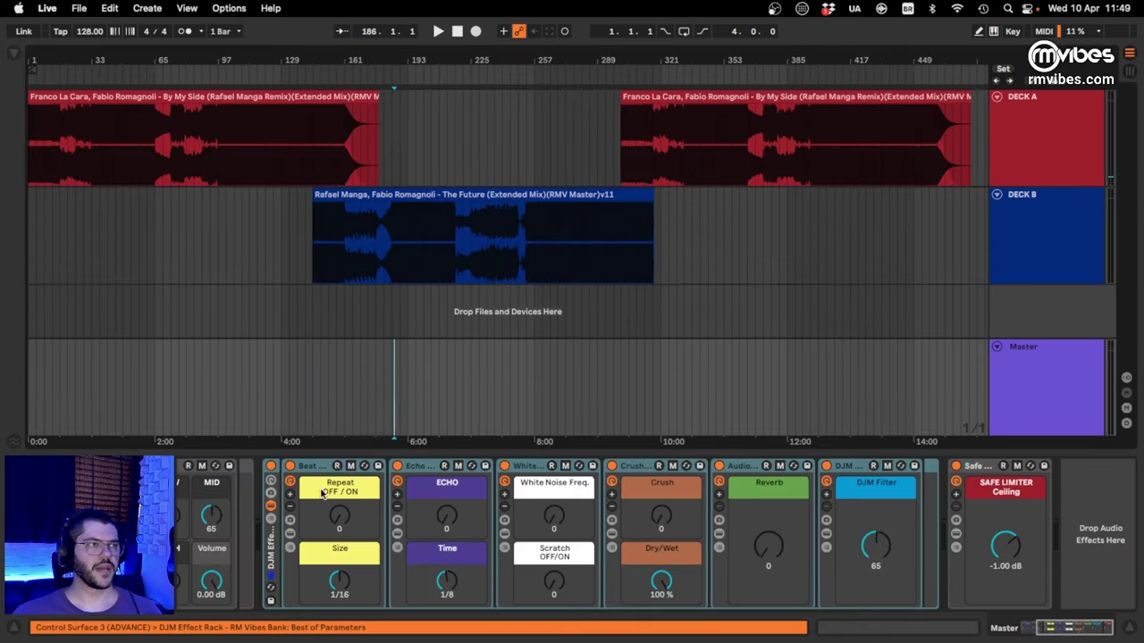
scroll(411, 492, left, 4)
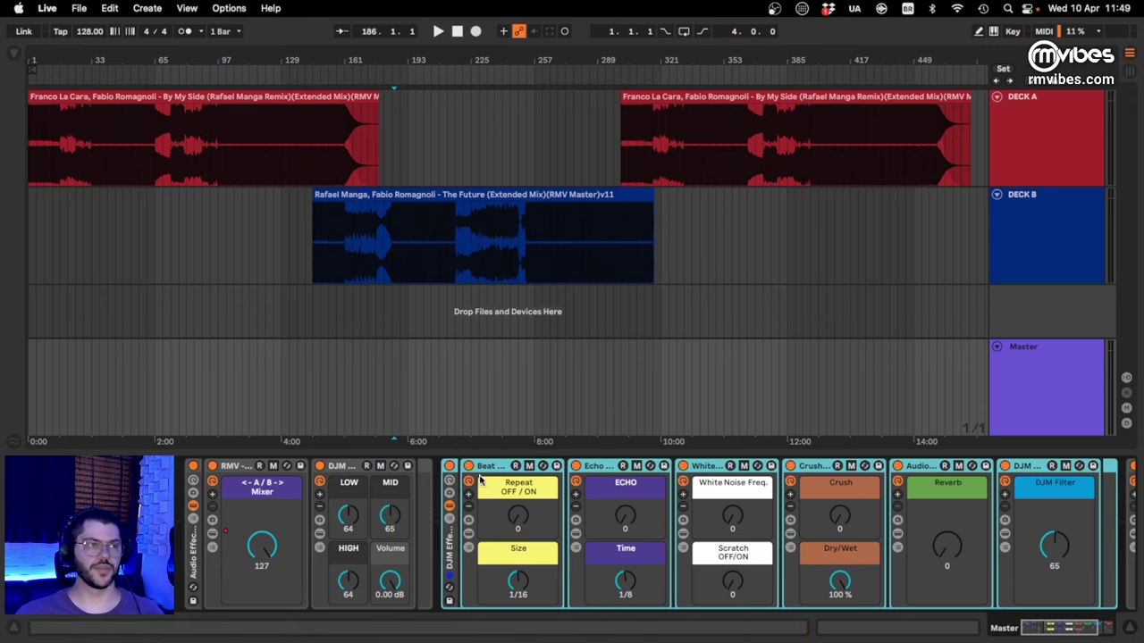
click(436, 284)
mouse_move(597, 5)
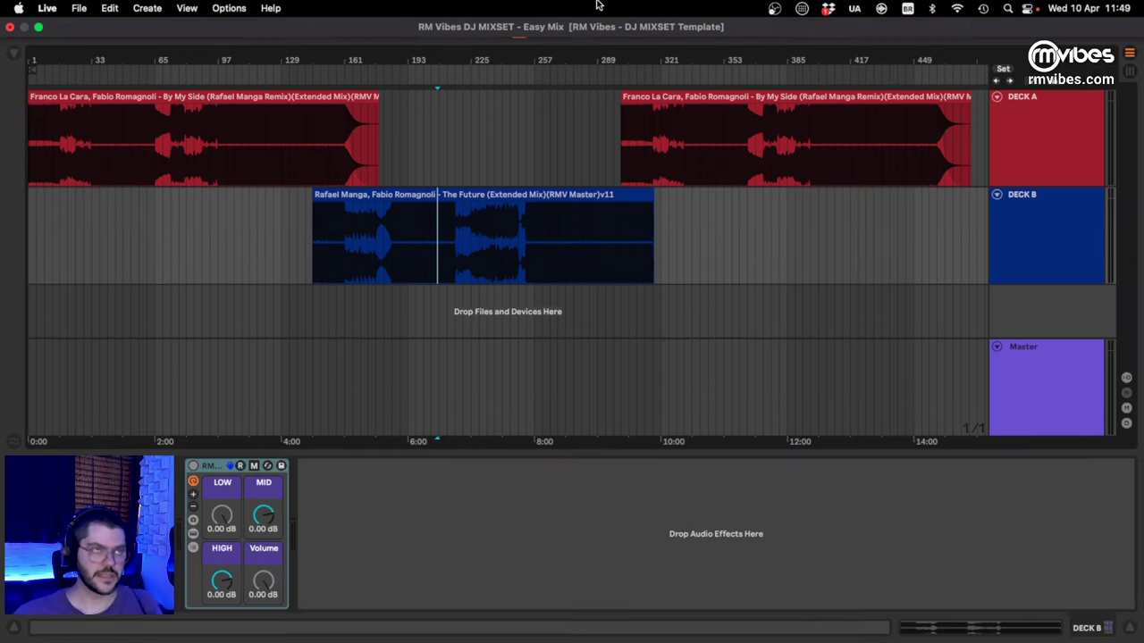
click(435, 386)
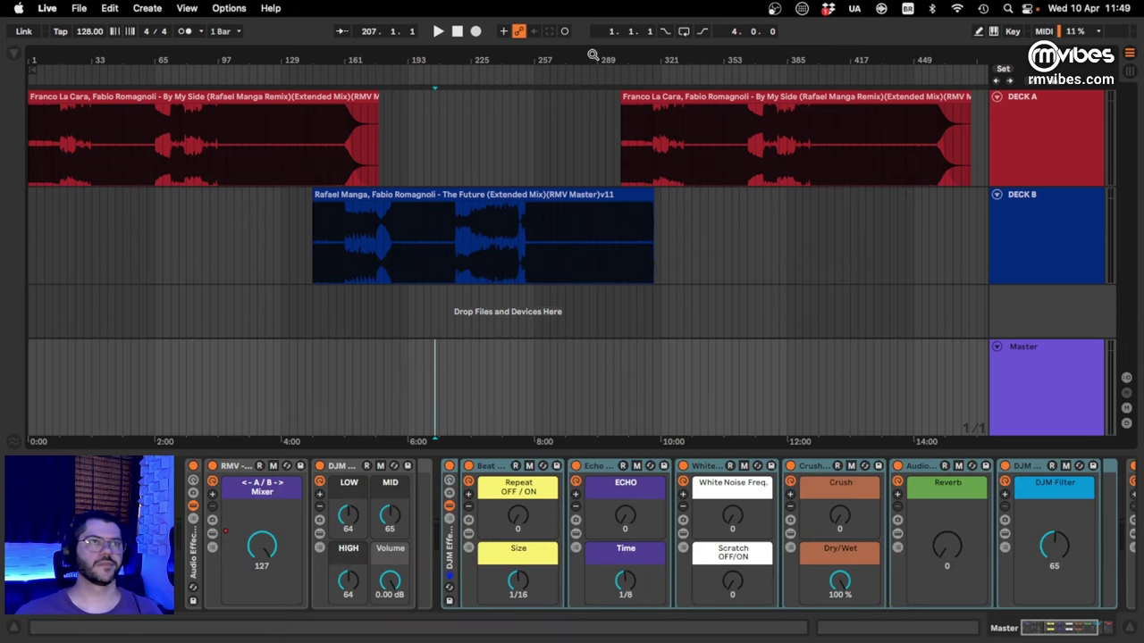
- Automate the Master's Echo to rise from 0 at bar 313 to a peak at bar 317 and fall back to 0 at bar 321
mouse_move(637, 60)
mouse_down()
mouse_move(632, 143)
mouse_move(577, 192)
mouse_move(572, 179)
mouse_up()
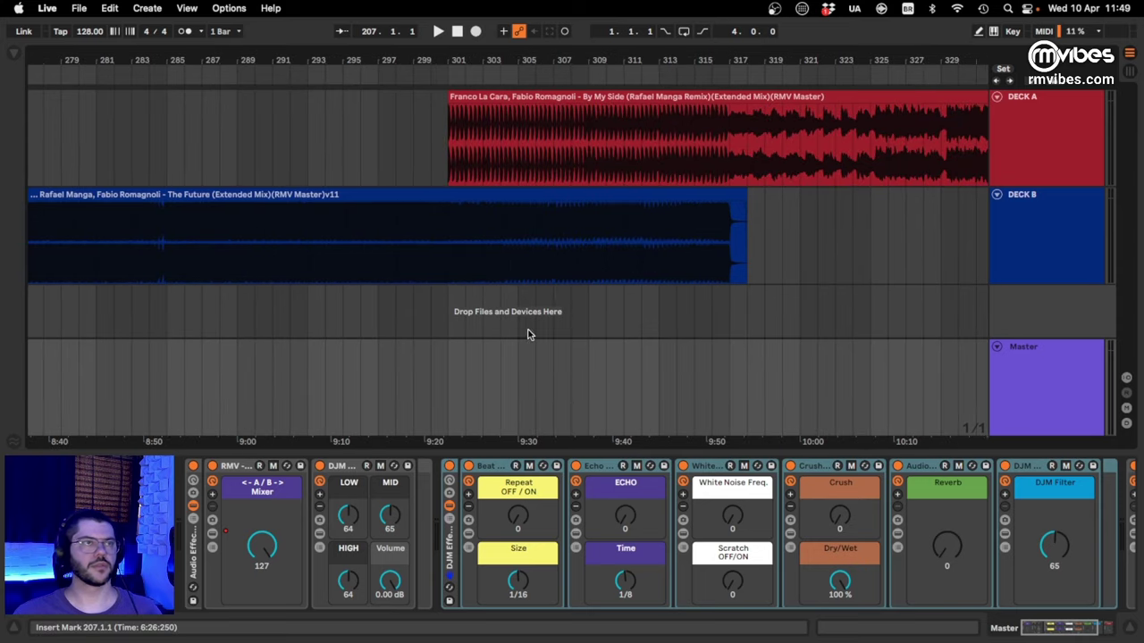
click(516, 264)
click(520, 413)
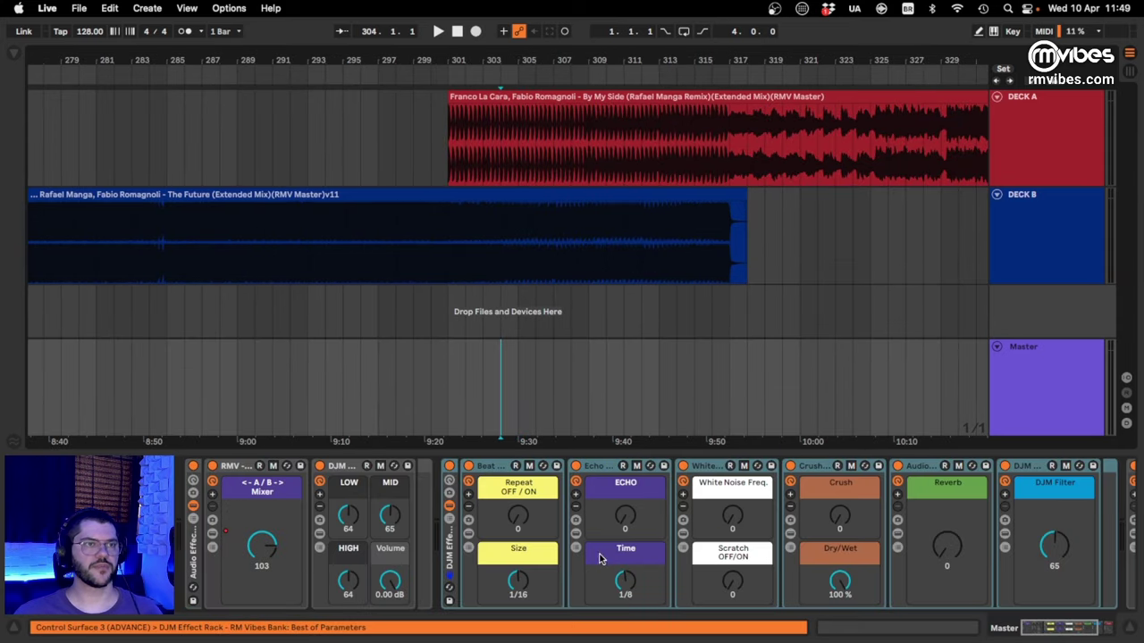
key(a)
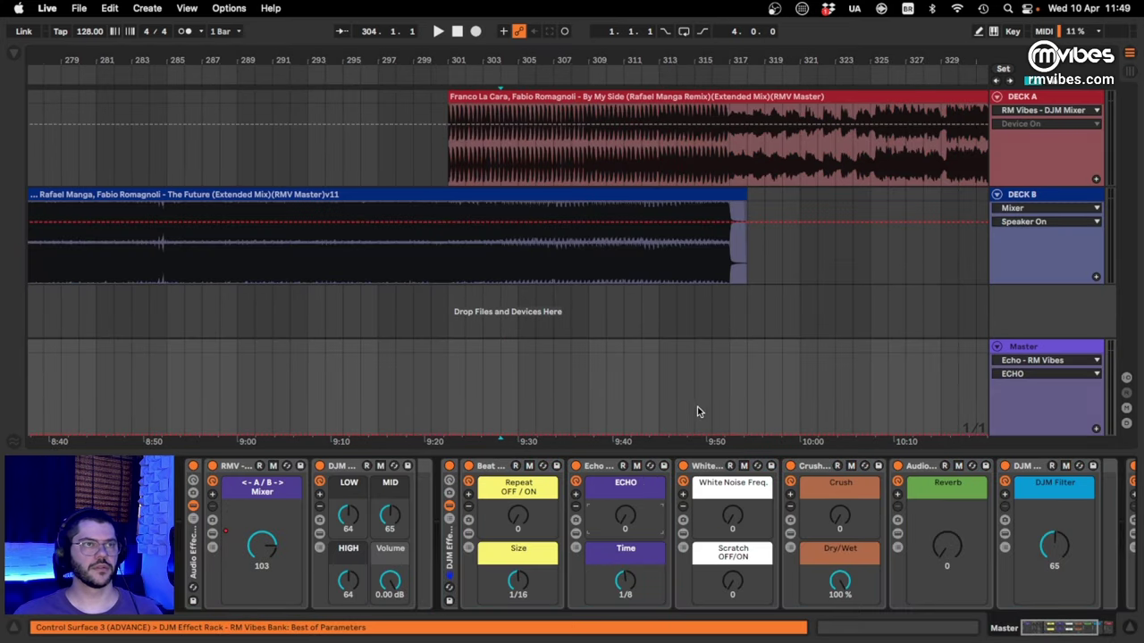
click(520, 435)
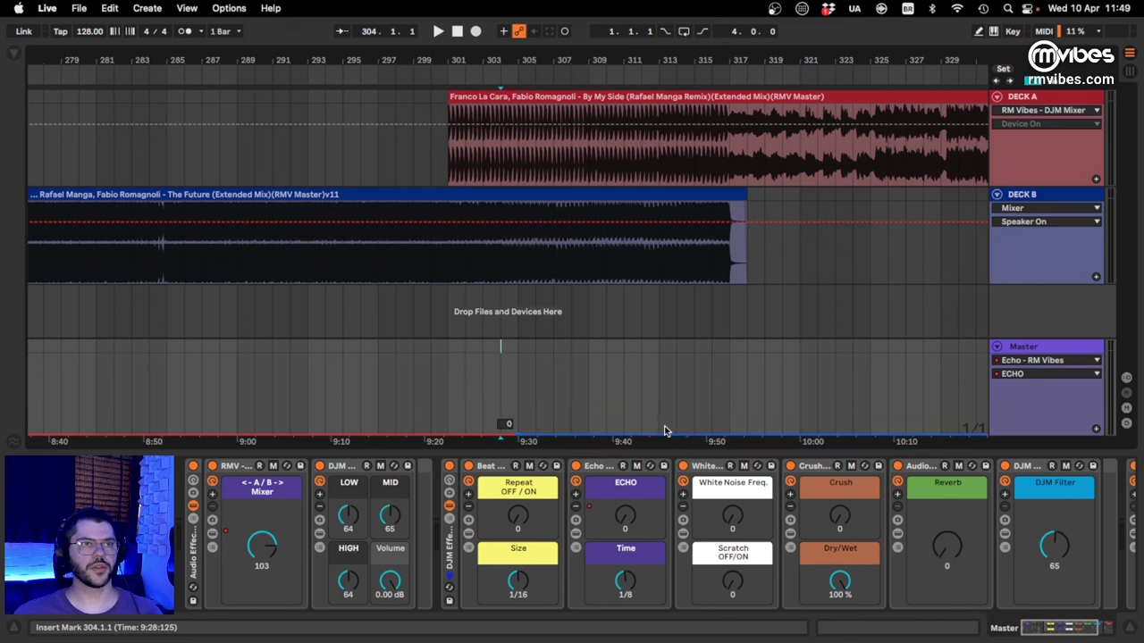
drag(730, 437, 731, 408)
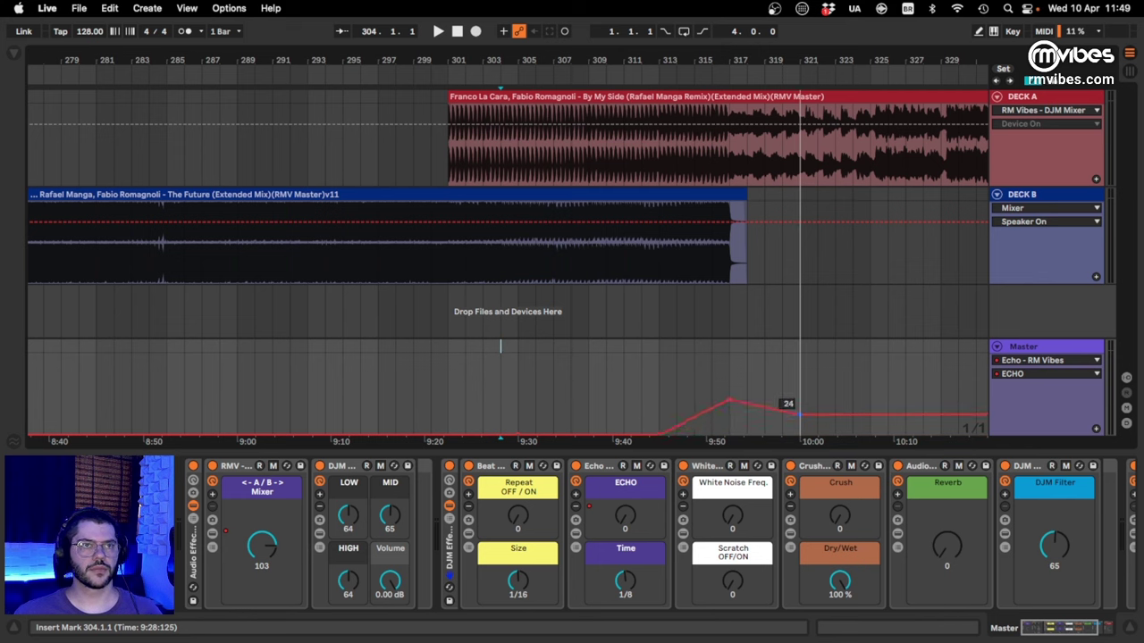
- Play back the echo swell from bar 314, undo the echo automation and stop playback
key(space)
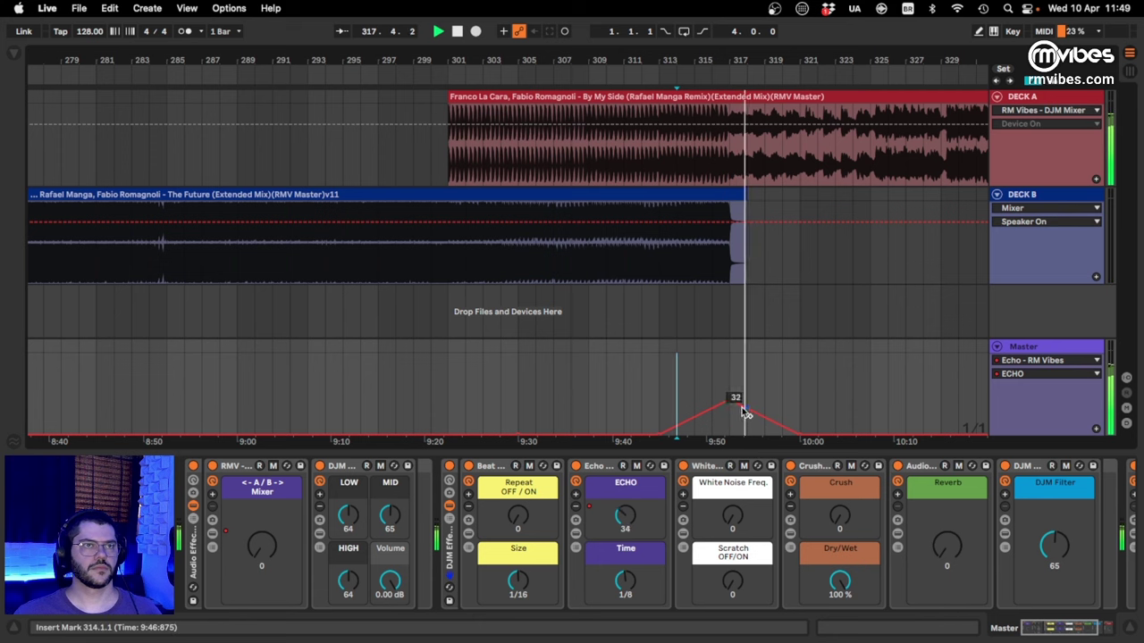
mouse_move(729, 405)
key(super+z)
key(space)
- Automate the Master's DJM Filter to rise from 65 at bar 332 to 100 at bar 333, drop straight back to 65, and play it back
drag(820, 59, 632, 88)
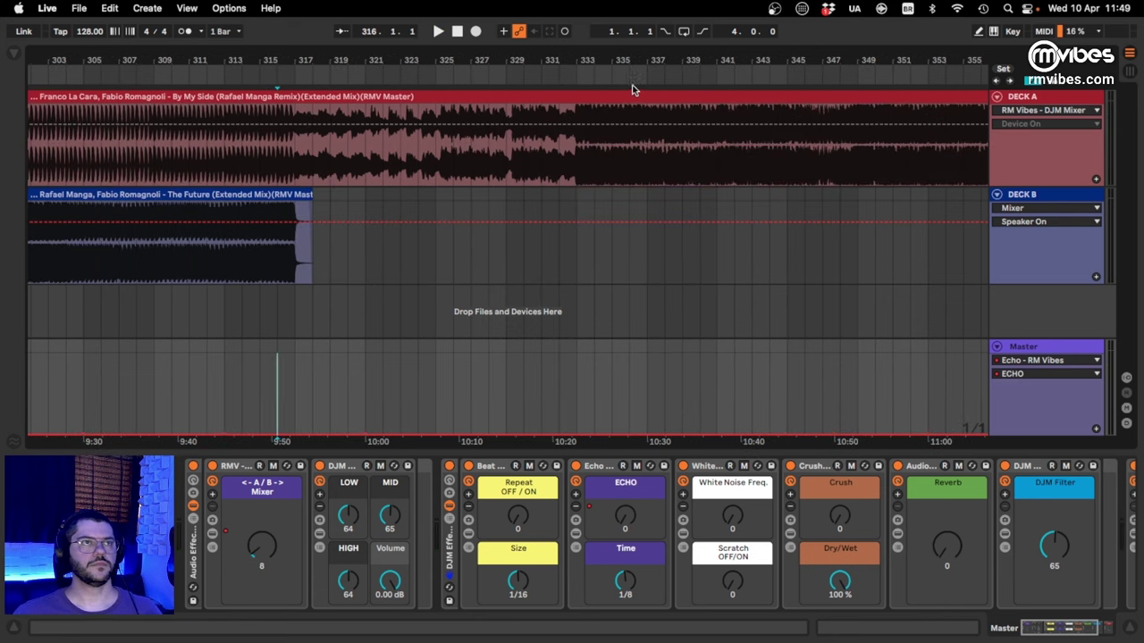
drag(559, 56, 572, 321)
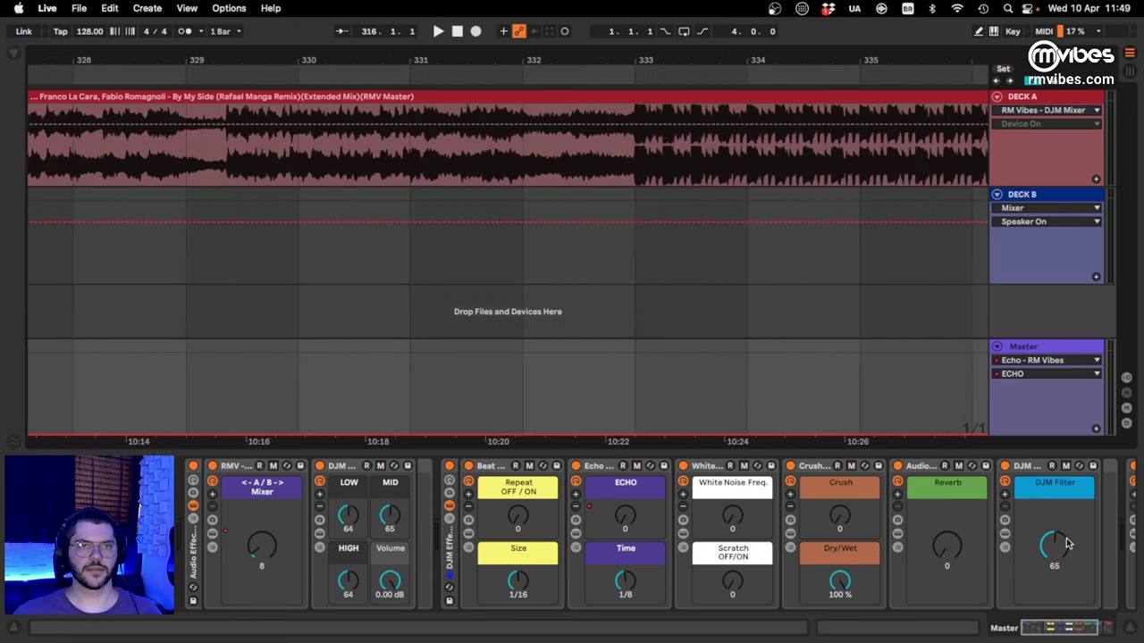
click(1065, 541)
click(521, 390)
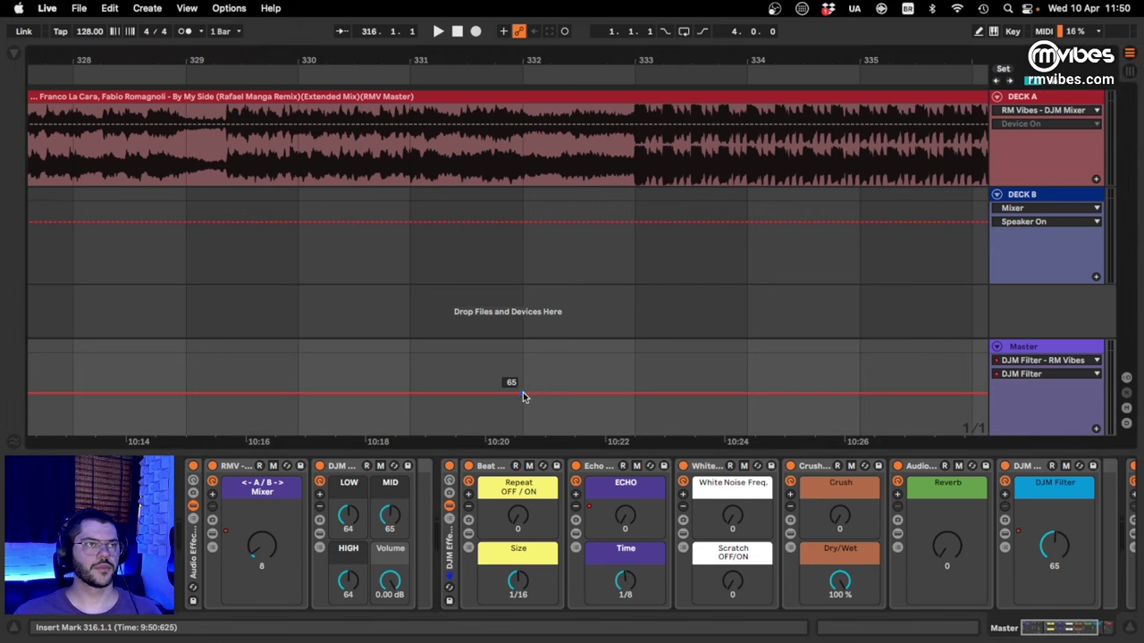
drag(598, 393, 633, 373)
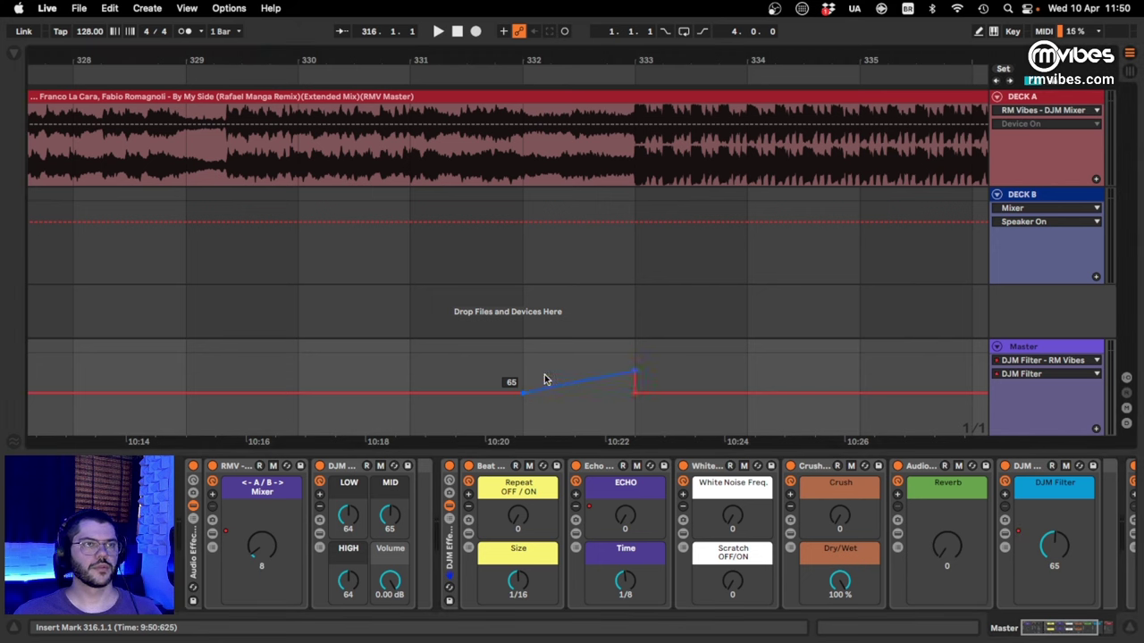
click(545, 410)
key(space)
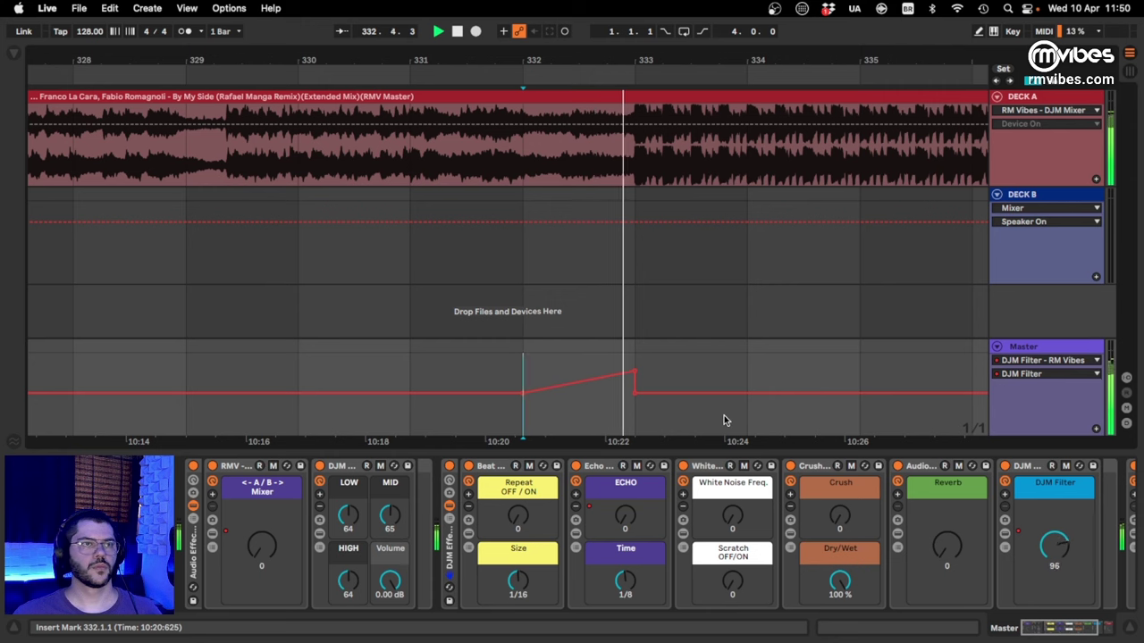
key(space)
- Set the adaptive grid to Narrowest, shift the filter peak to beat 4 of bar 332, ramping down to 65 at bar 333, and play it back
right_click(648, 362)
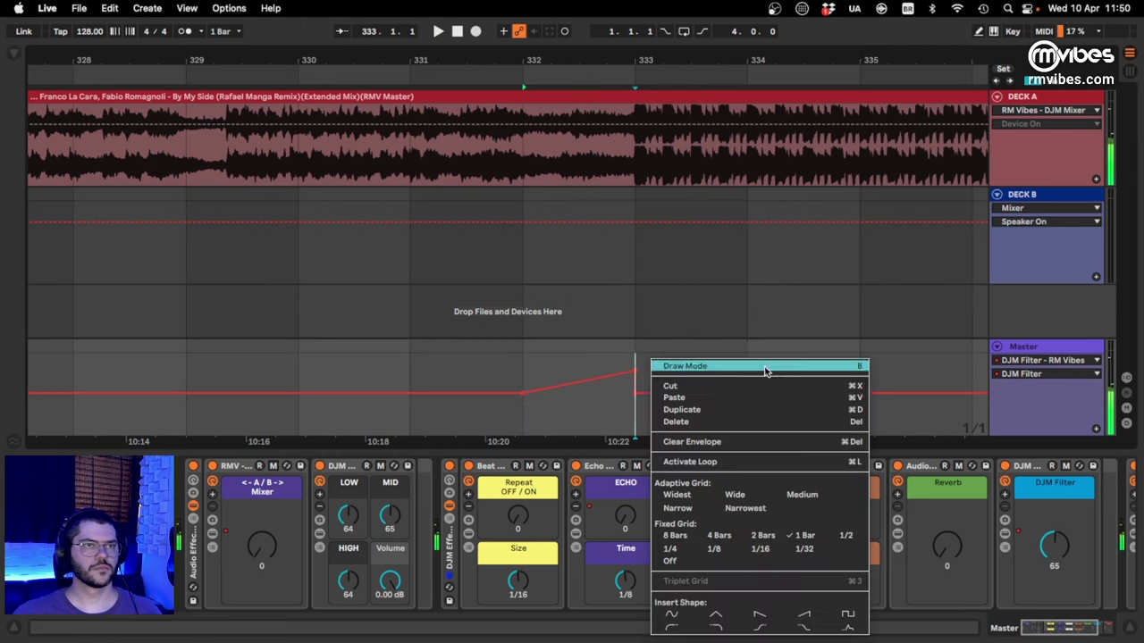
click(745, 508)
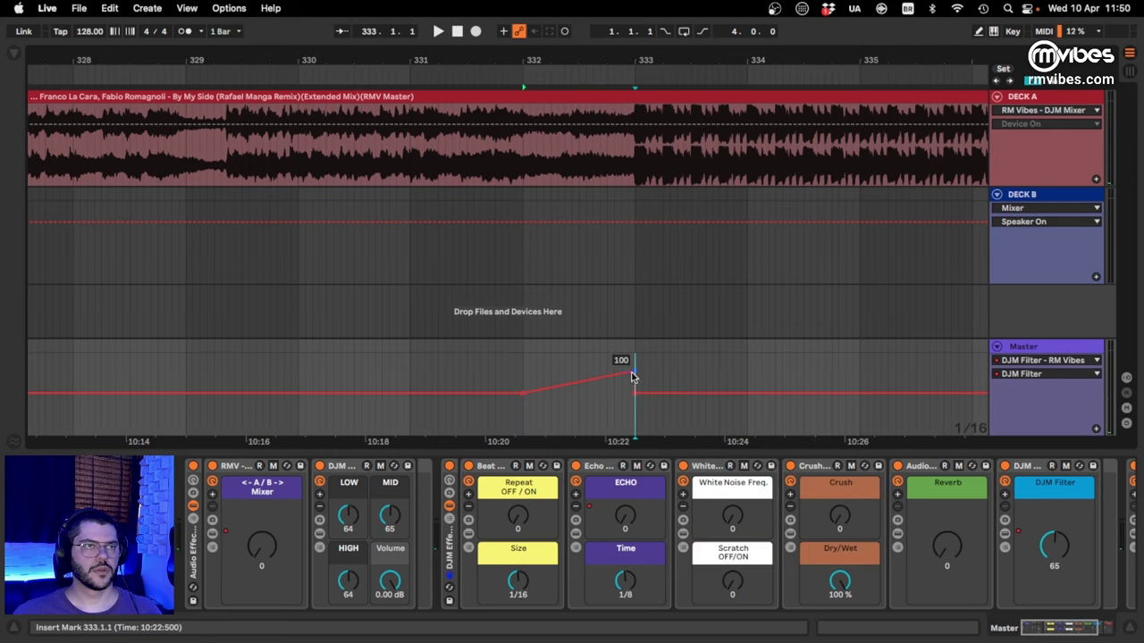
click(586, 371)
key(space)
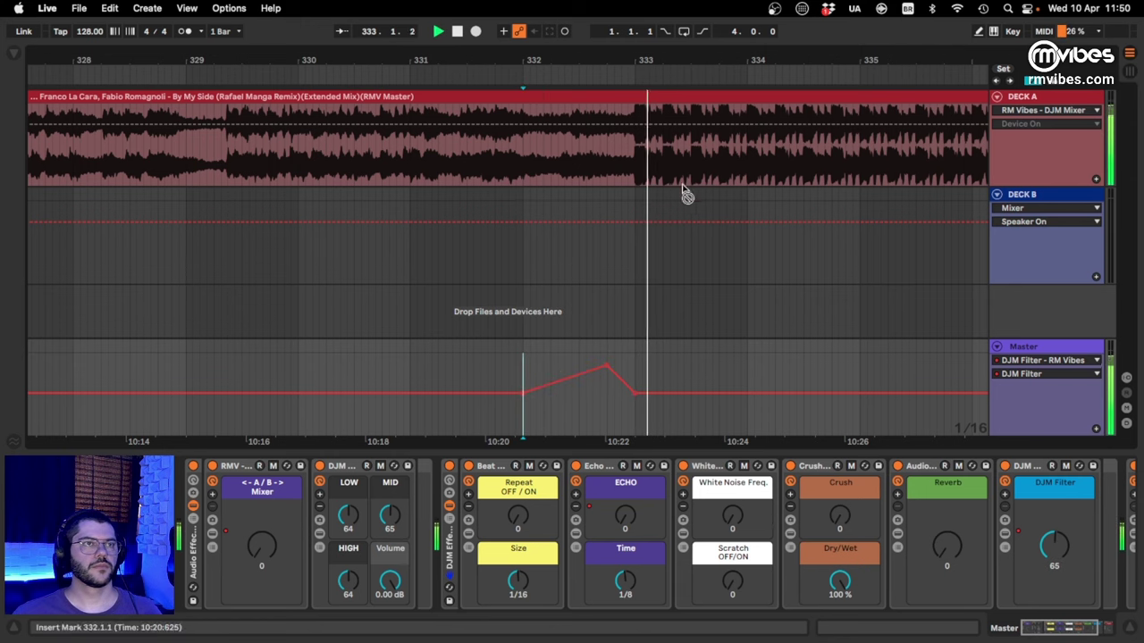
- Show the full arrangement, stop playback and hide the automation lanes
drag(608, 60, 339, 18)
key(space)
key(a)
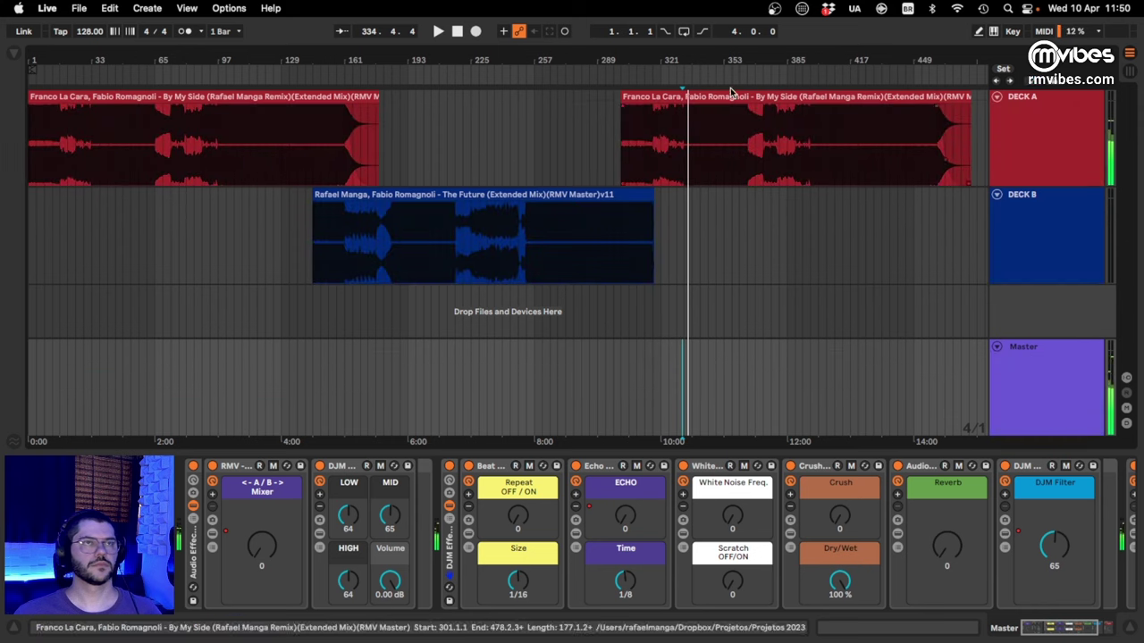
mouse_move(663, 57)
mouse_down()
mouse_move(649, 87)
mouse_move(664, 52)
mouse_up()
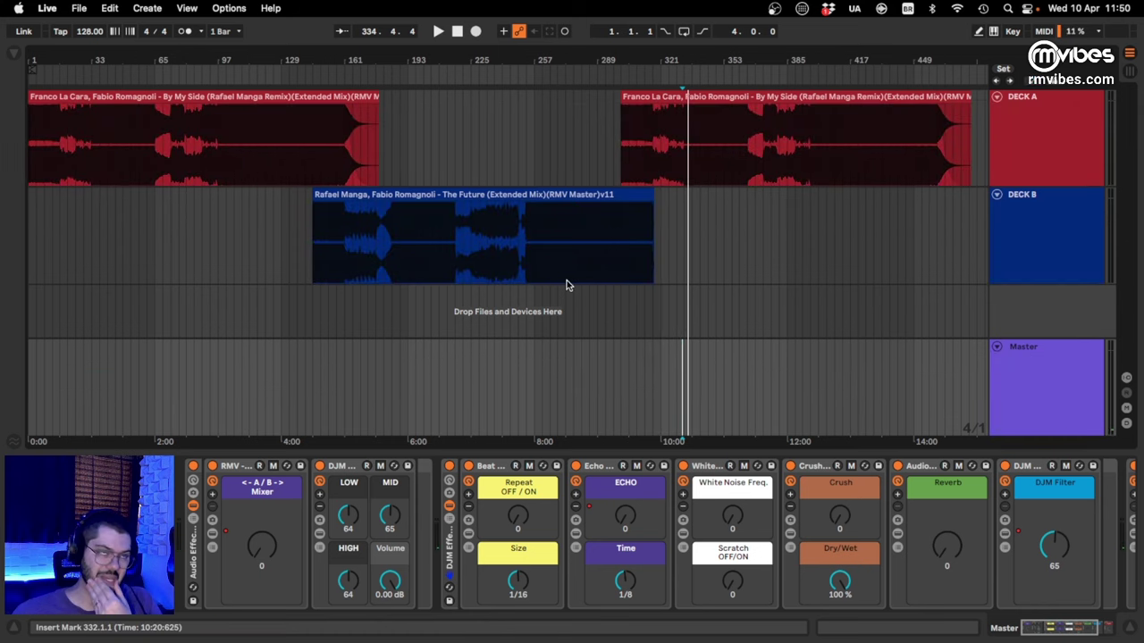
- Paste a copy of the Deck B clip onto Deck B at bar 469, overlapping the end of the second Deck A clip
click(361, 194)
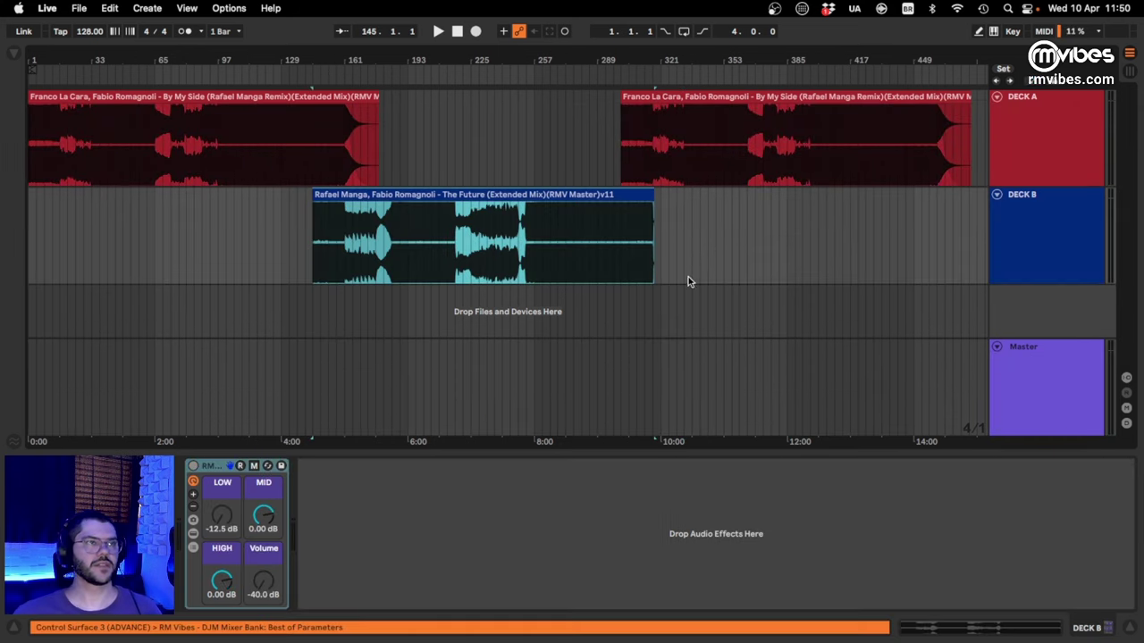
drag(883, 60, 791, 107)
drag(949, 64, 902, 138)
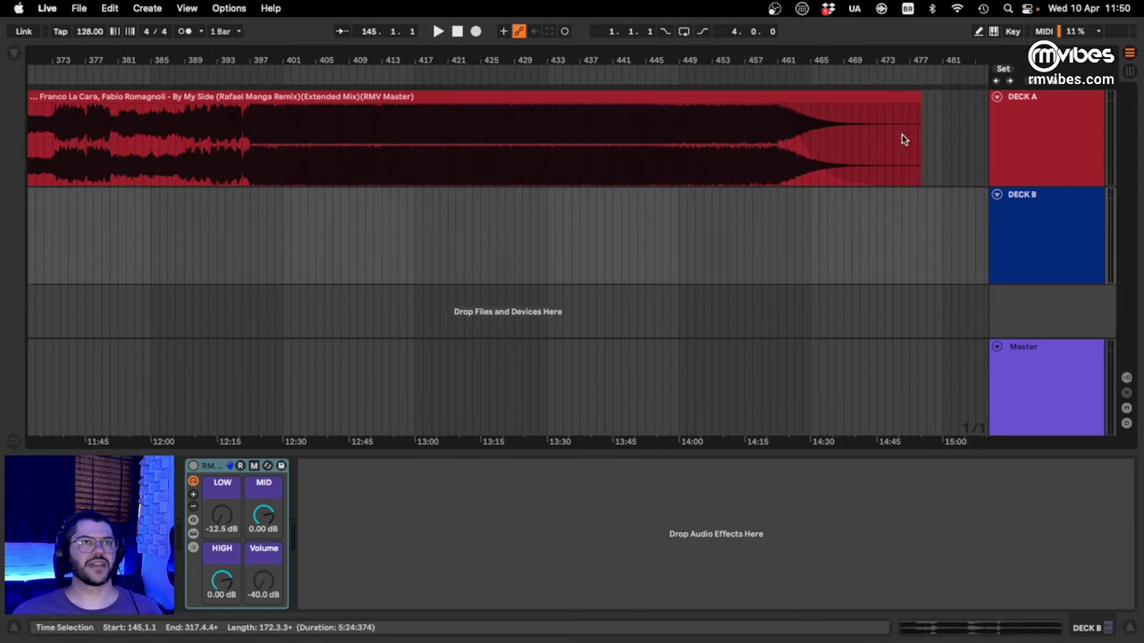
click(1051, 134)
drag(920, 61, 660, 175)
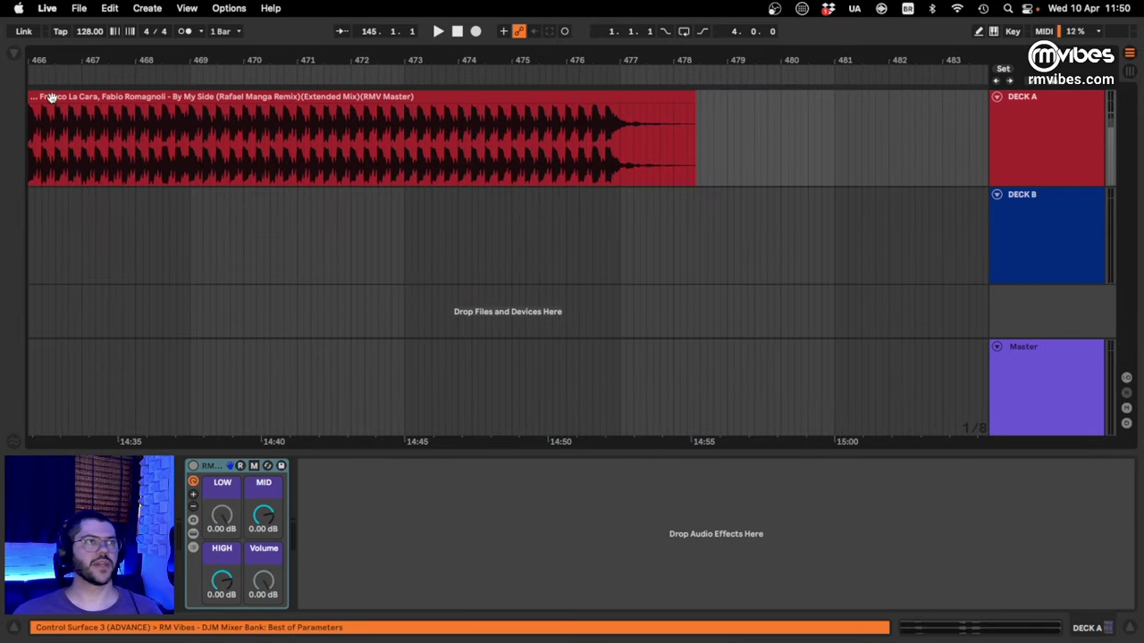
drag(216, 39, 373, 28)
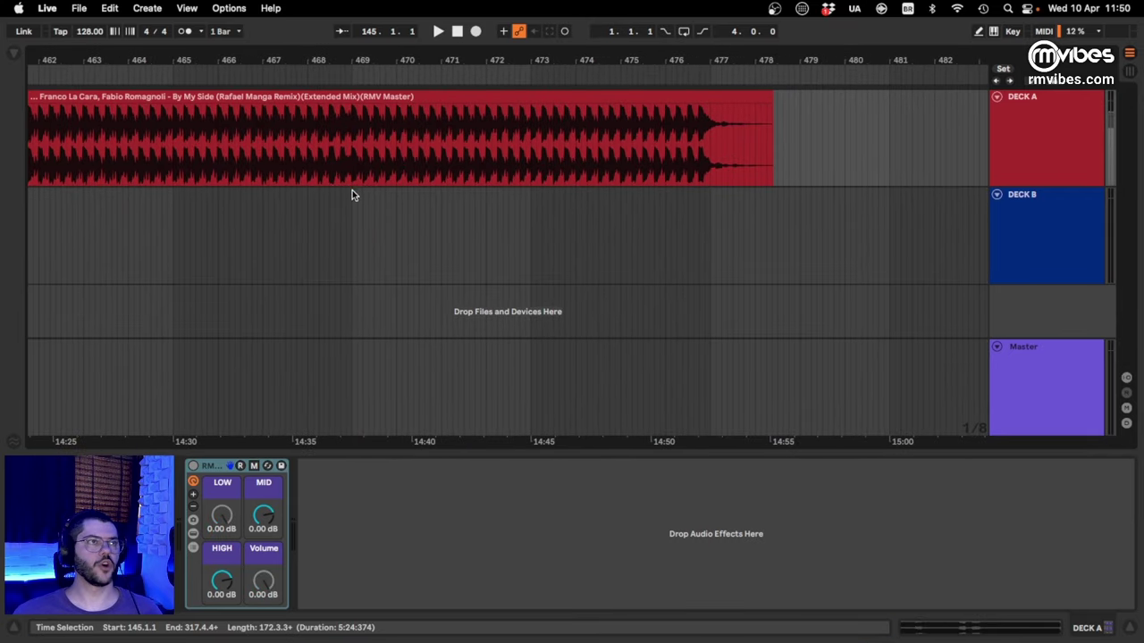
click(352, 194)
key(super+v)
click(630, 261)
- Automate the Master's A/B Mixer crossfader to rise from 0 at bar 469 to 127 at bar 477
click(409, 397)
key(a)
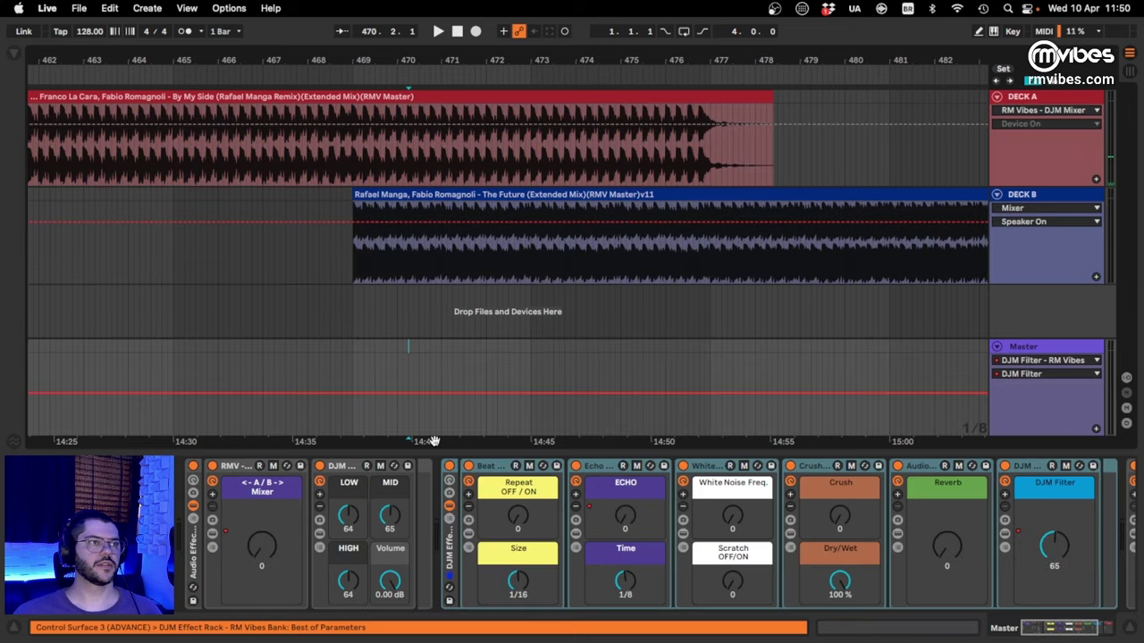
click(261, 546)
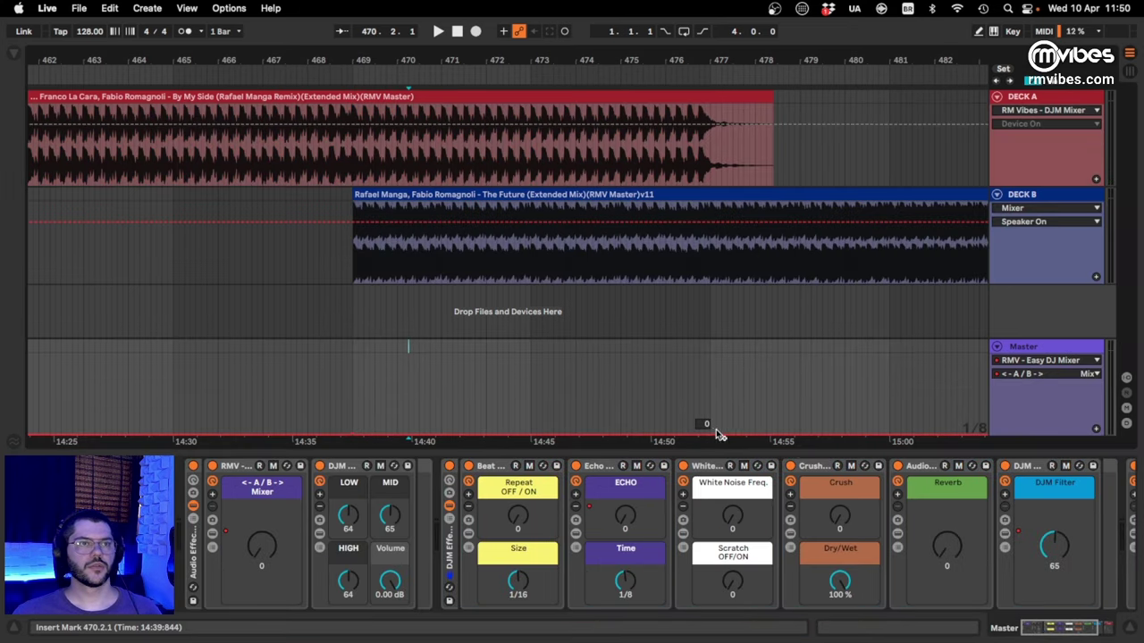
drag(716, 429, 710, 359)
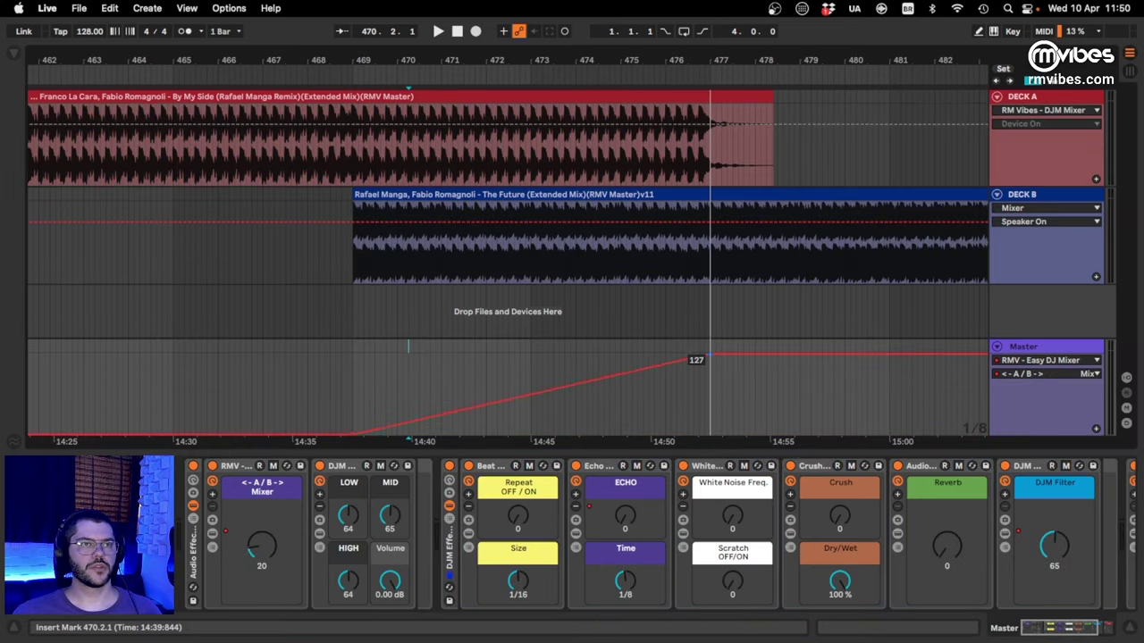
- Play the eight-bar Deck A to Deck B transition from bar 469, reviewing the overlap and the crossfader automation
click(348, 265)
key(space)
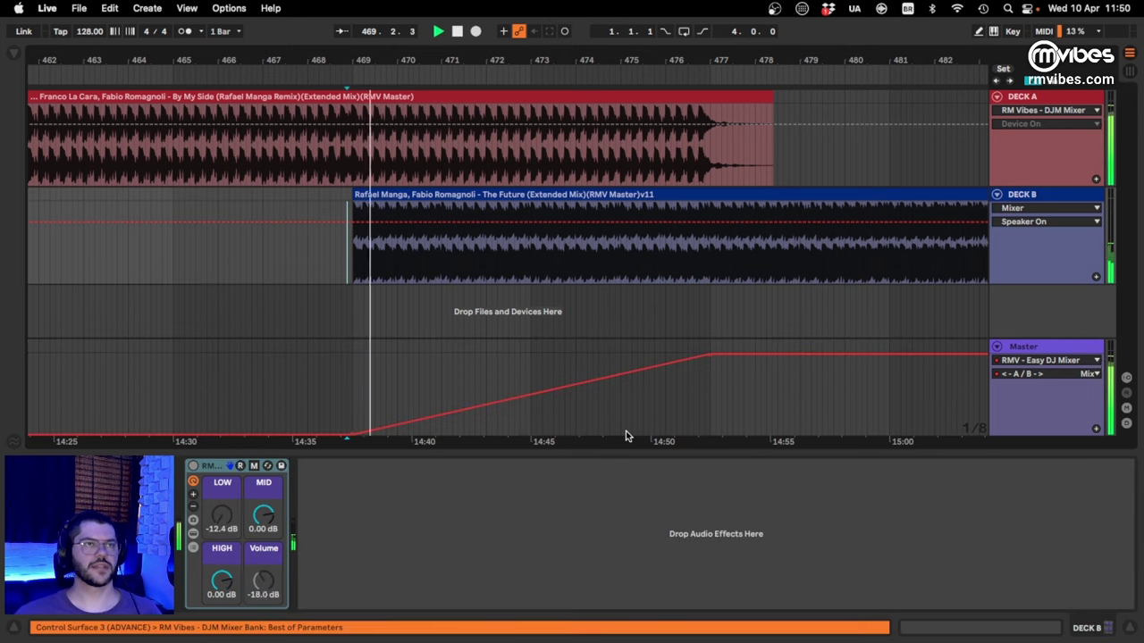
key(a)
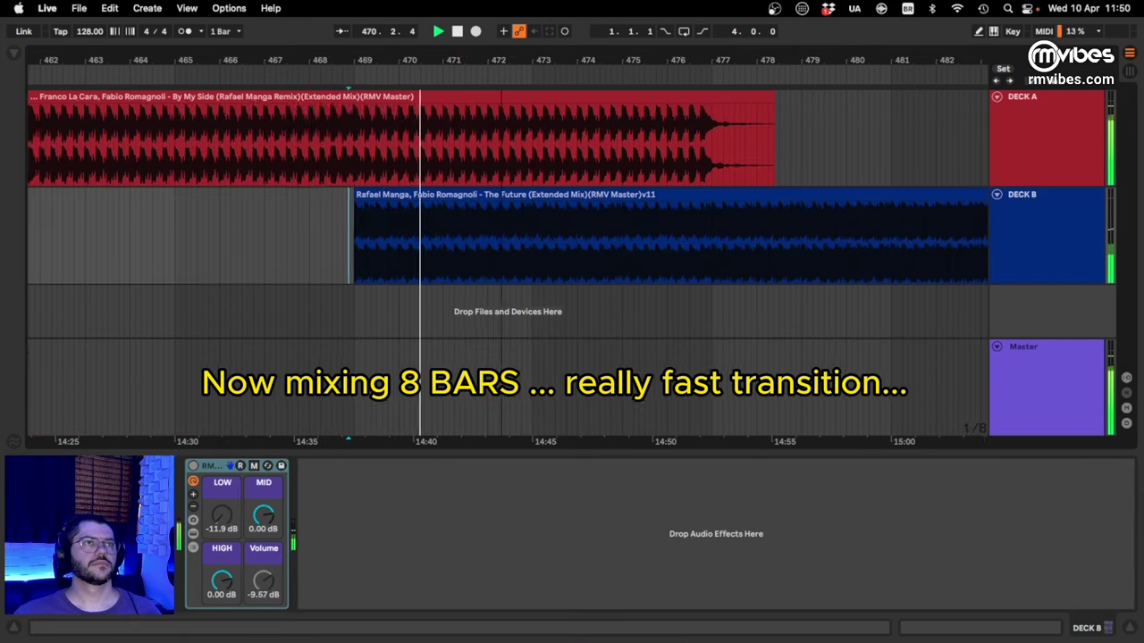
scroll(771, 243, down, 3)
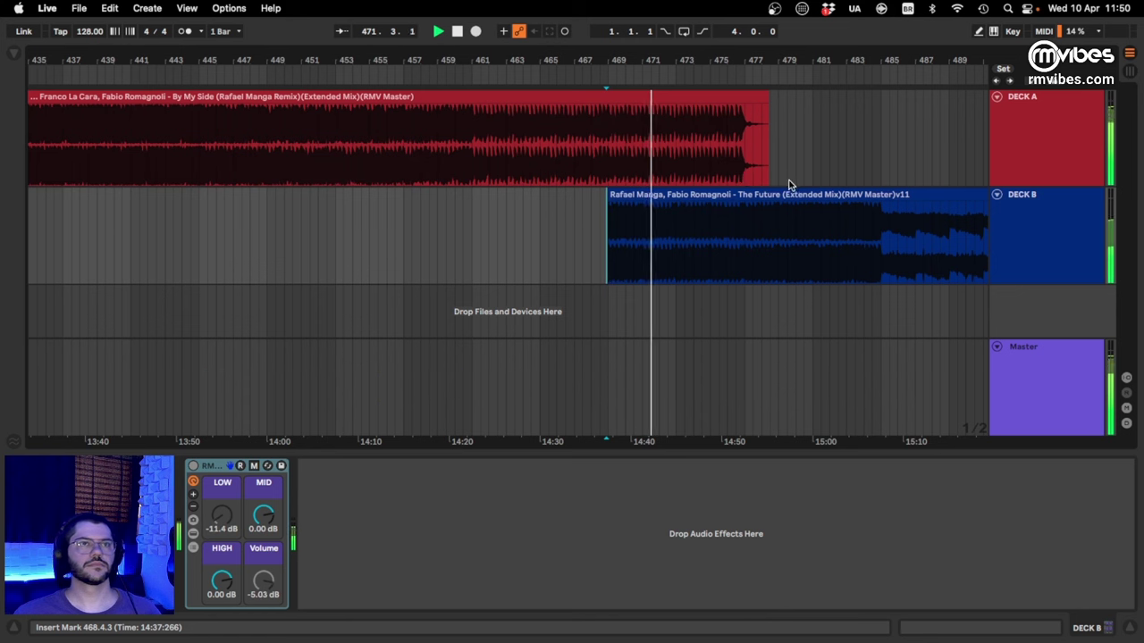
scroll(753, 173, up, 3)
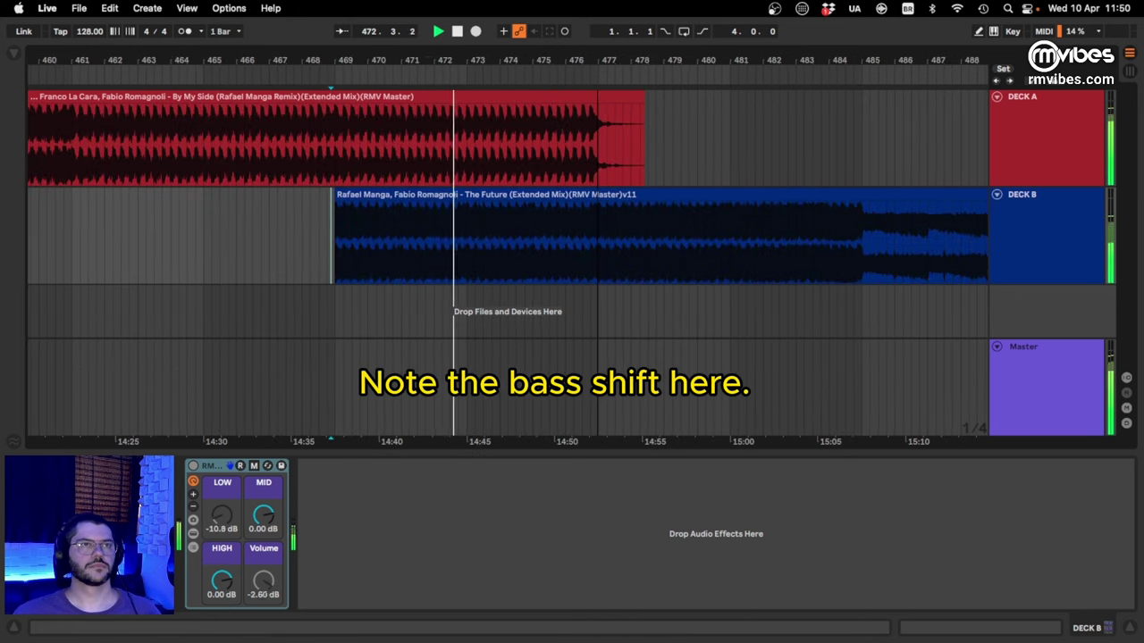
scroll(572, 339, up, 1)
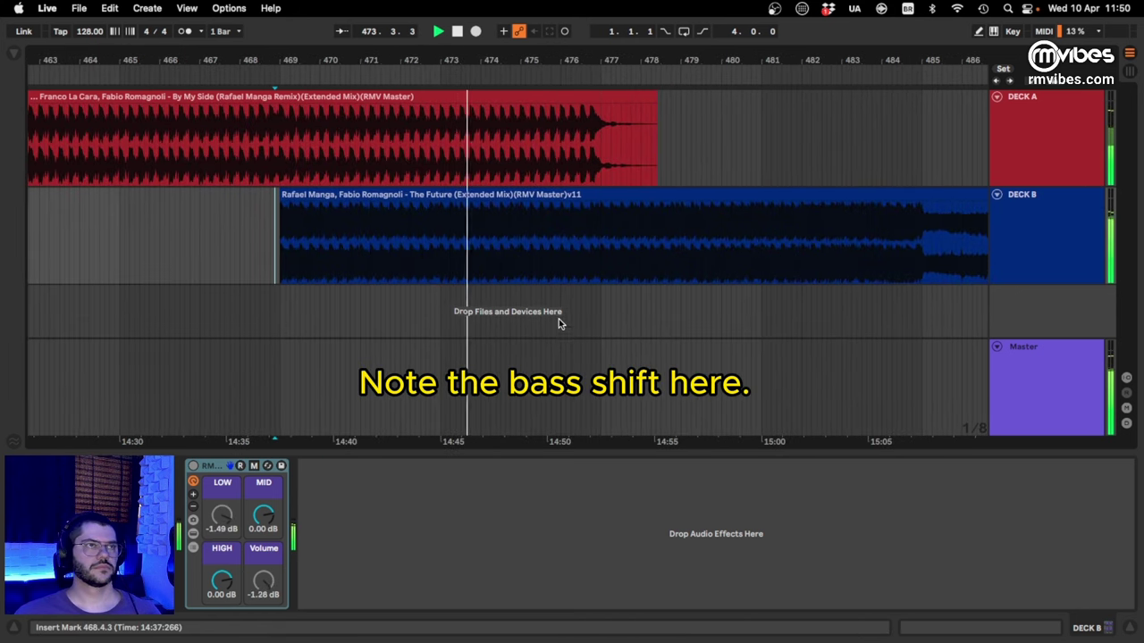
drag(411, 57, 573, 13)
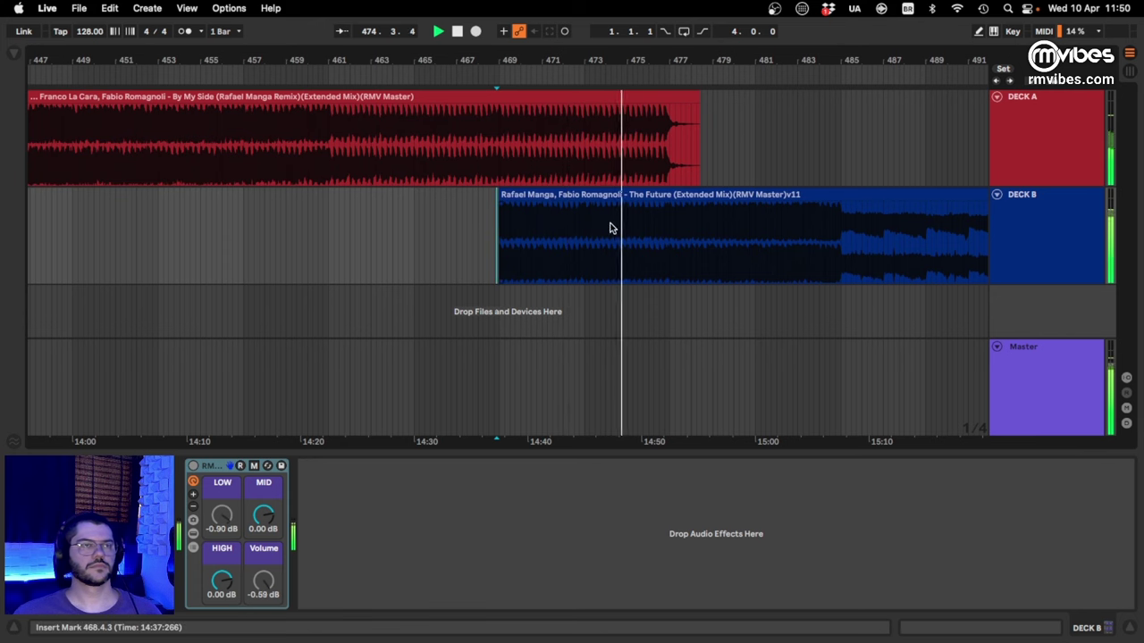
right_click(712, 389)
click(885, 514)
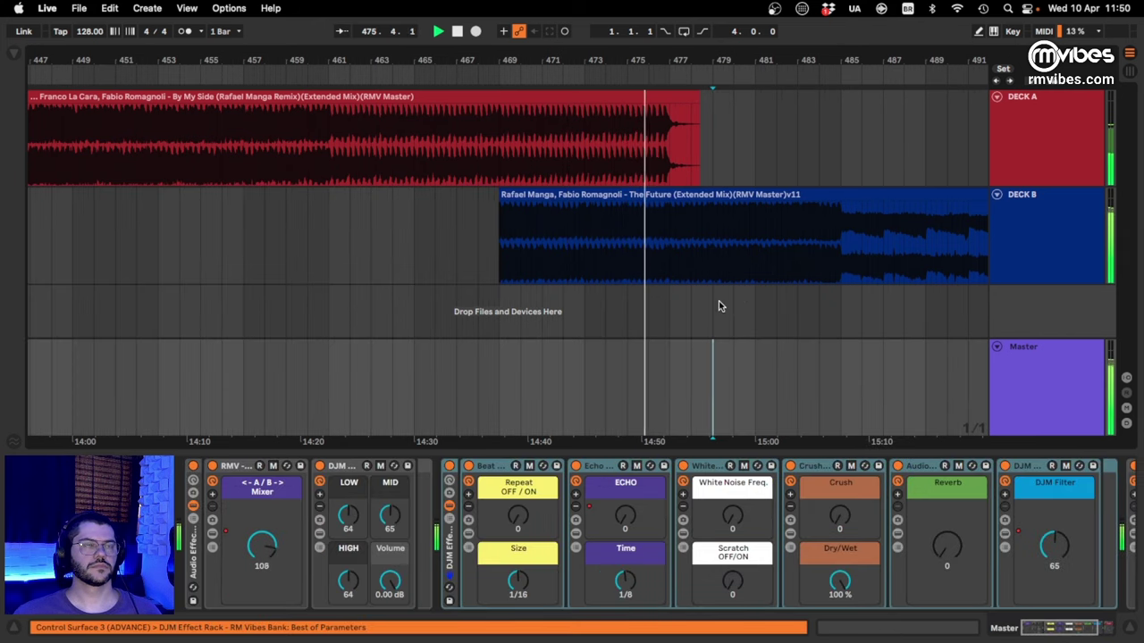
key(a)
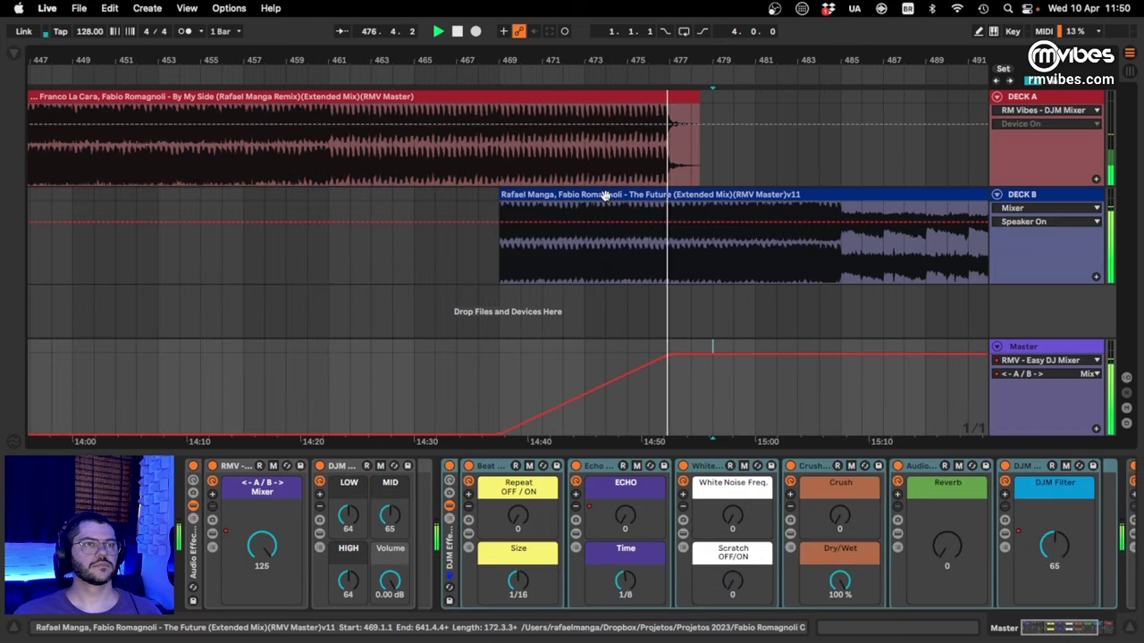
key(space)
- Move the Deck B clip and the start of the Master's crossfader ramp to bar 461, and play the transition
drag(623, 194, 453, 197)
drag(500, 435, 329, 436)
click(336, 259)
key(space)
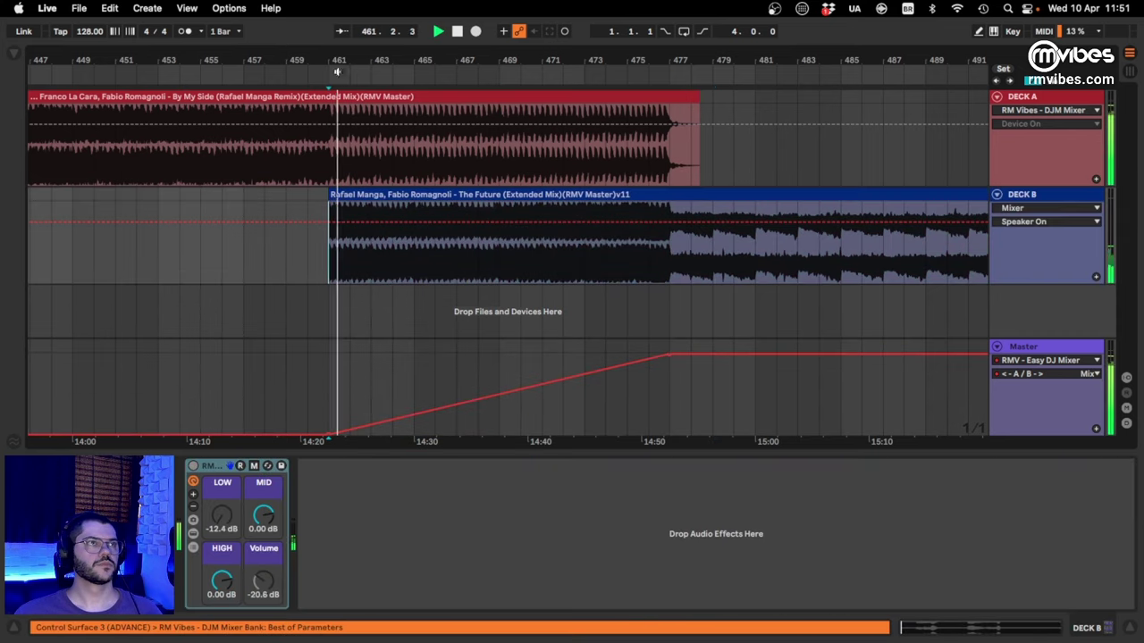
scroll(384, 197, left, 5)
key(space)
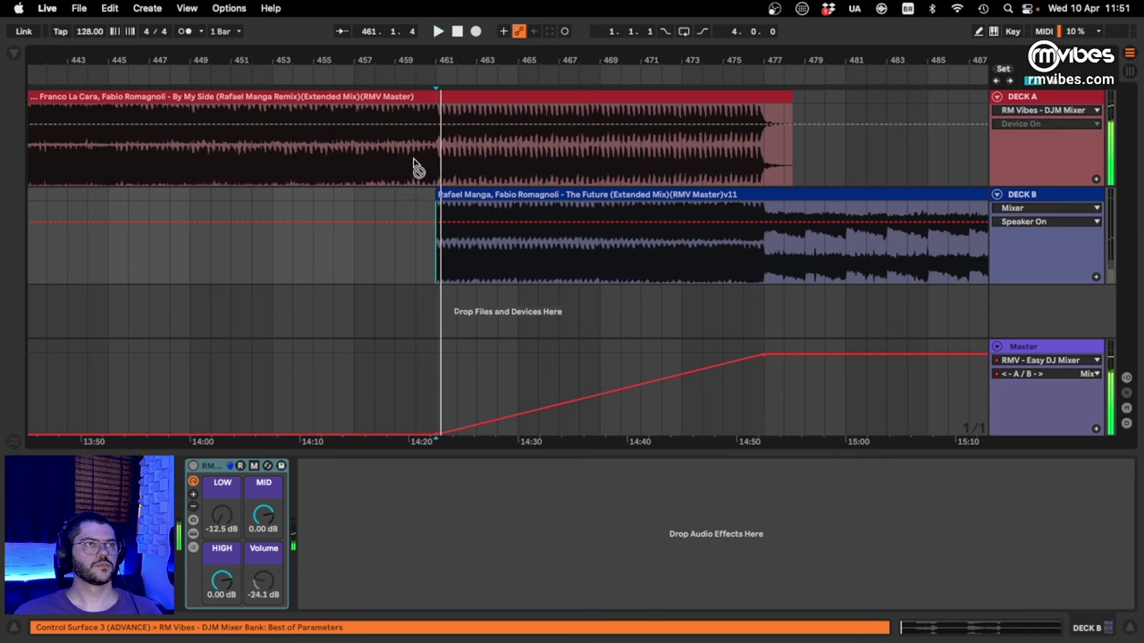
click(418, 360)
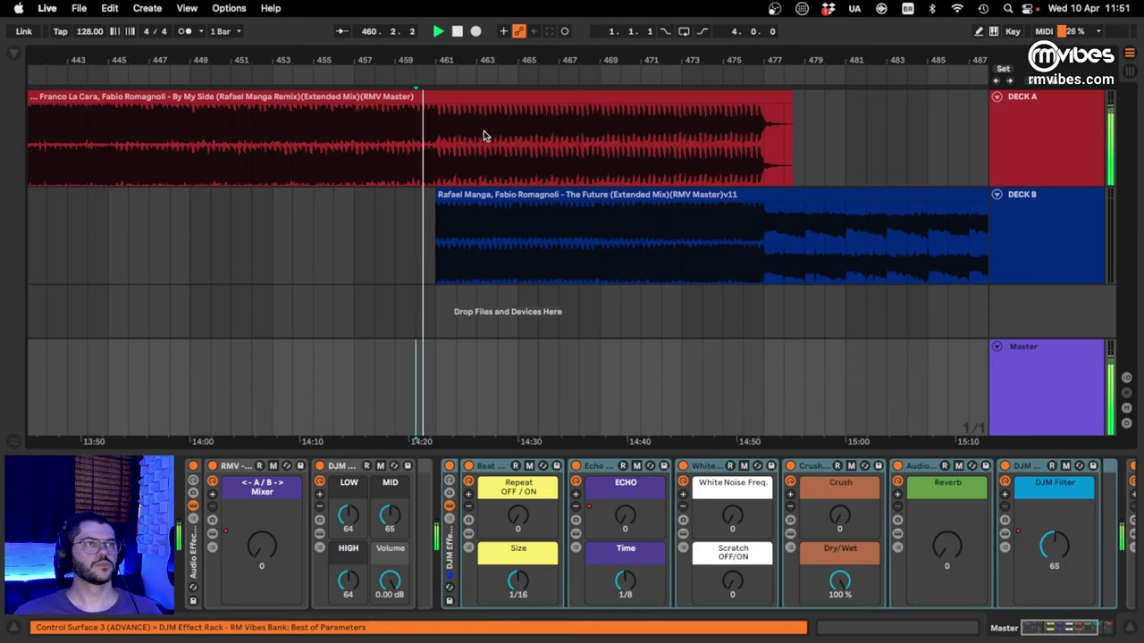
scroll(722, 238, down, 2)
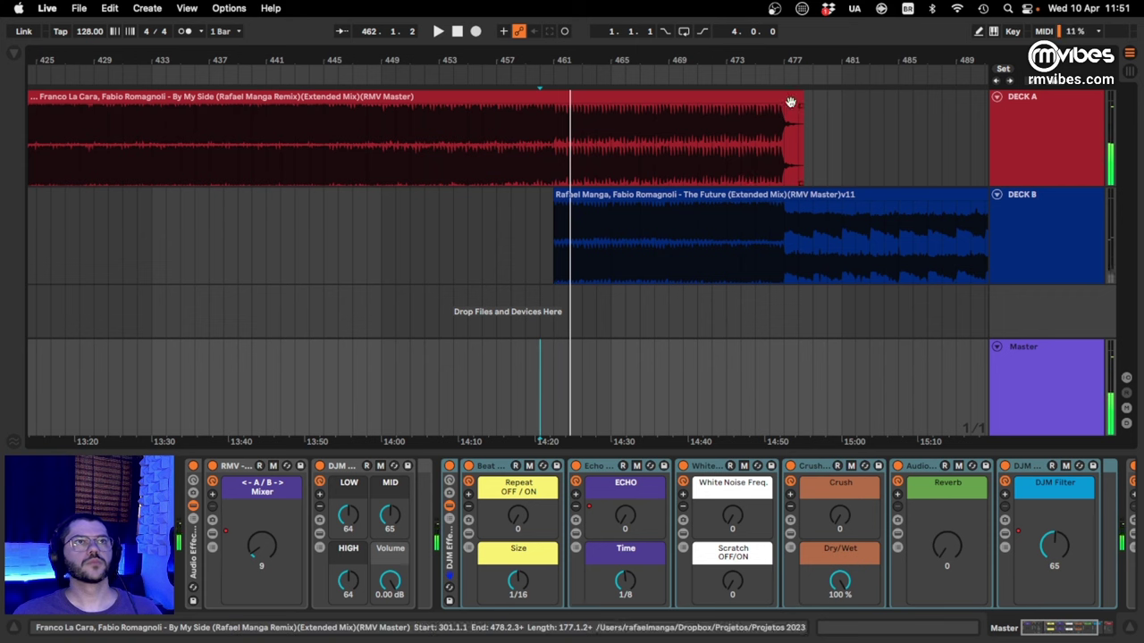
- Extend the end of the Deck A clip to about bar 489 and move the Deck B clip to start at bar 453
drag(801, 93, 962, 94)
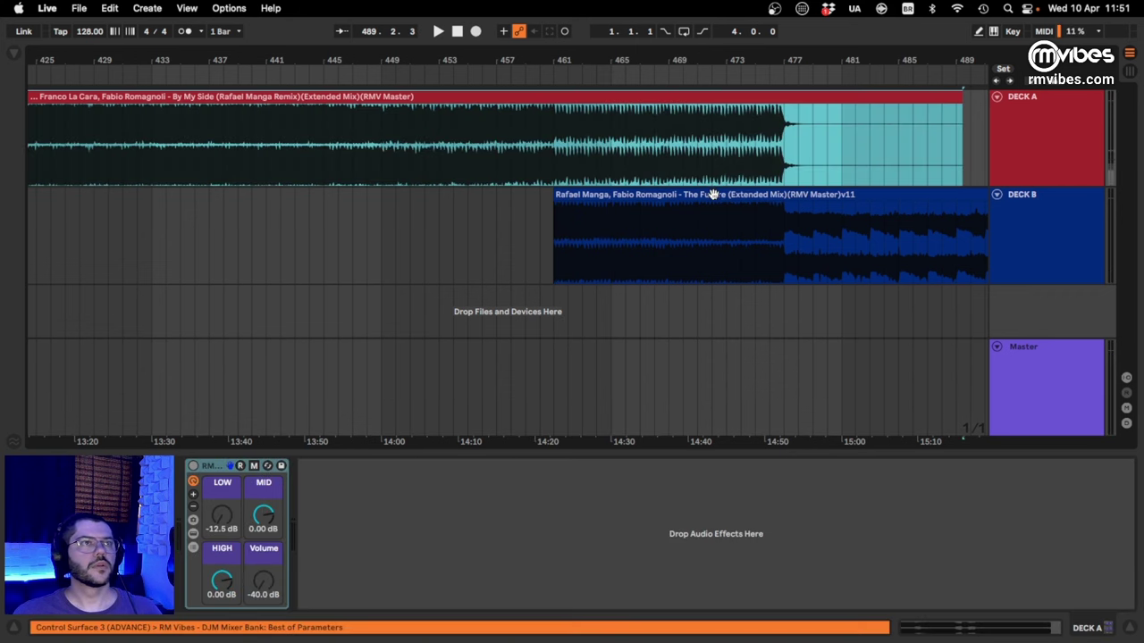
drag(712, 194, 599, 205)
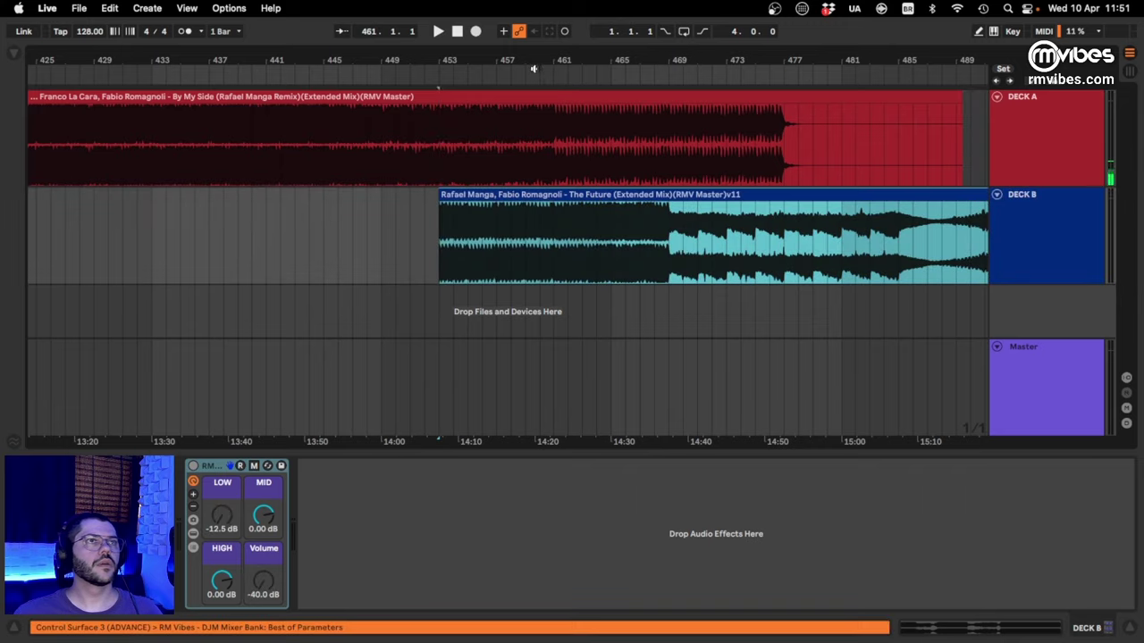
drag(534, 68, 527, 98)
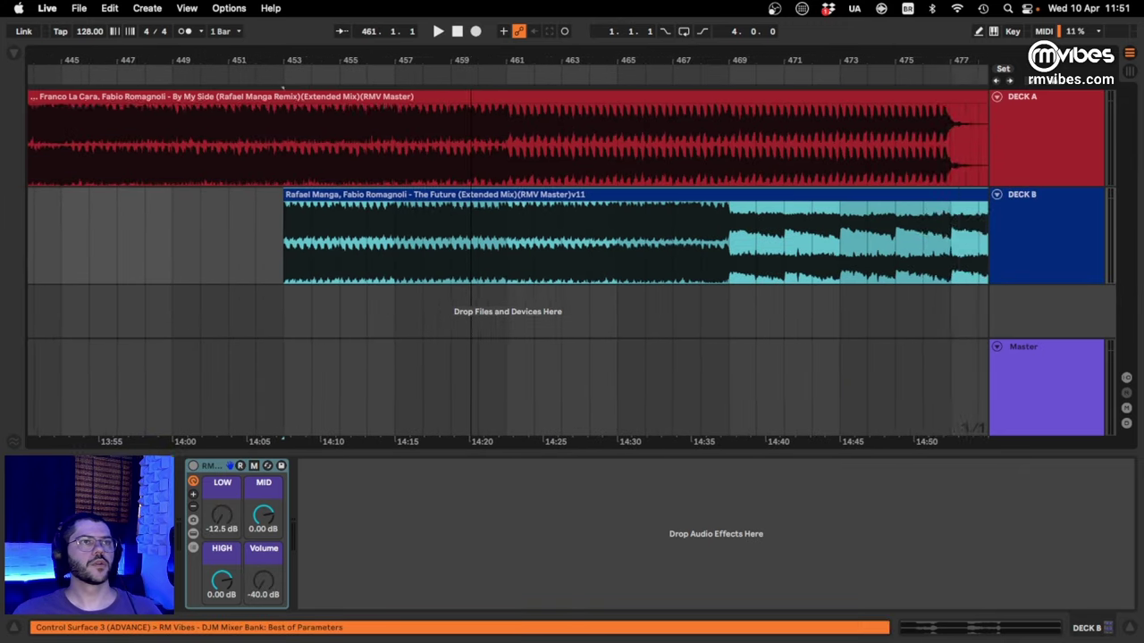
scroll(501, 278, down, 3)
click(498, 243)
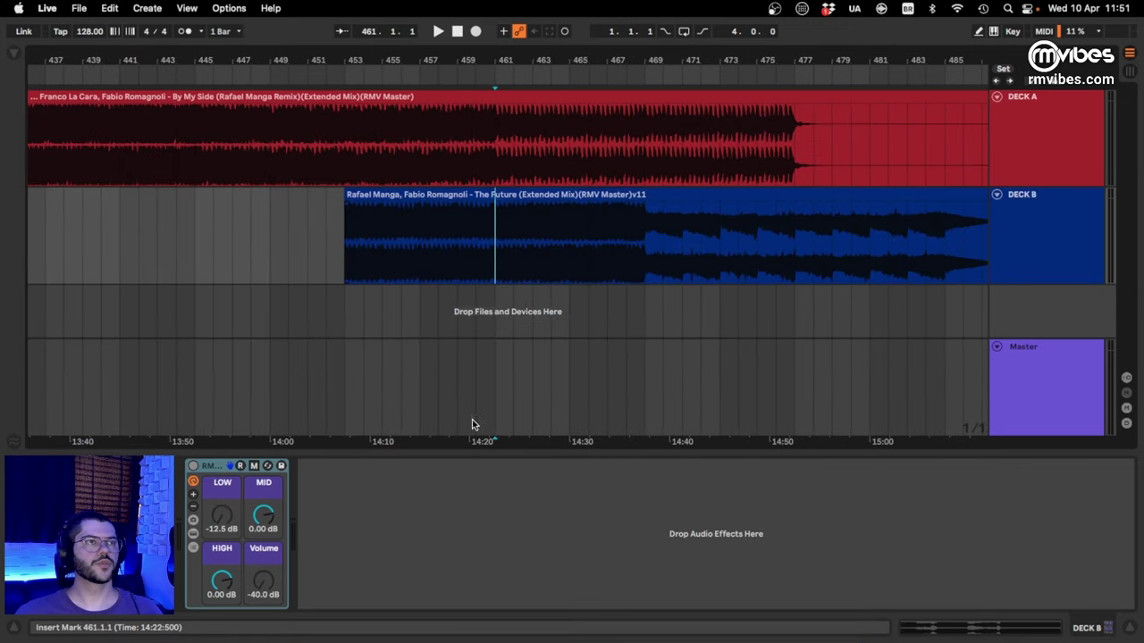
- Shift the Master's A/B crossfader ramp to rise from 0 at bar 453 to 127 at bar 469
key(a)
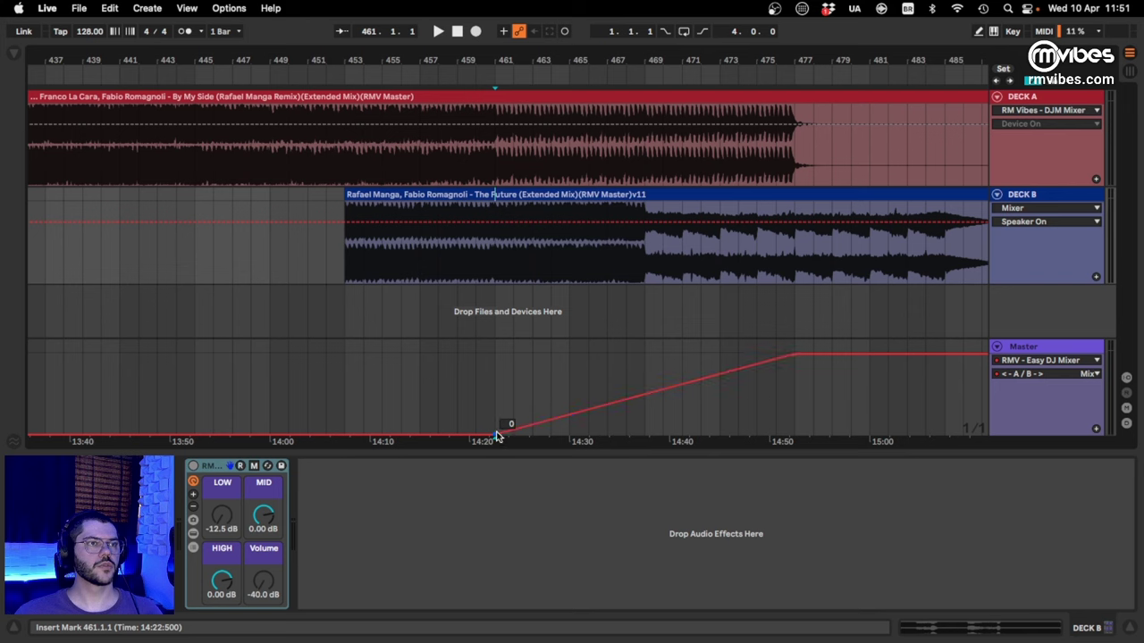
drag(497, 432, 355, 436)
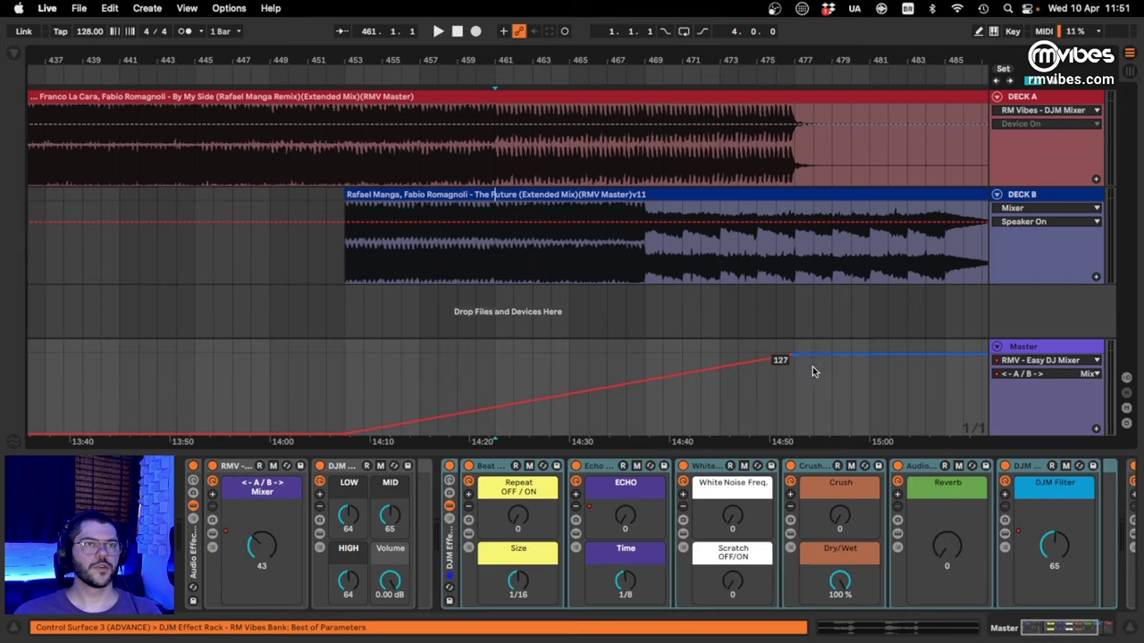
drag(799, 360, 646, 356)
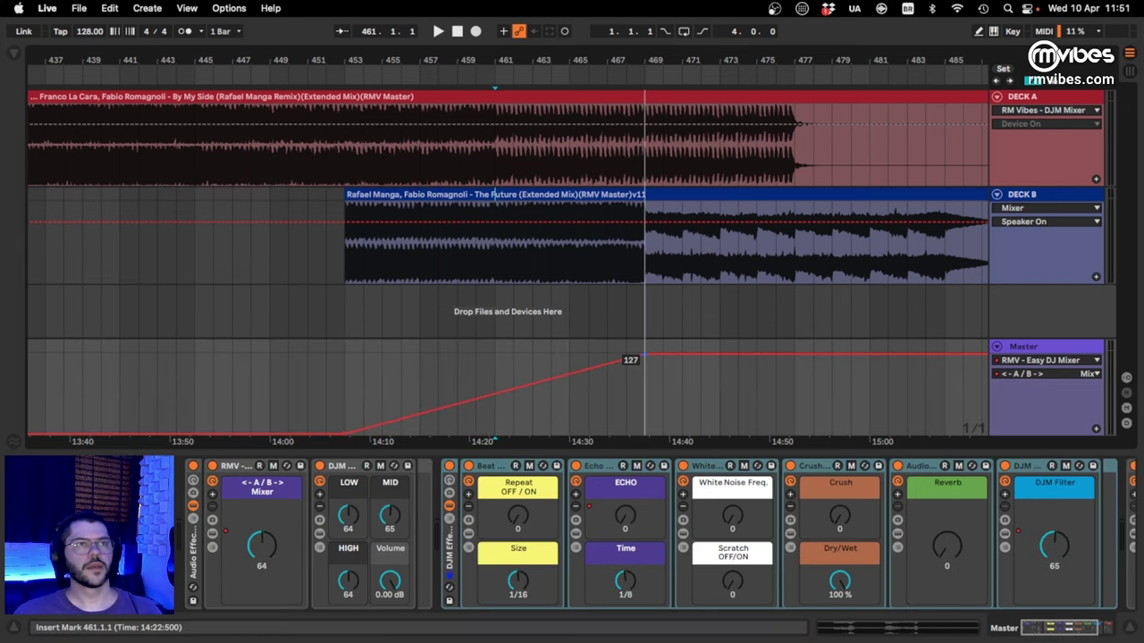
key(a)
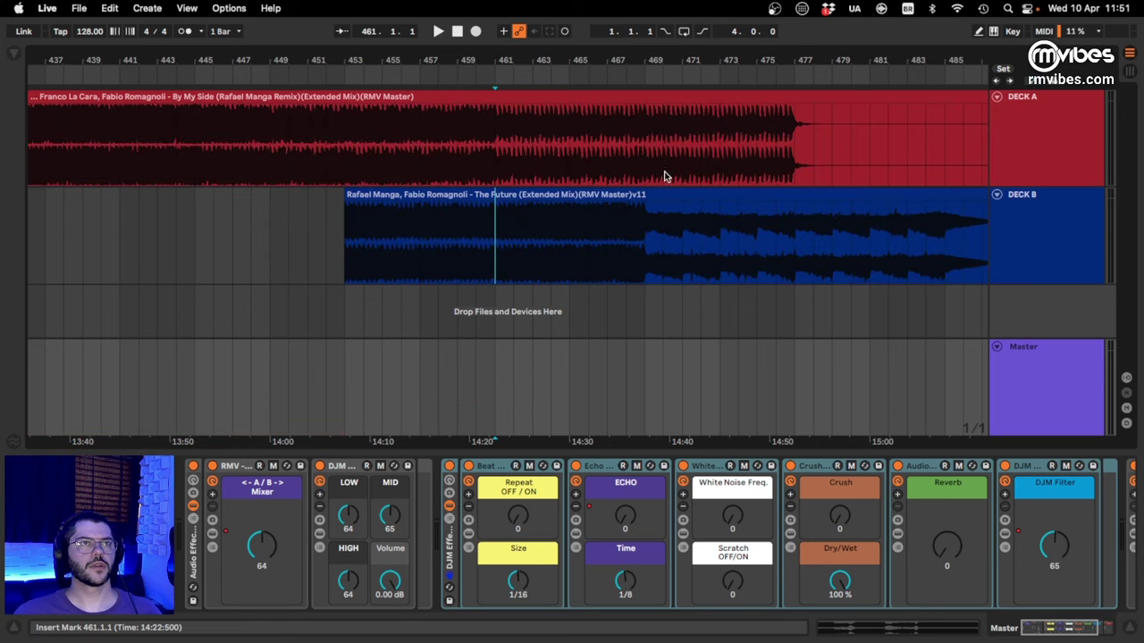
- Delete the Deck A audio from bar 469 onward, including the leftover tail clip, and play from bar 451
click(646, 159)
drag(646, 159, 808, 136)
key(Delete)
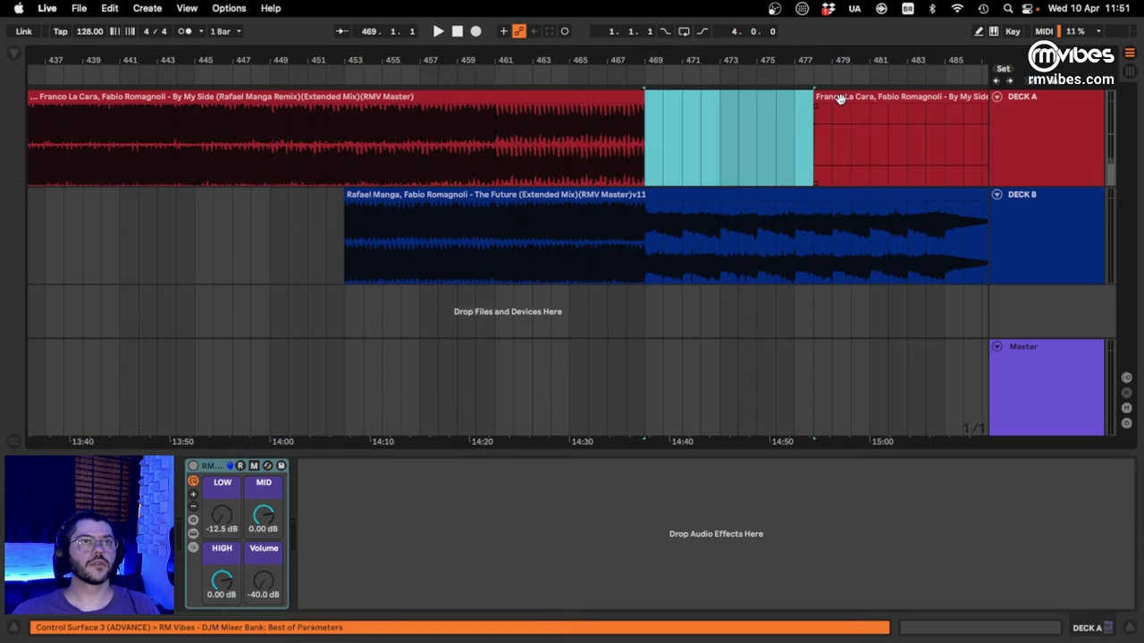
click(836, 98)
click(310, 246)
key(space)
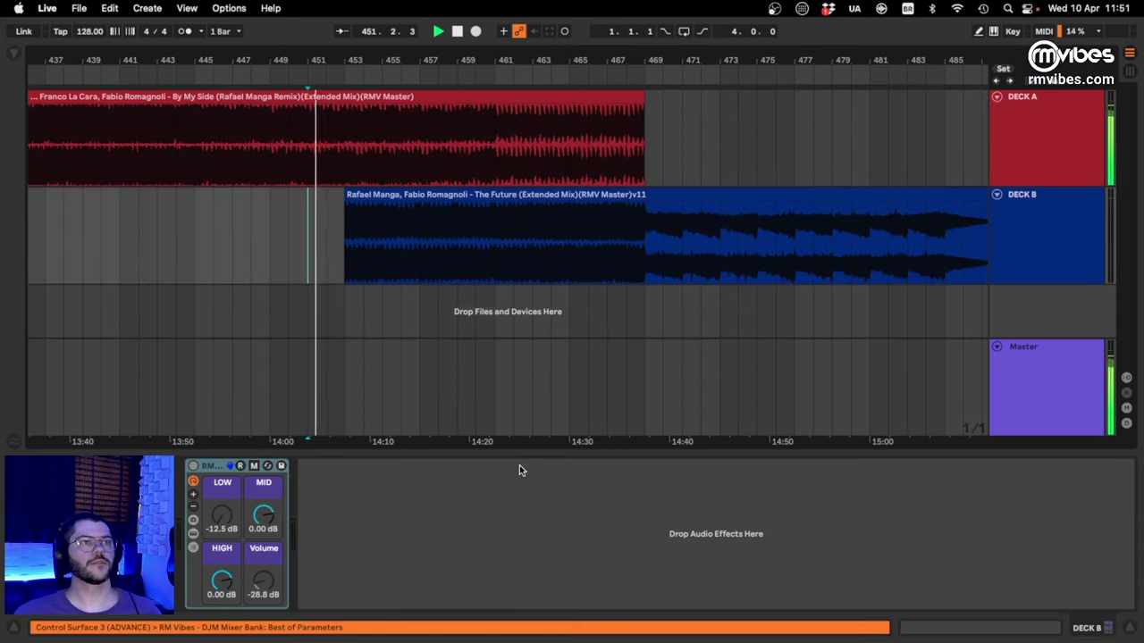
- Automate the Master's Echo to rise from 0 at bar 468 to a low peak at bar 470, returning to 0 at bar 471
click(352, 375)
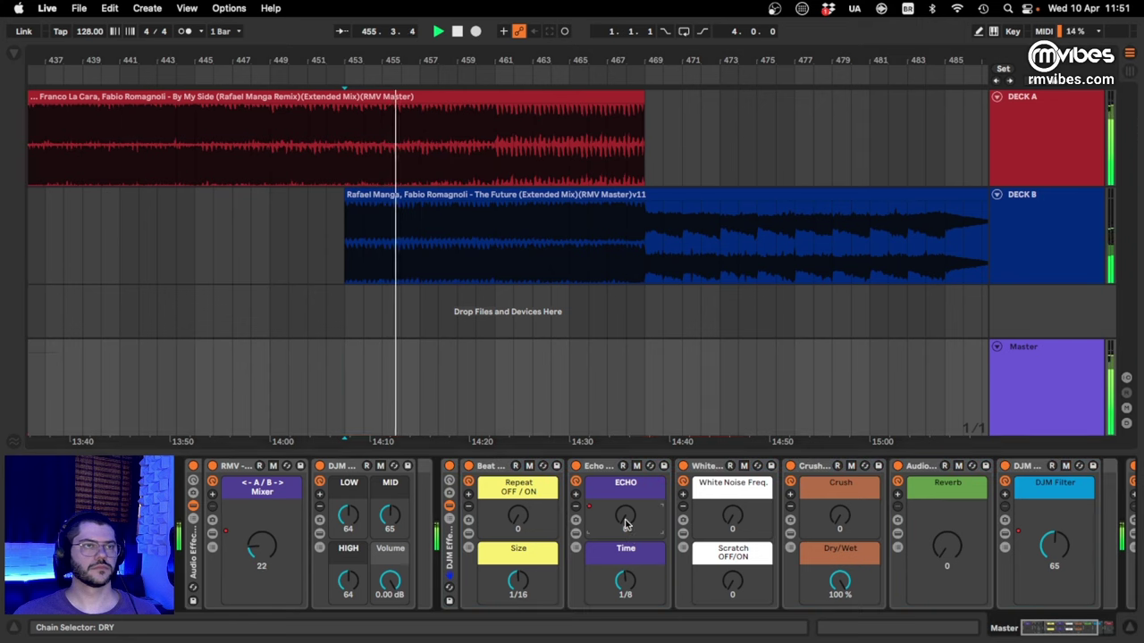
key(a)
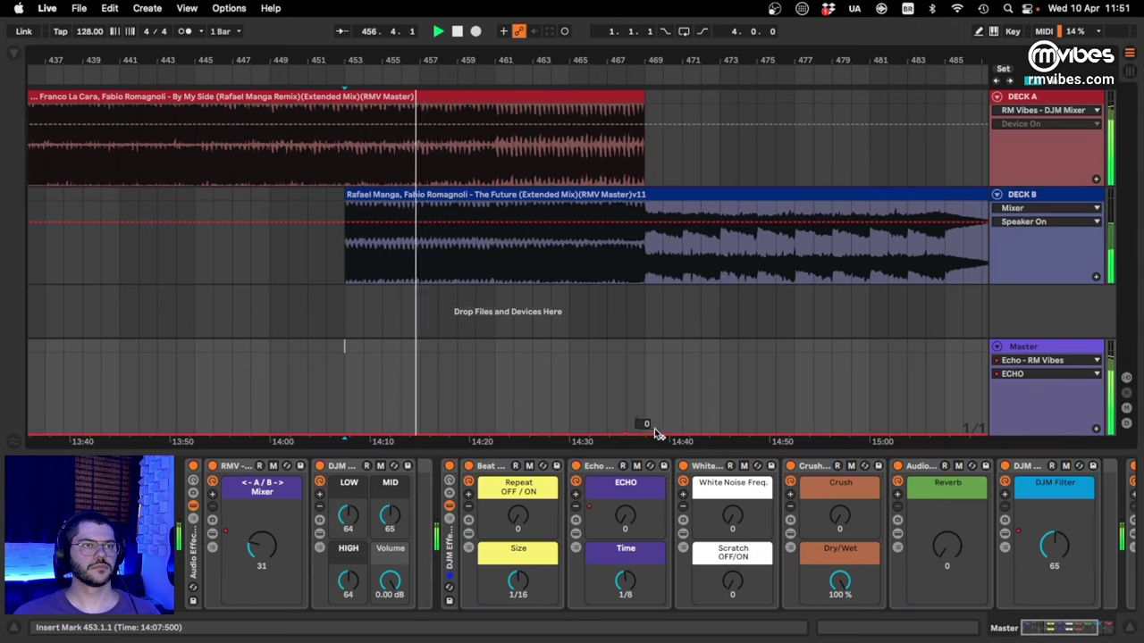
mouse_move(664, 435)
mouse_down()
mouse_move(664, 407)
mouse_move(683, 435)
mouse_up()
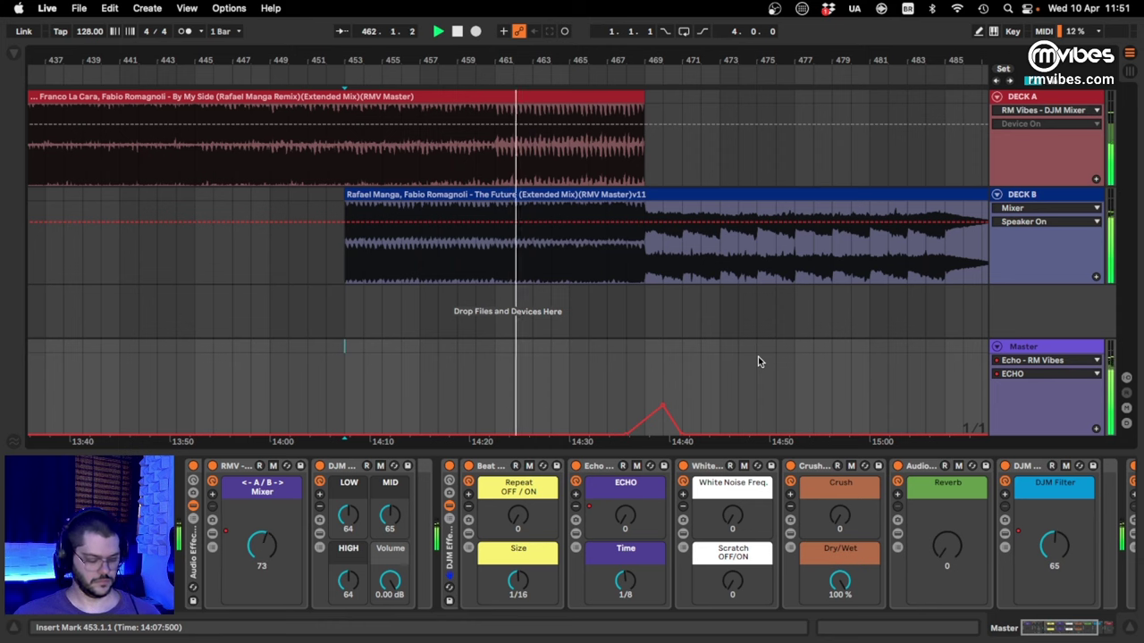
key(a)
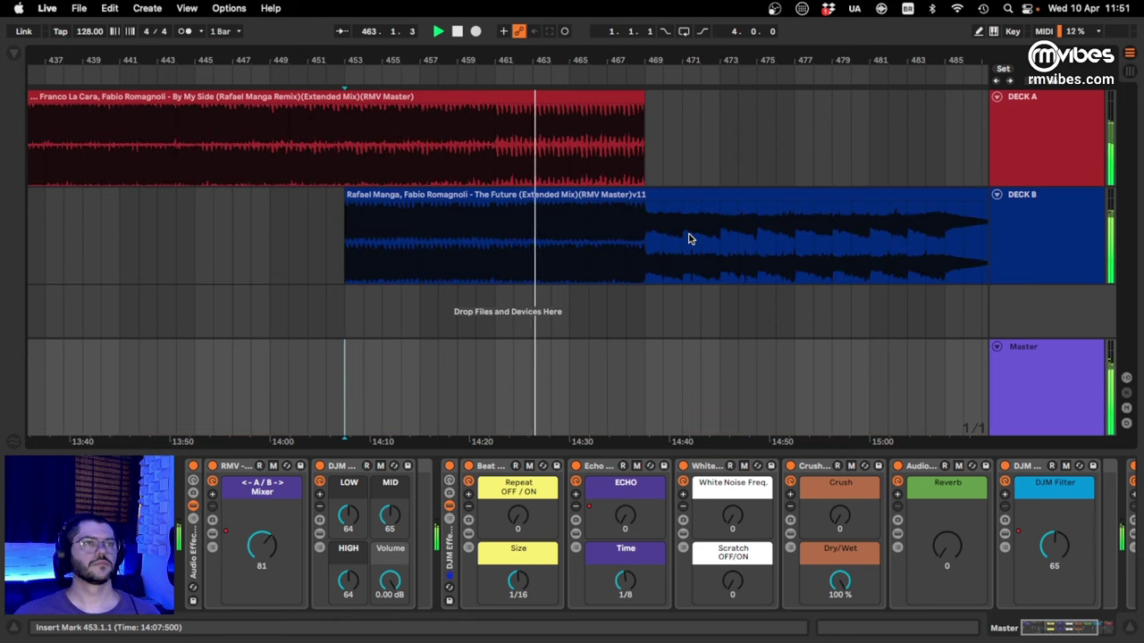
- Start the Echo rise at bar 467 and raise its peak at bar 470 slightly
key(a)
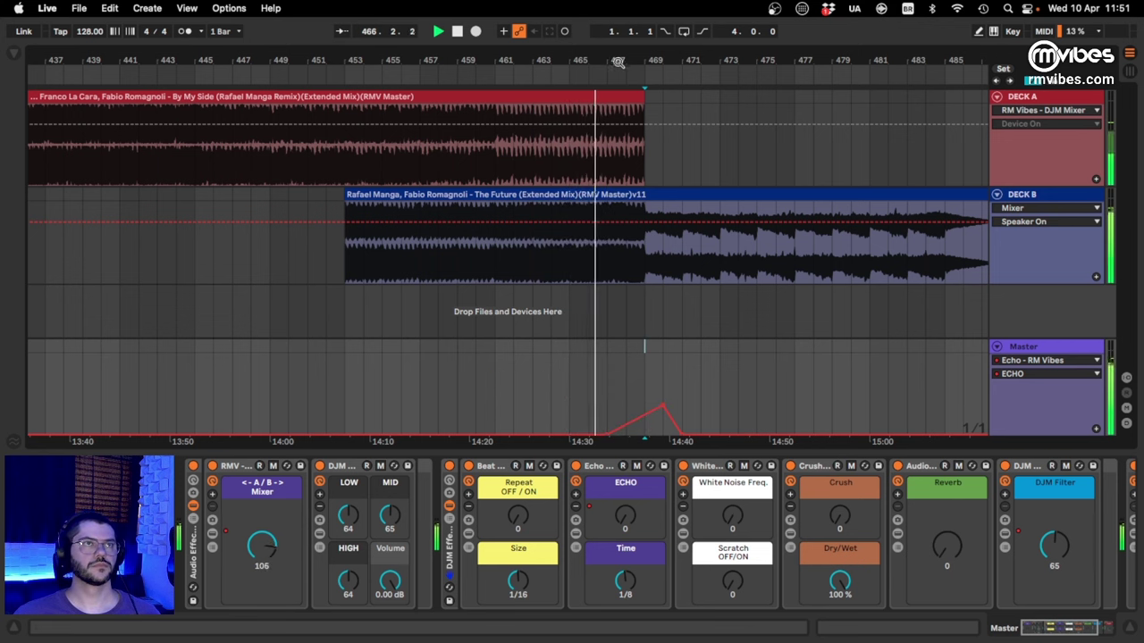
drag(621, 59, 521, 95)
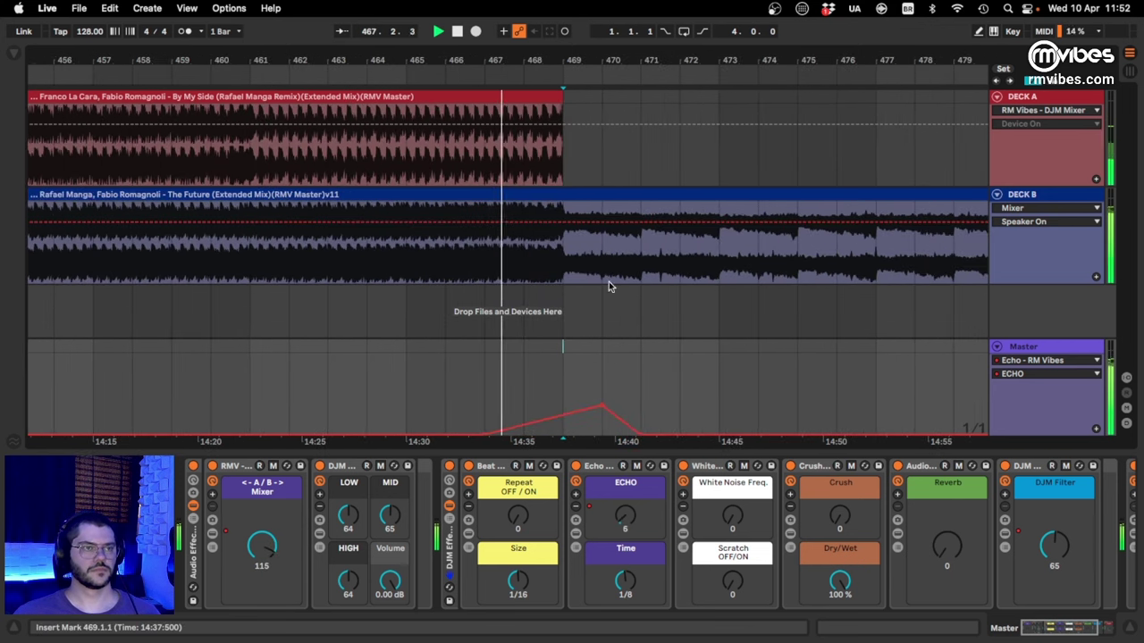
drag(603, 407, 603, 400)
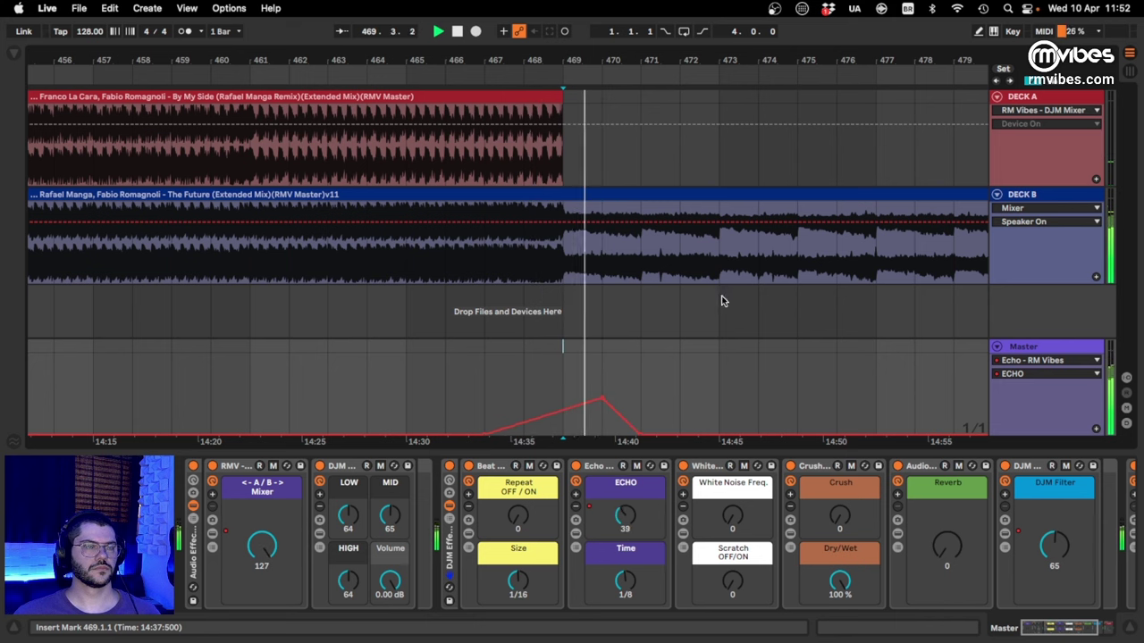
- Automate the Master's White Noise Freq. to rise from 0 at bar 473 to 92 at bar 477
click(742, 507)
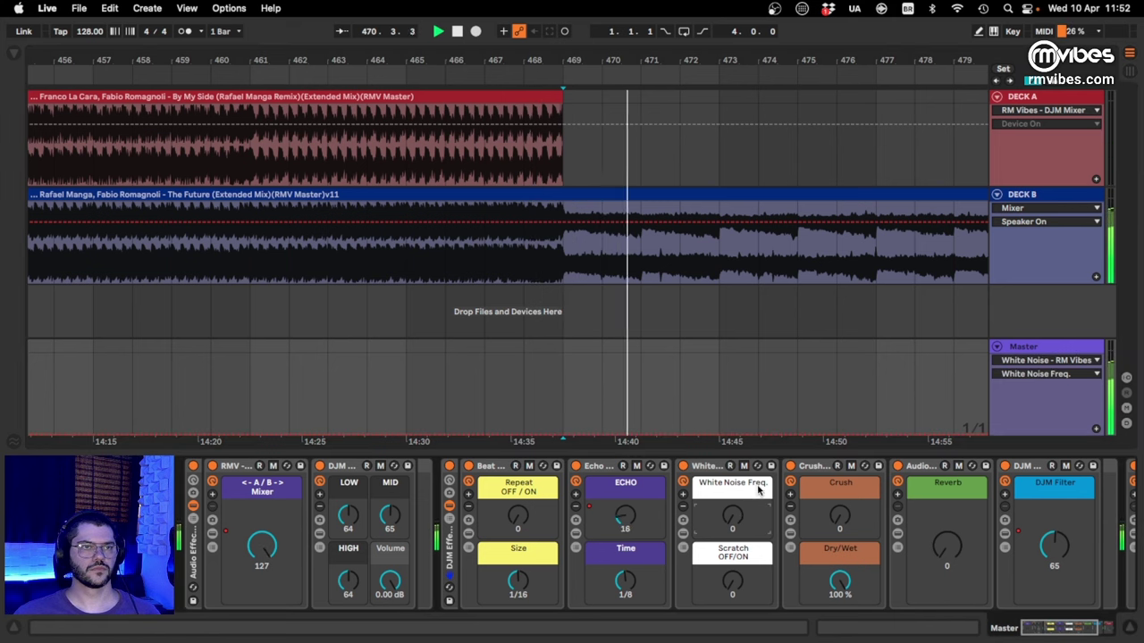
drag(722, 433, 880, 427)
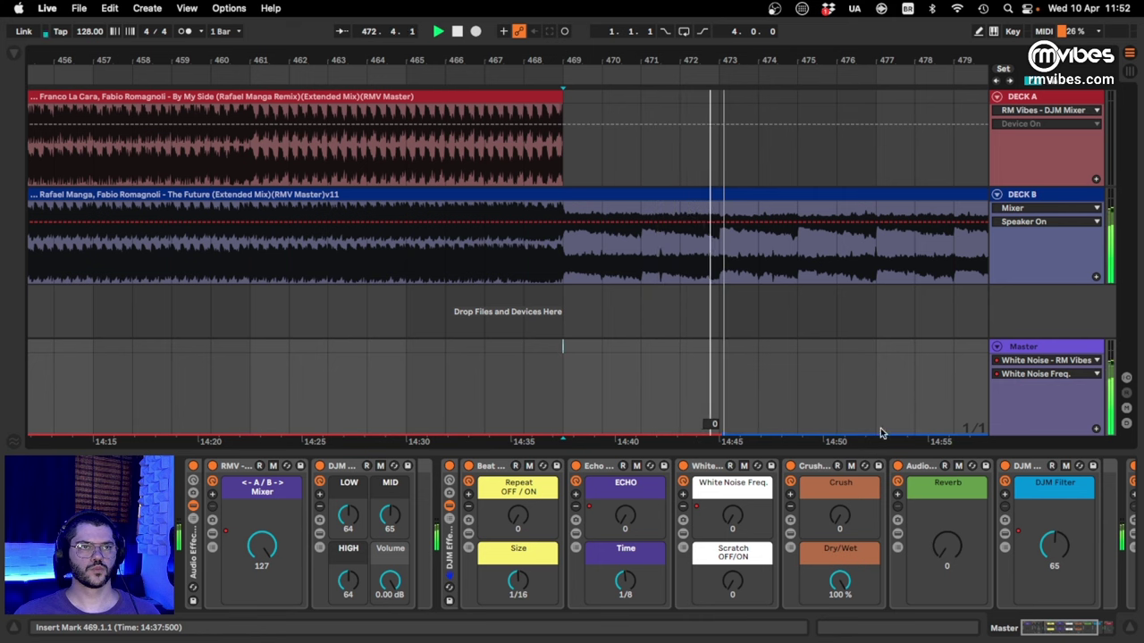
drag(876, 431, 875, 379)
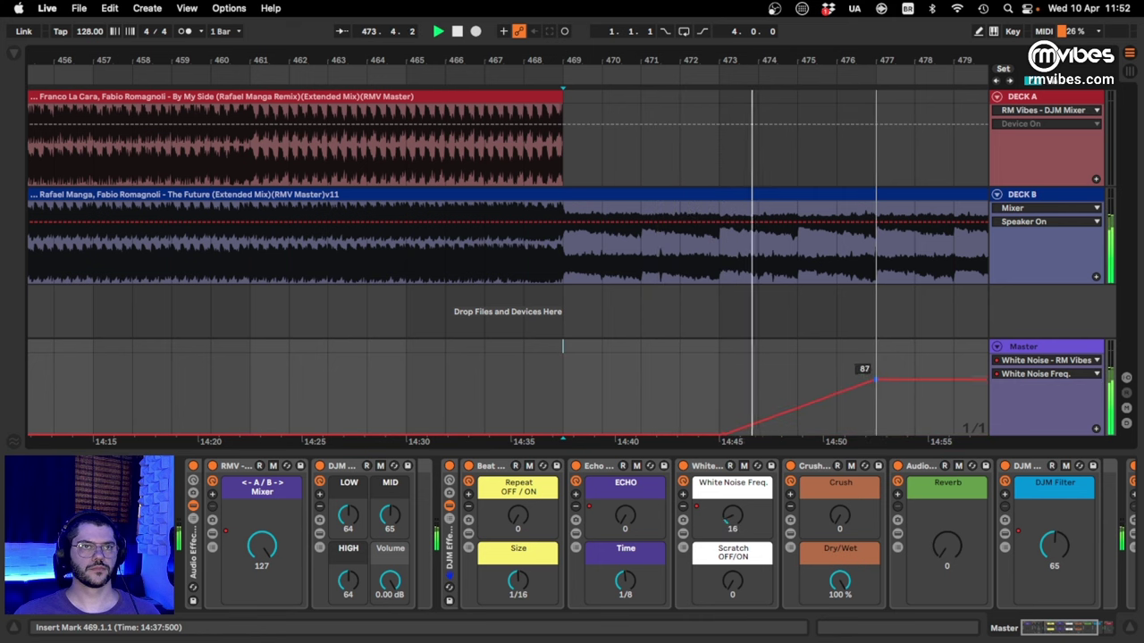
drag(826, 60, 491, 47)
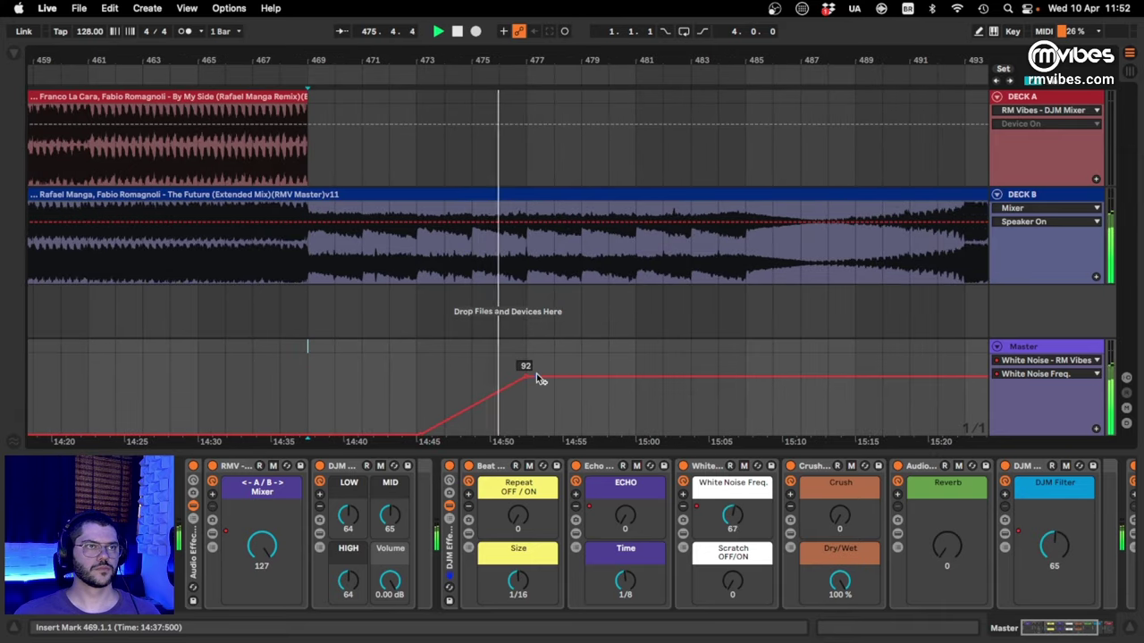
- Drop the White Noise Freq. automation to 0 about half a bar after bar 477 and stop playback
drag(536, 375, 536, 435)
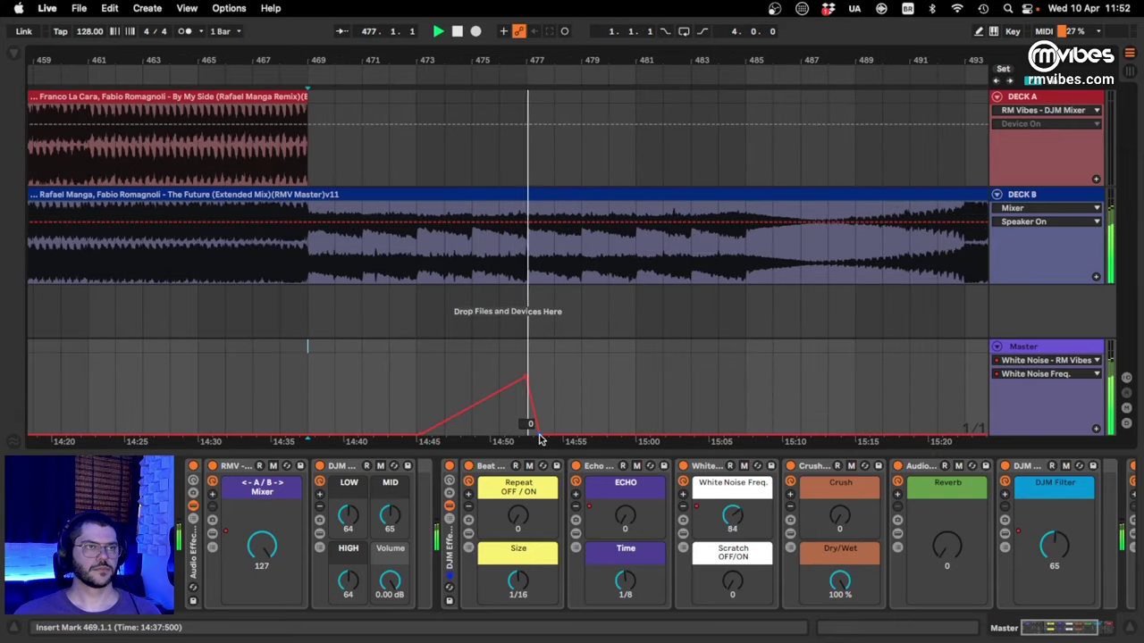
click(660, 376)
key(space)
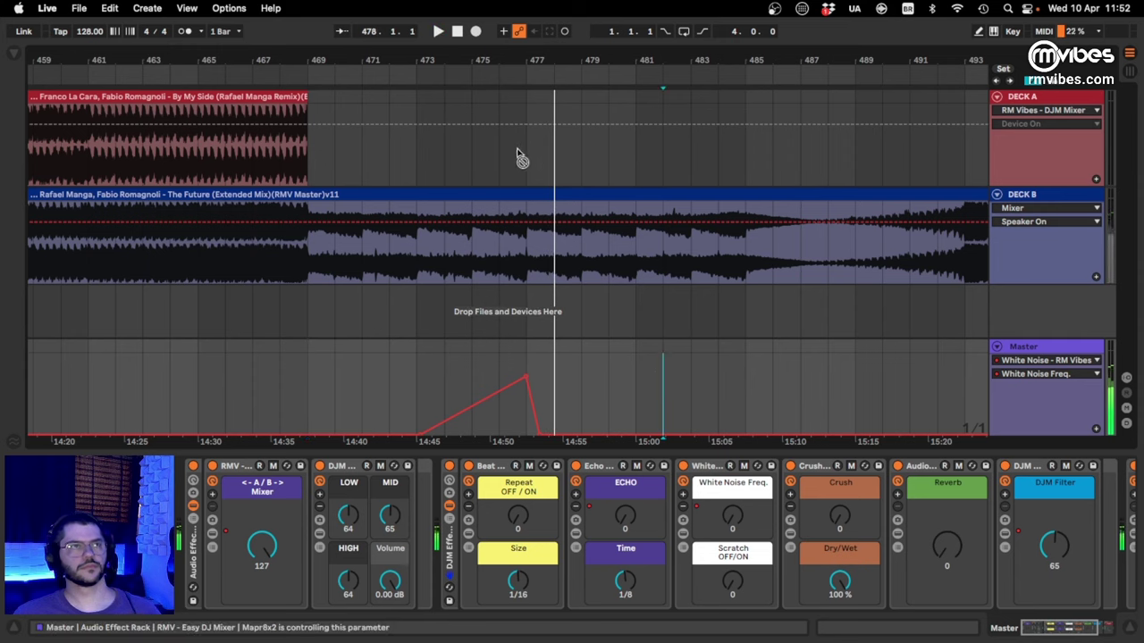
- Hide the automation lanes and view the full arrangement of both decks, placing the insert marker at bar 213 on the Master
key(a)
drag(477, 65, 748, 60)
click(653, 372)
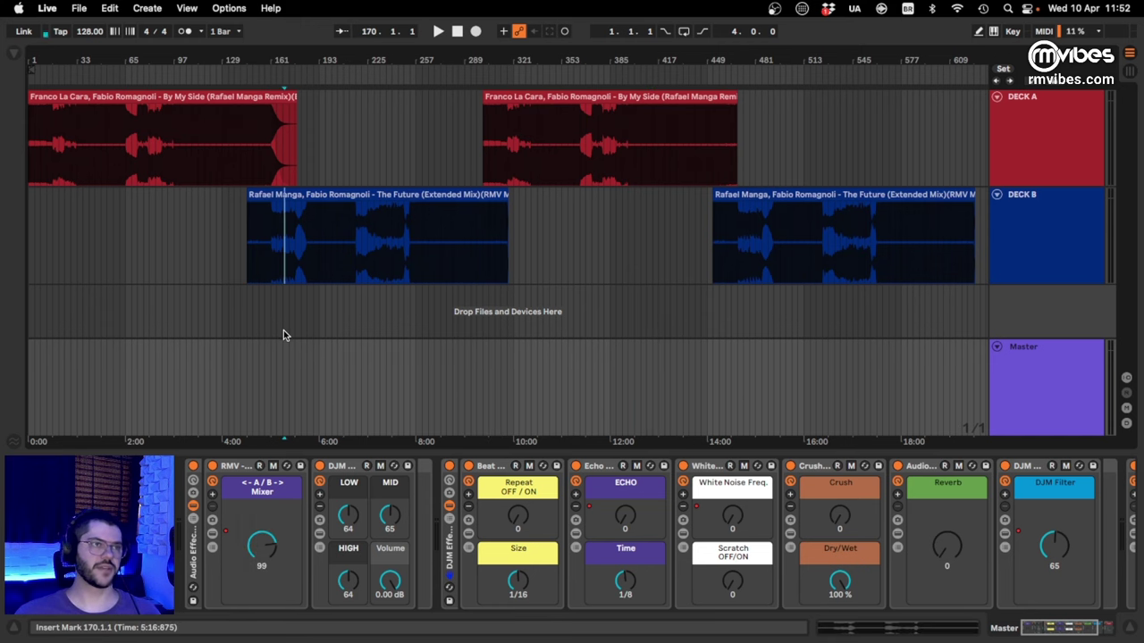
click(351, 362)
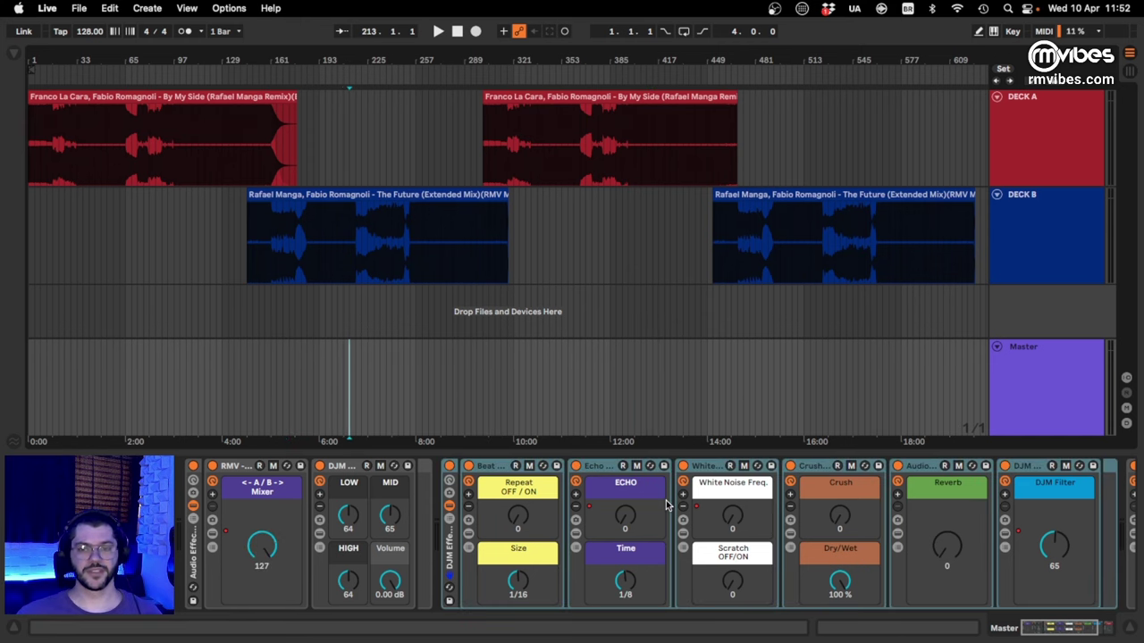
- Show the Master's A/B crossfader automation and examine its curve at the first transition from Deck A to Deck B
key(a)
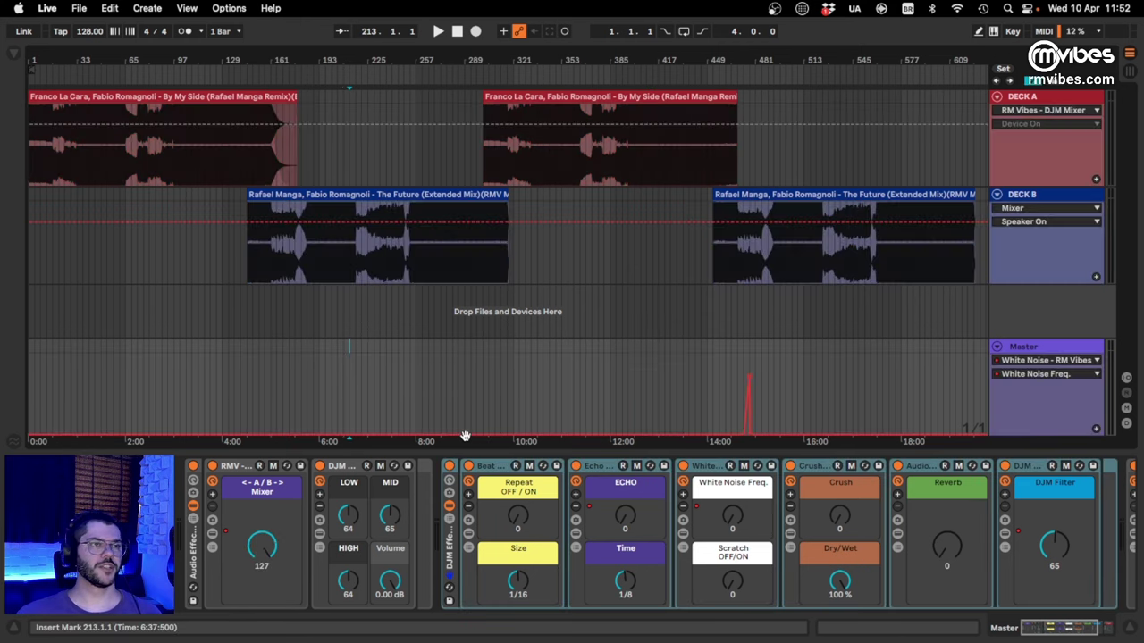
click(272, 543)
drag(238, 56, 250, 159)
drag(259, 59, 273, 230)
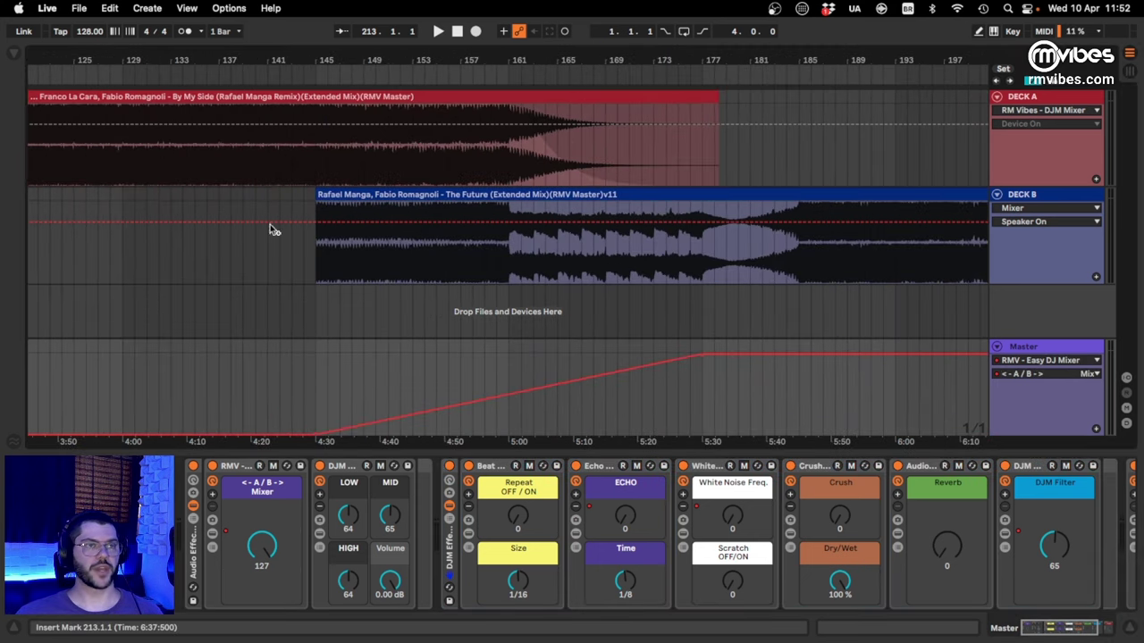
drag(677, 51, 536, 5)
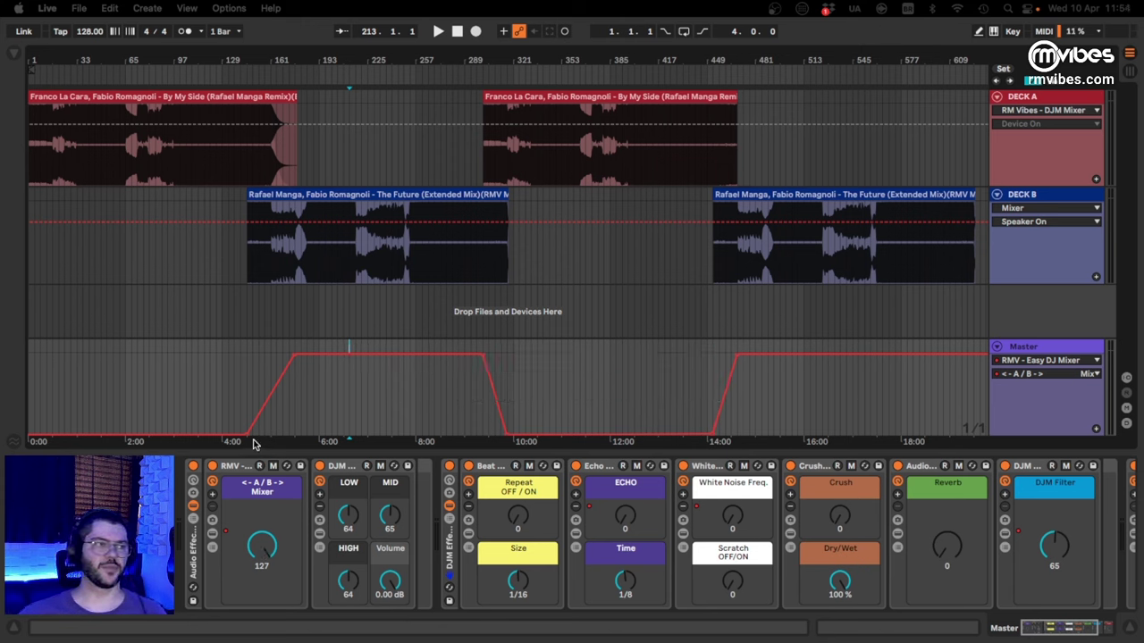
- Select the Master's RMV mixer rack and check its A/B crossfader value at bars 333, 202, 209 and 250
click(235, 467)
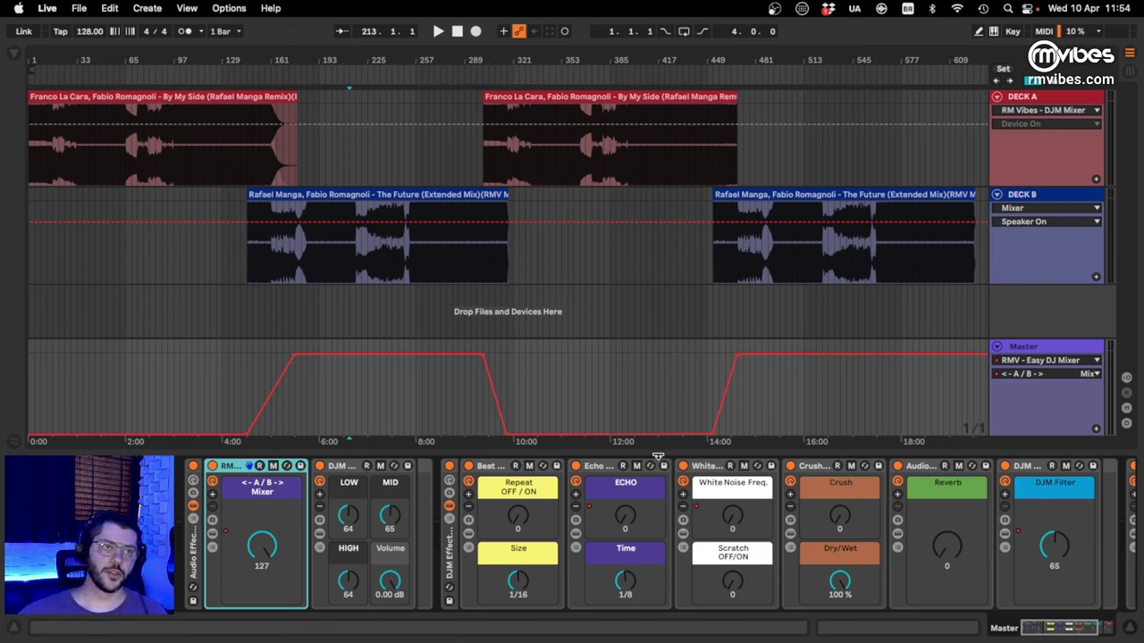
right_click(533, 391)
click(525, 393)
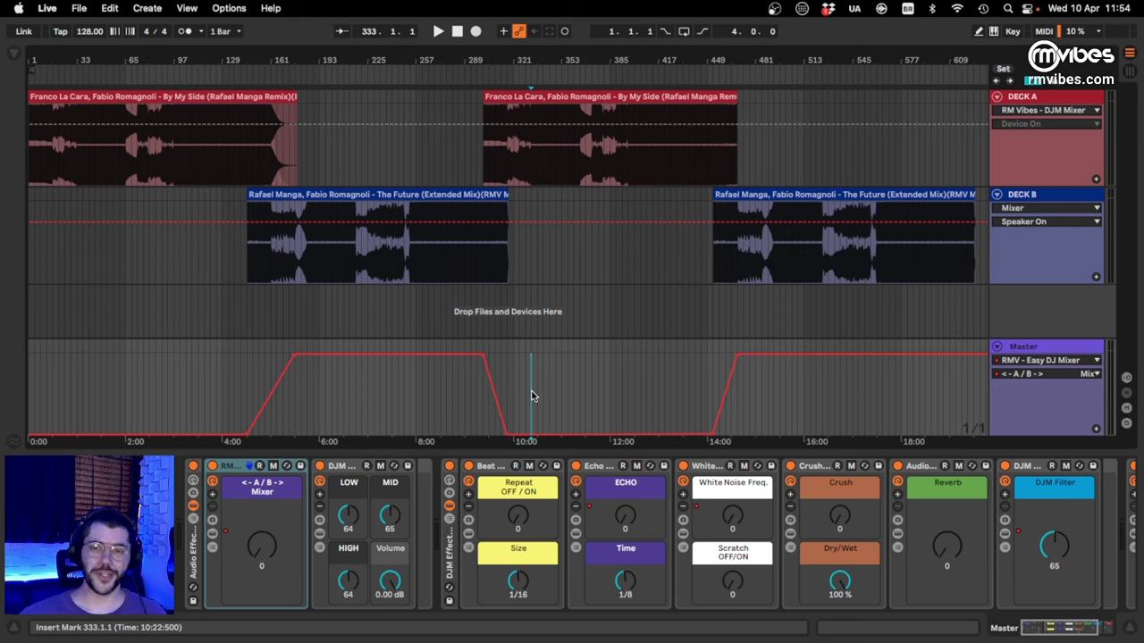
click(336, 393)
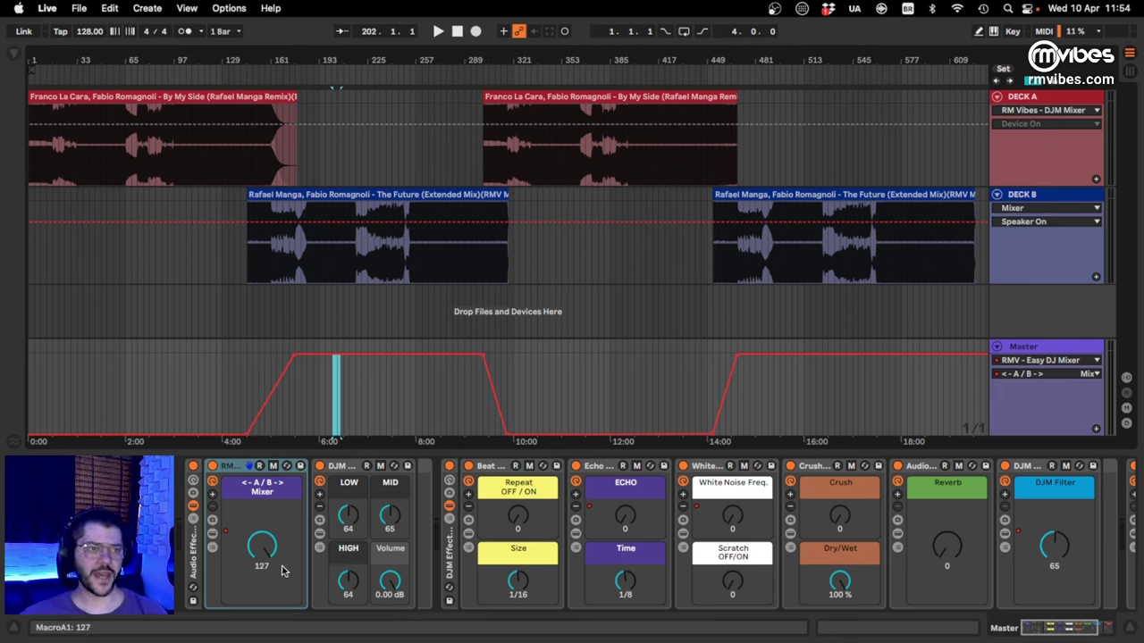
click(318, 403)
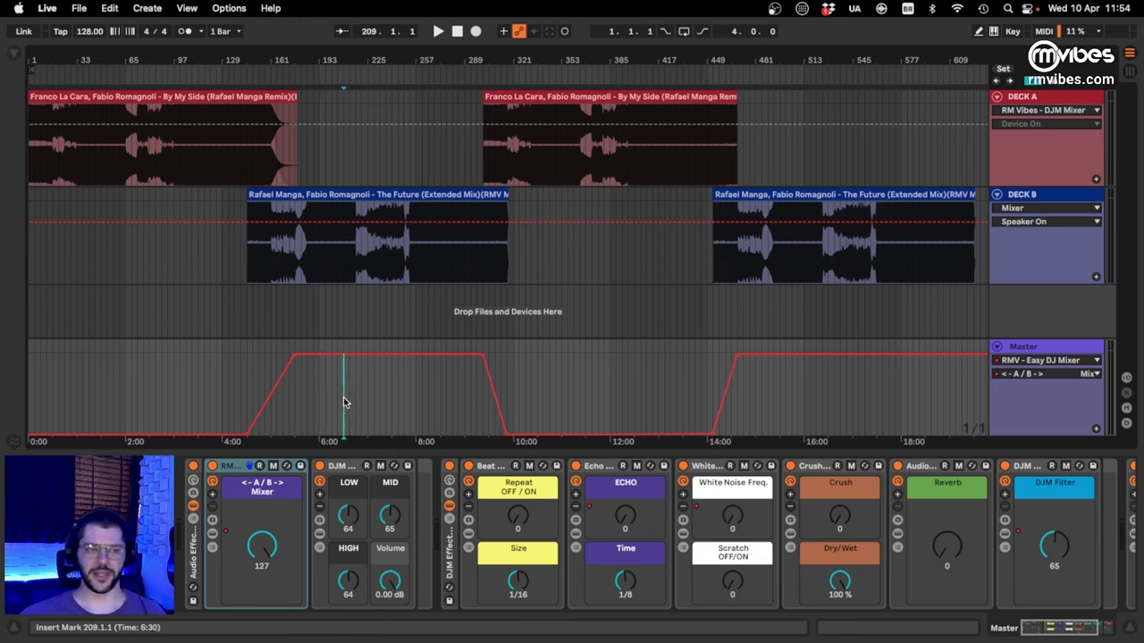
click(405, 397)
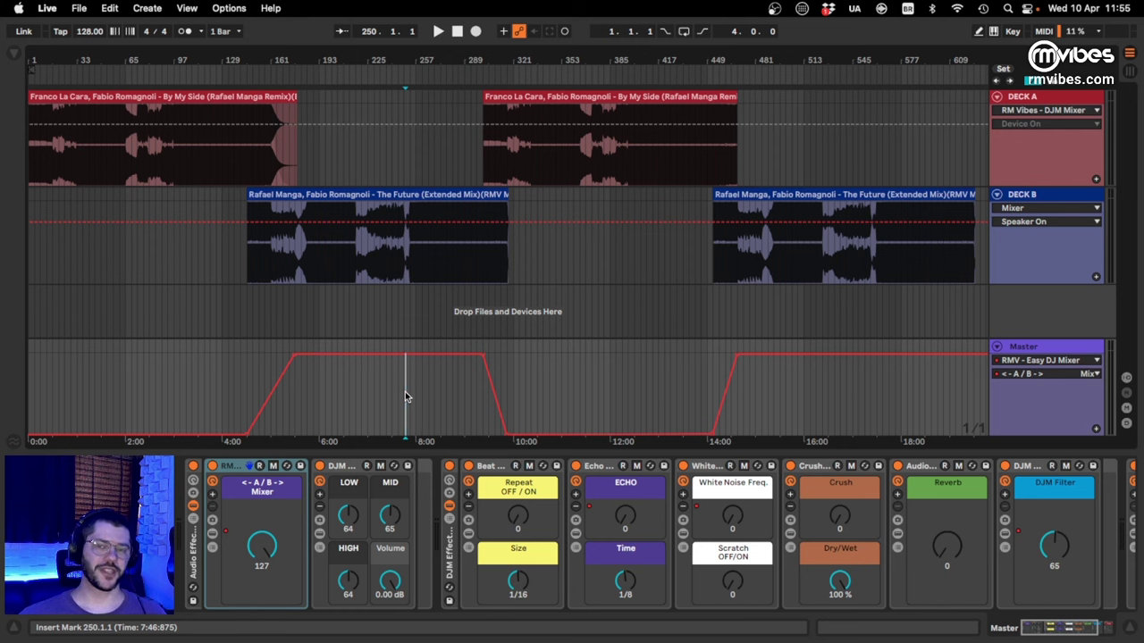